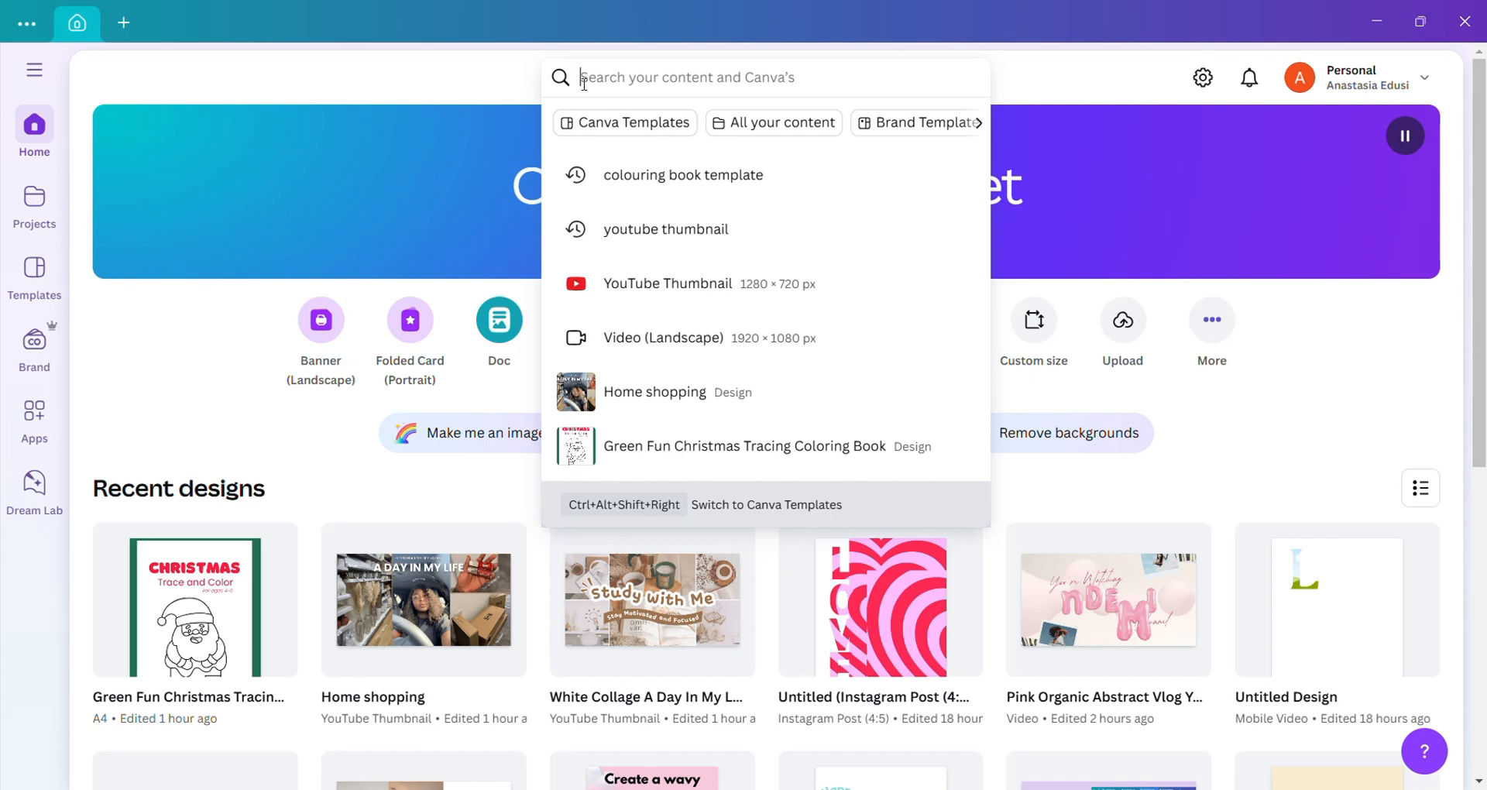
Step: Search for "youtube thumbnail" and create a blank YouTube Thumbnail design
{"action": "type", "text": "y"}
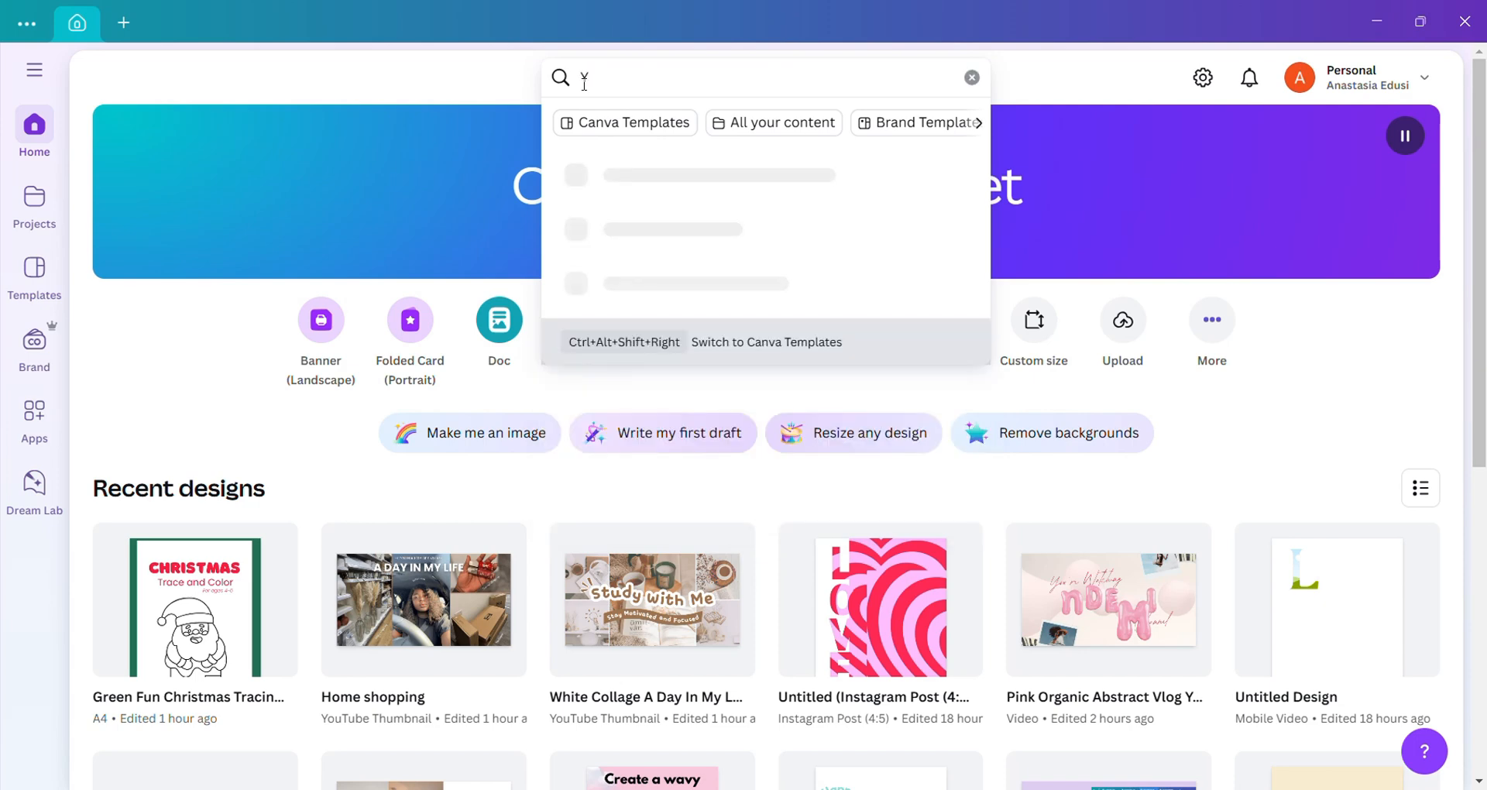
{"action": "type", "text": "ou"}
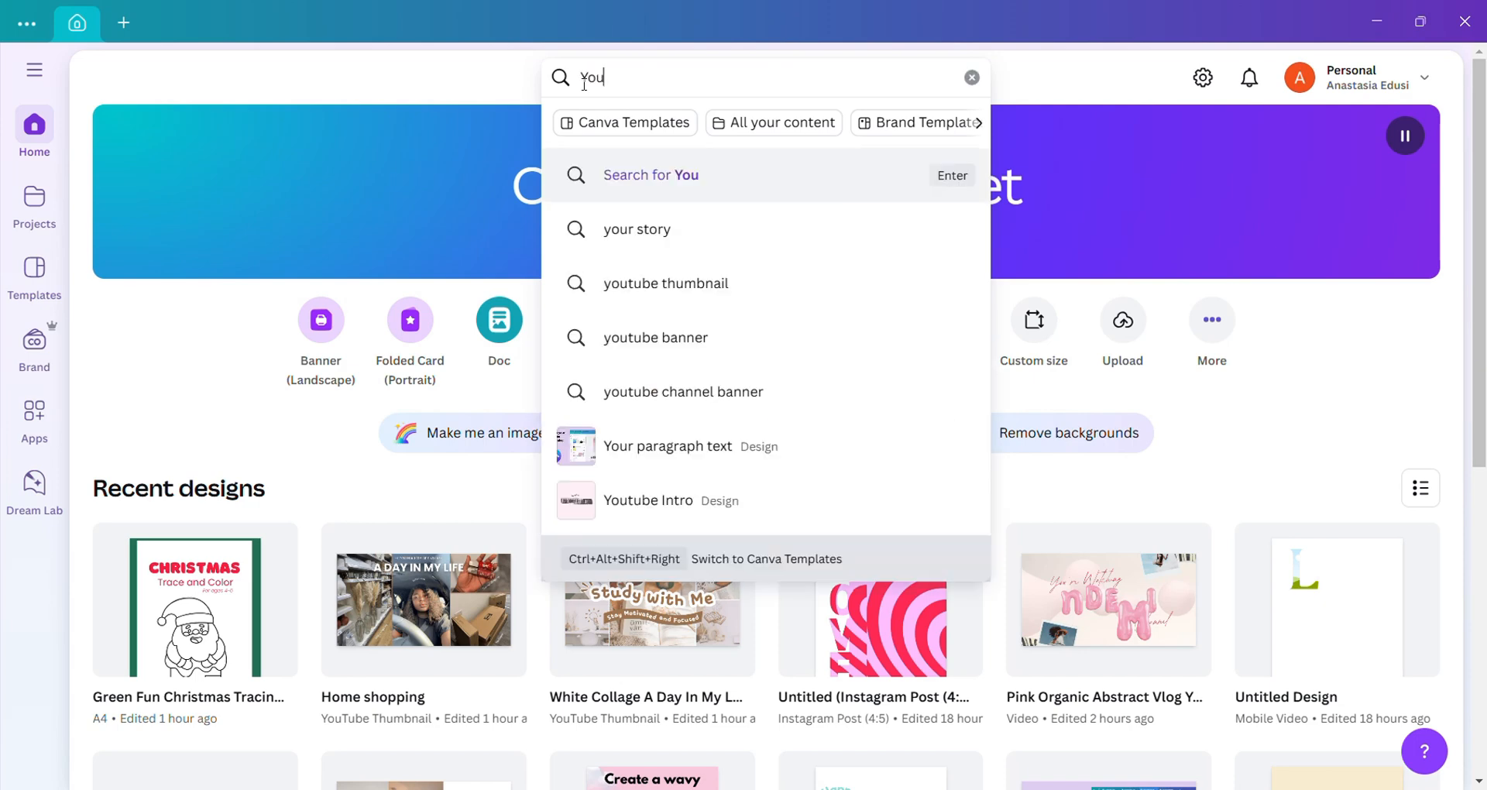
{"action": "type", "text": "tube"}
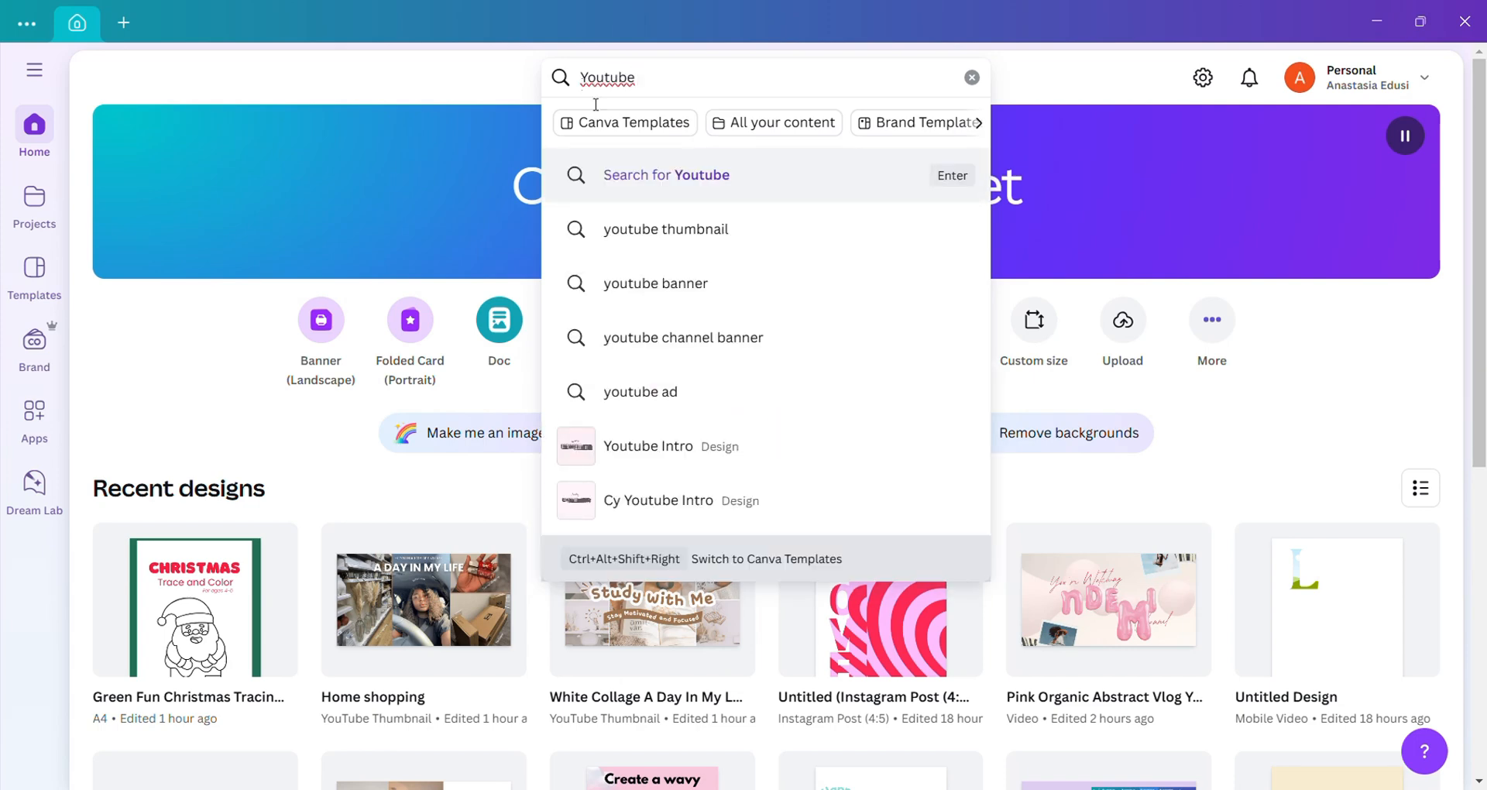
{"action": "left_click", "coordinate": [635, 250]}
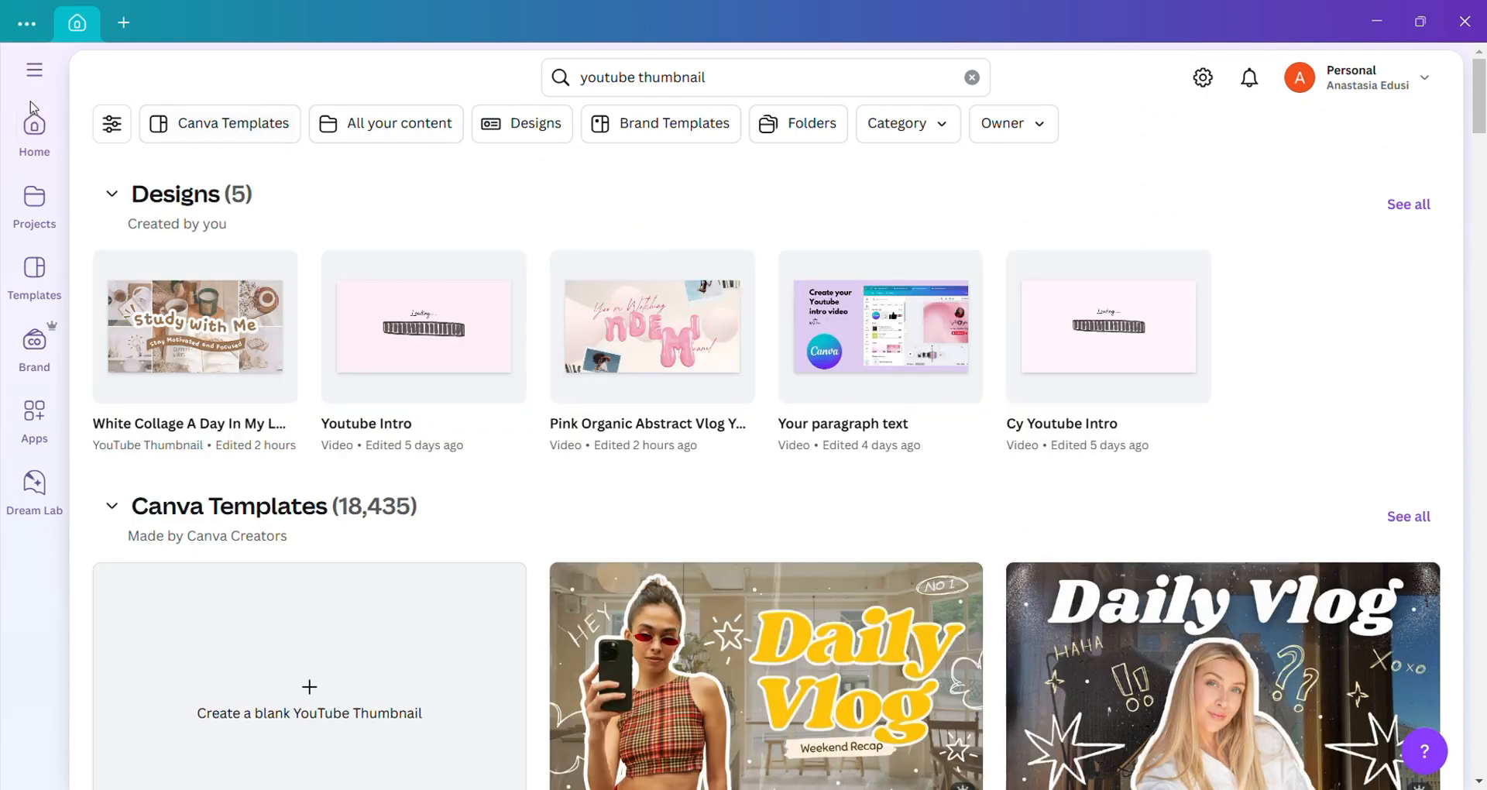
{"action": "scroll", "coordinate": [355, 581], "scroll_direction": "down", "scroll_amount": 3}
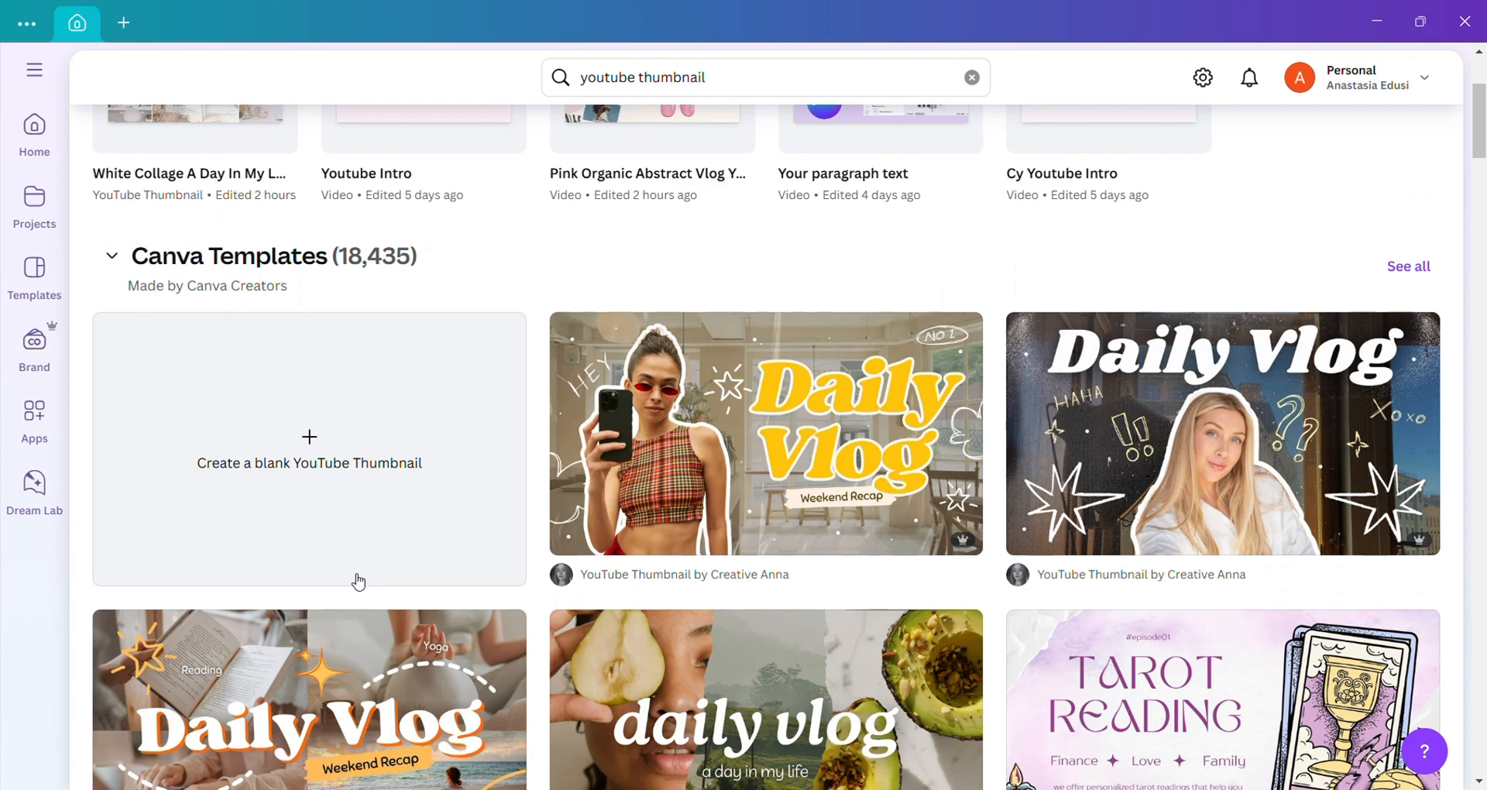
{"action": "left_click", "coordinate": [309, 548]}
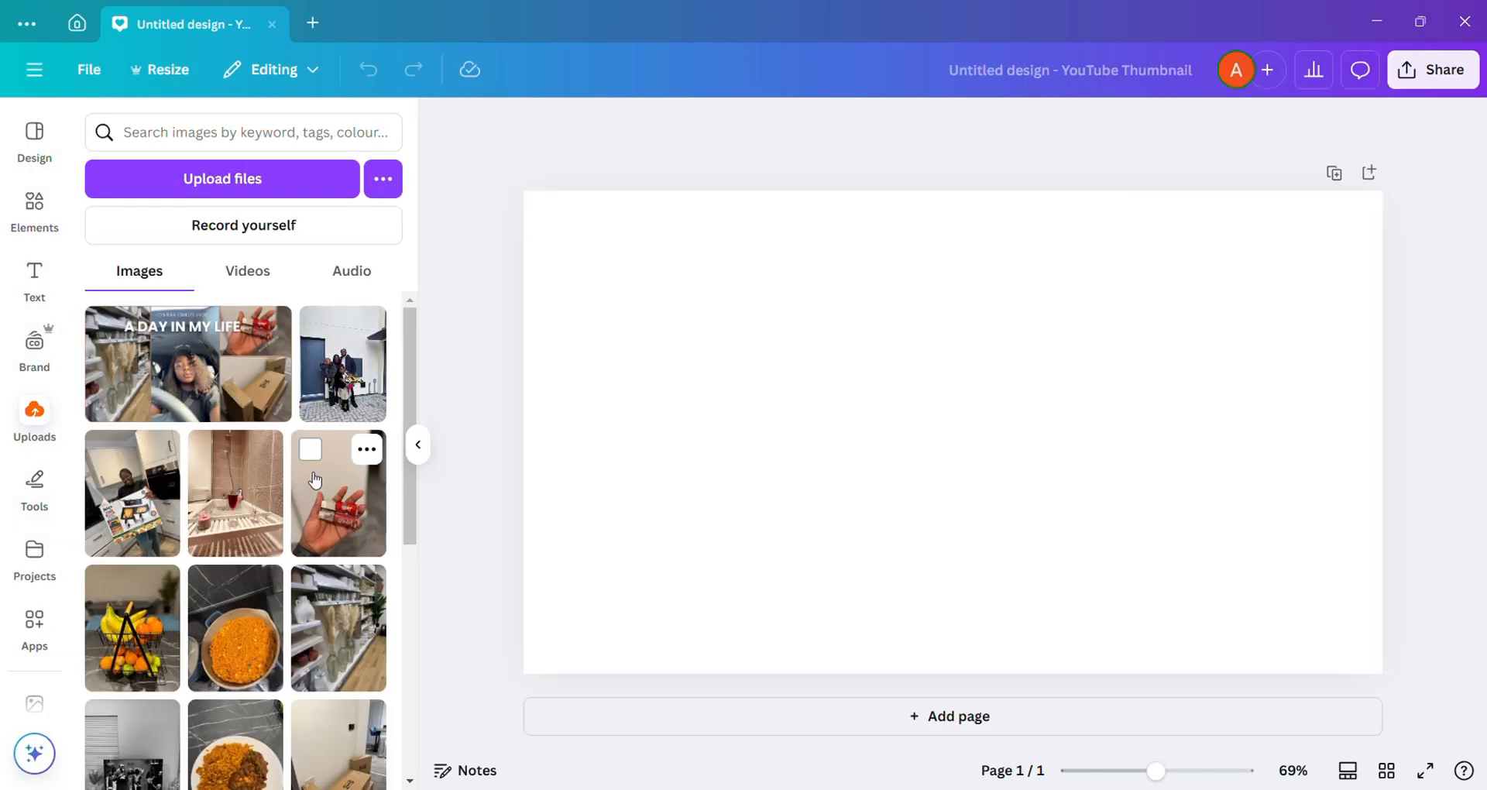
Step: Add the uploaded car selfie to the middle of the page and enlarge it to the full page height
{"action": "scroll", "coordinate": [315, 480], "scroll_direction": "down", "scroll_amount": 3}
{"action": "left_click", "coordinate": [120, 639]}
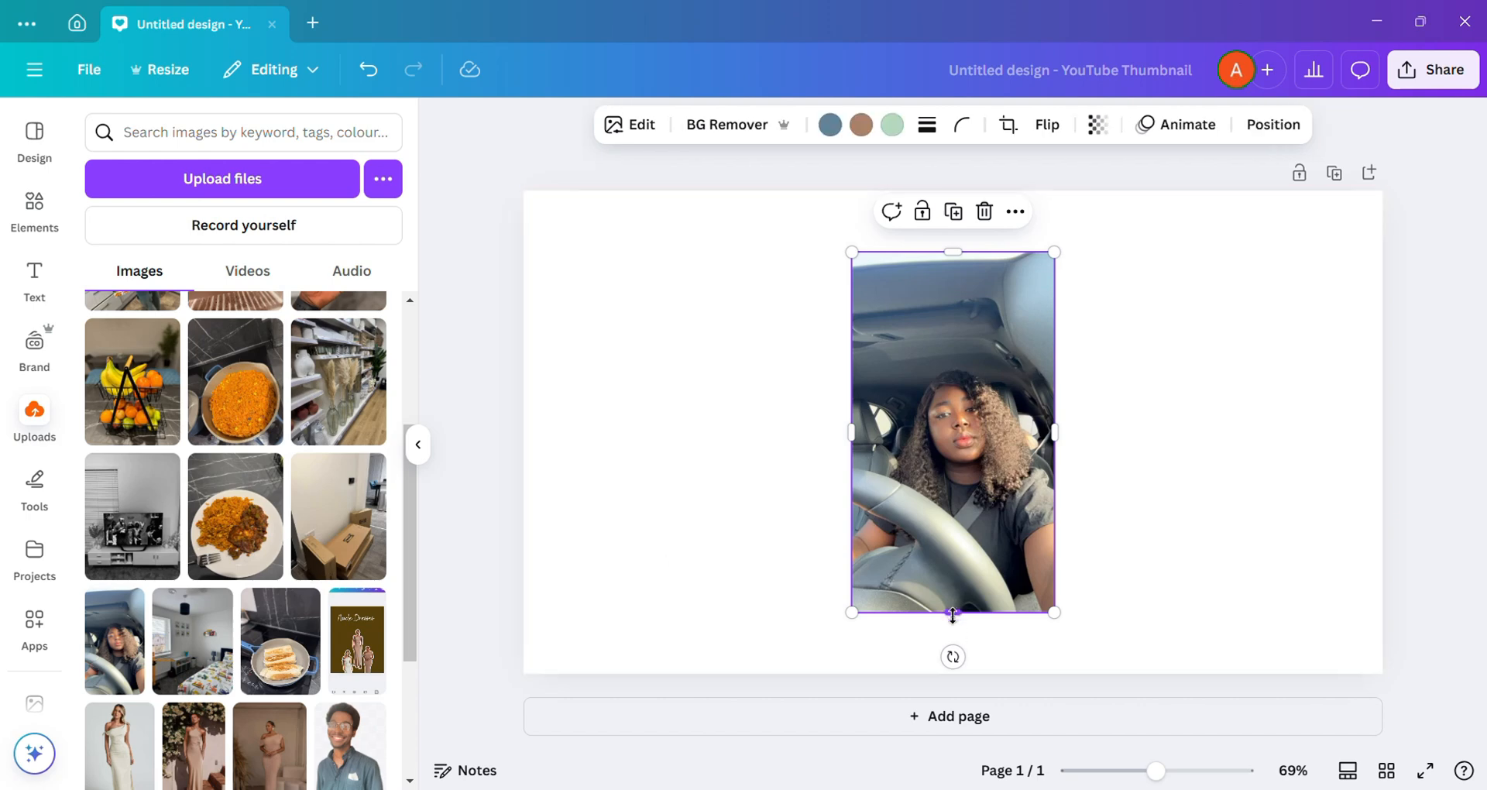
{"action": "left_click_drag", "start_coordinate": [957, 616], "coordinate": [957, 701]}
{"action": "left_click_drag", "start_coordinate": [1055, 475], "coordinate": [1003, 438]}
{"action": "left_click_drag", "start_coordinate": [958, 226], "coordinate": [932, 162]}
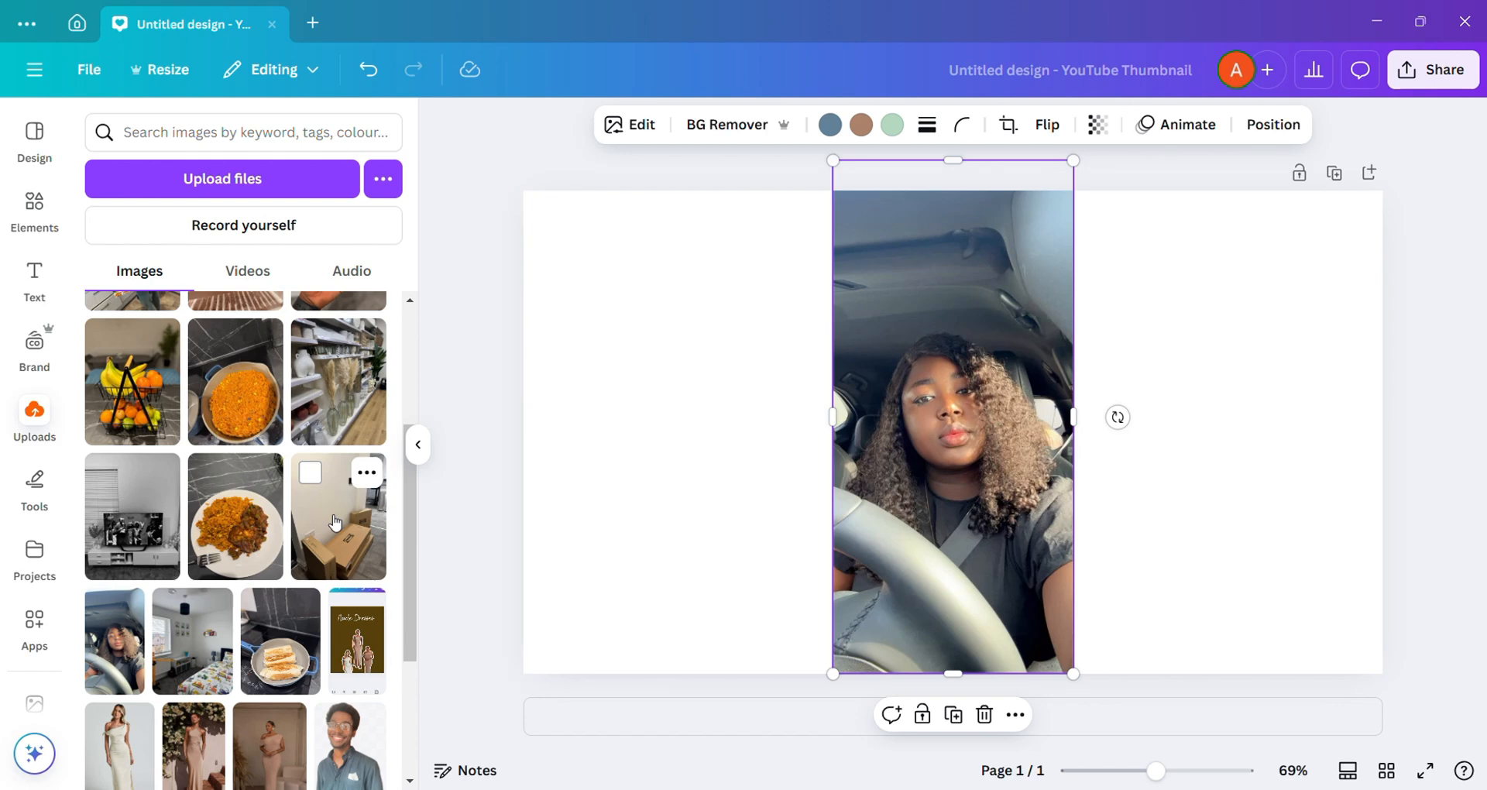
Step: Add the cardboard boxes photo and place the store shelf photo along the page's left edge, stretched to 405 by 720
{"action": "left_click", "coordinate": [334, 523]}
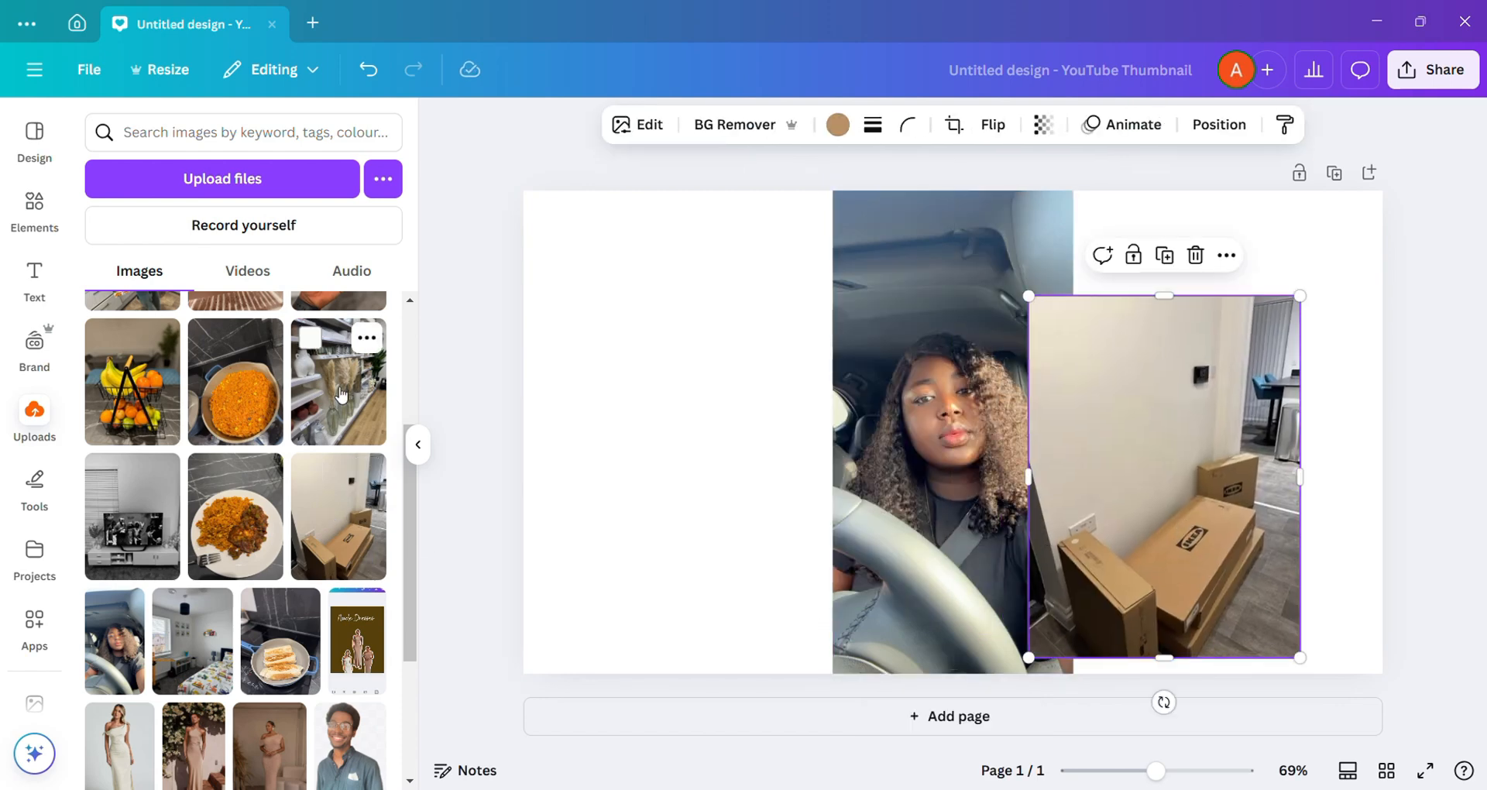
{"action": "left_click_drag", "start_coordinate": [341, 395], "coordinate": [682, 464]}
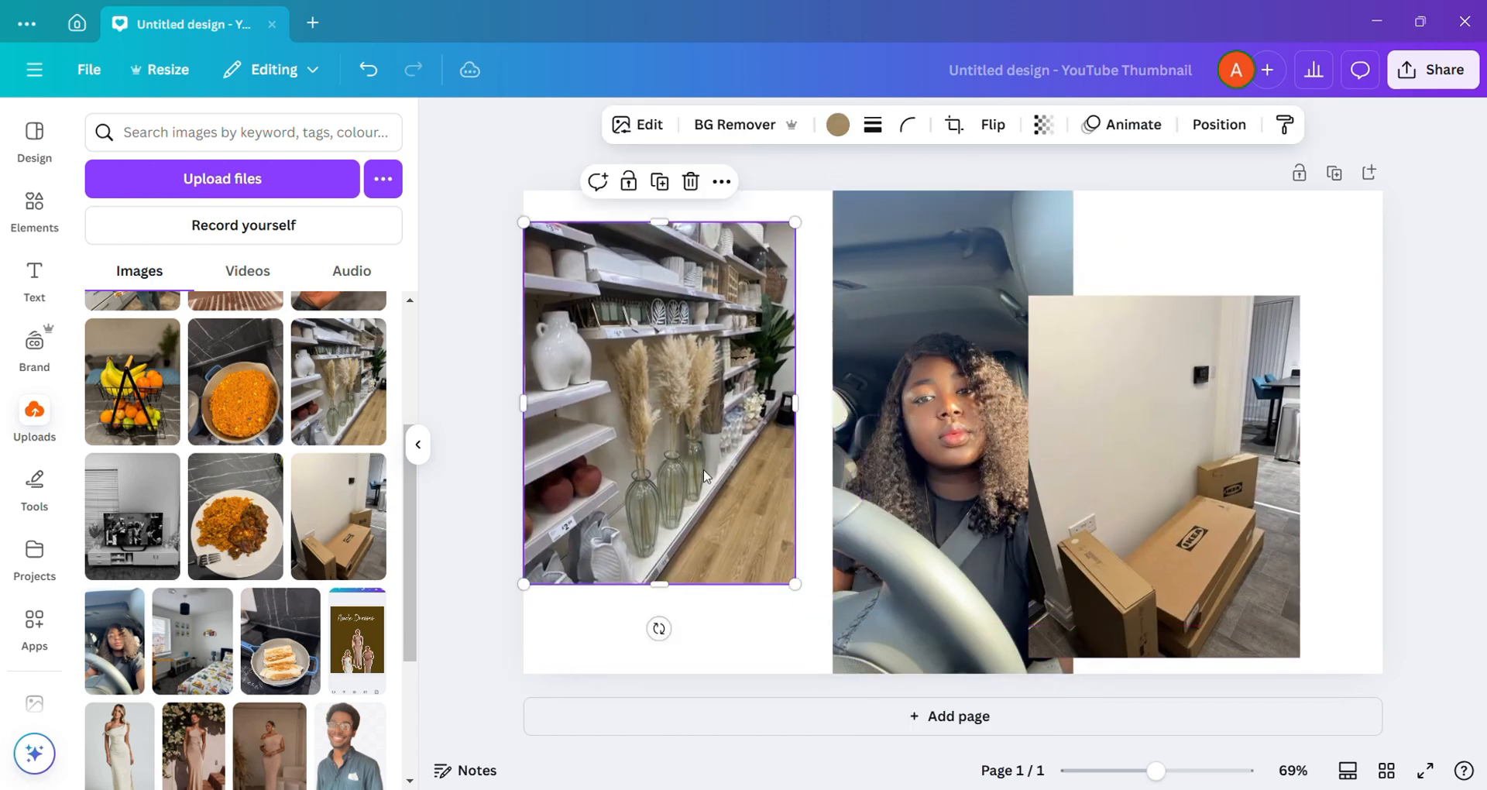
{"action": "left_click_drag", "start_coordinate": [659, 584], "coordinate": [659, 673]}
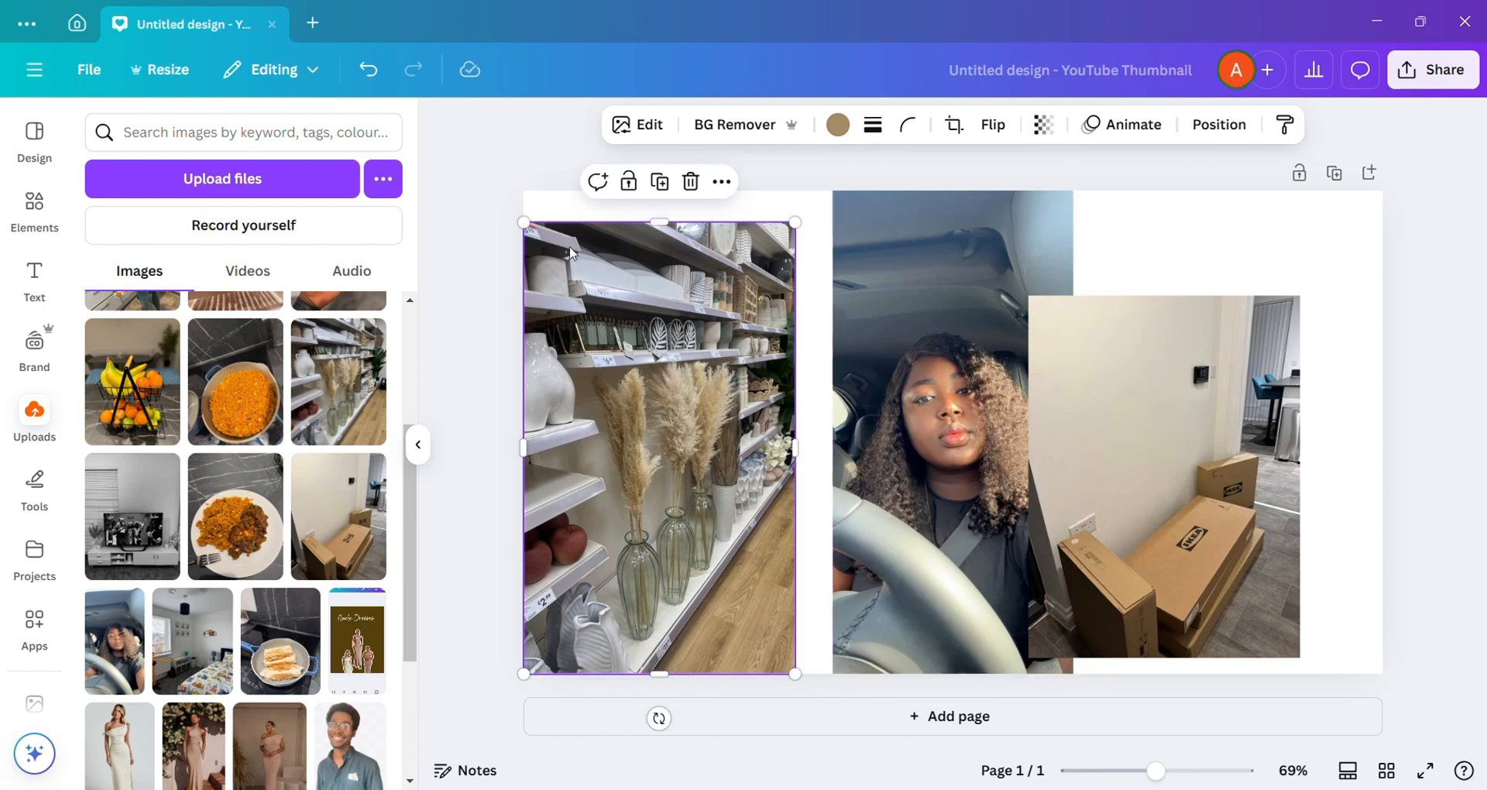
{"action": "left_click_drag", "start_coordinate": [666, 236], "coordinate": [666, 205]}
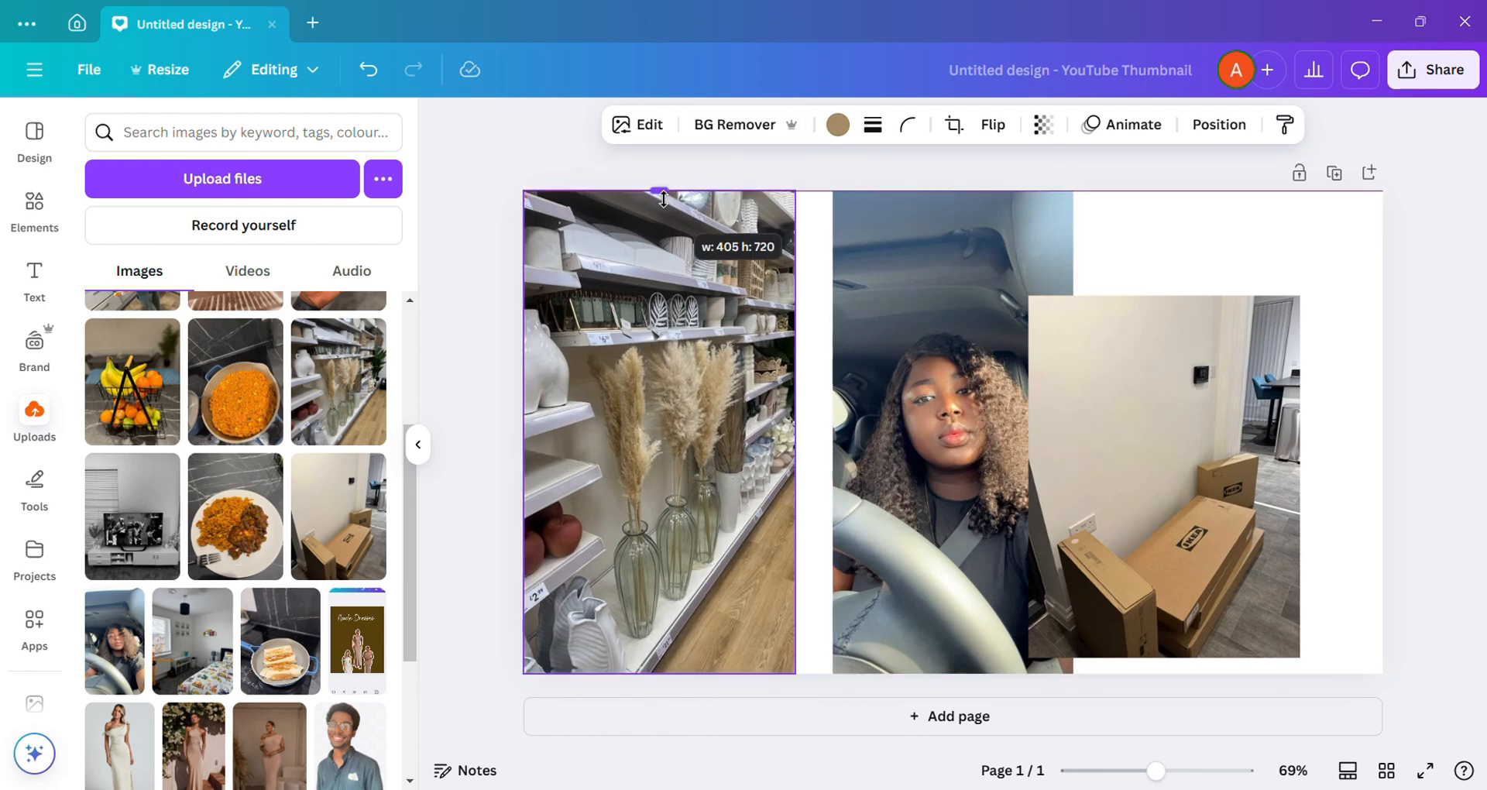
Step: Enlarge the car selfie, move it flush against the shelf photo and extend its right edge slightly
{"action": "left_click", "coordinate": [900, 278]}
{"action": "left_click_drag", "start_coordinate": [898, 277], "coordinate": [881, 285]}
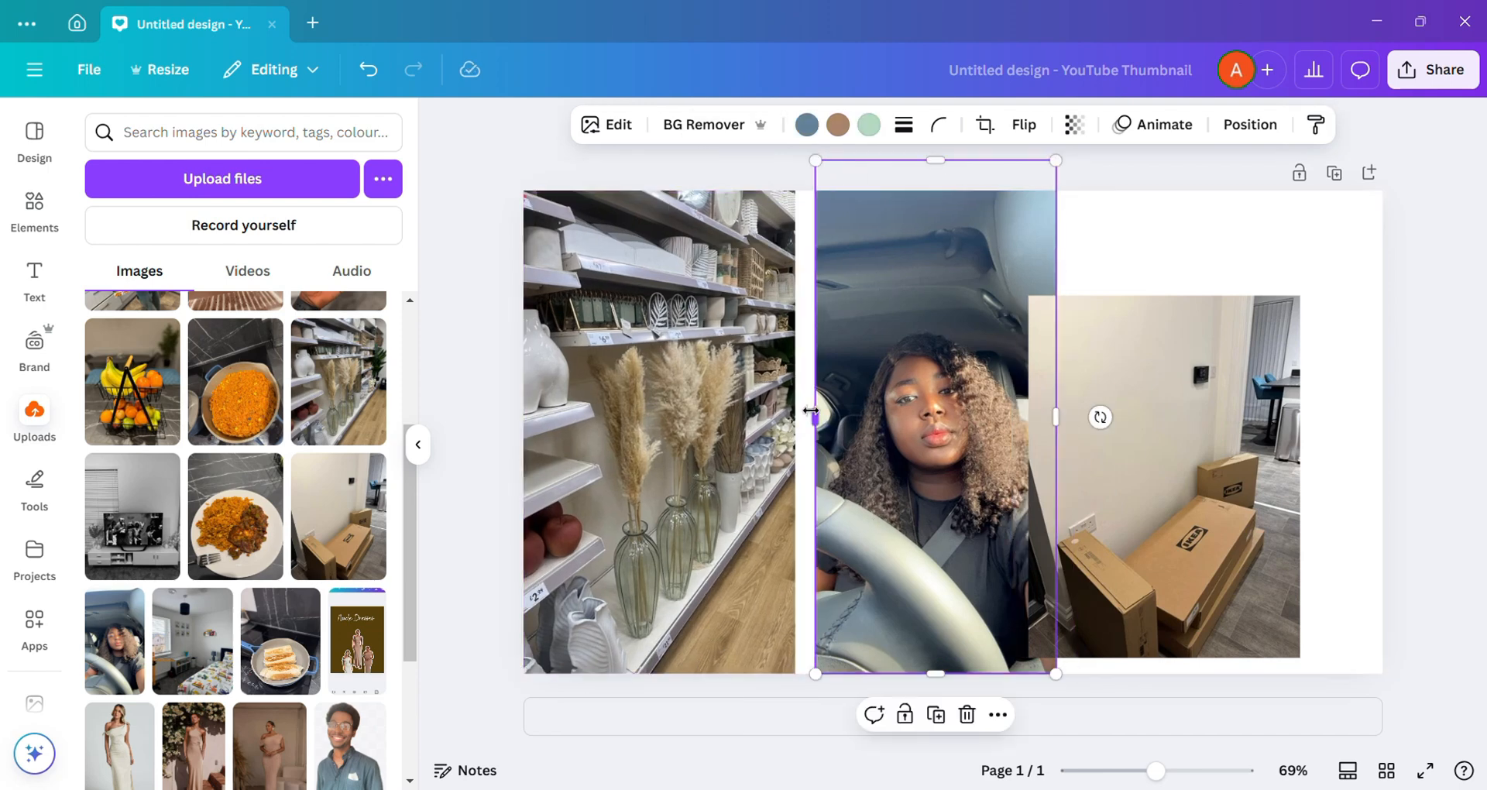
{"action": "left_click_drag", "start_coordinate": [1055, 161], "coordinate": [1062, 145]}
{"action": "left_click_drag", "start_coordinate": [915, 311], "coordinate": [903, 311]}
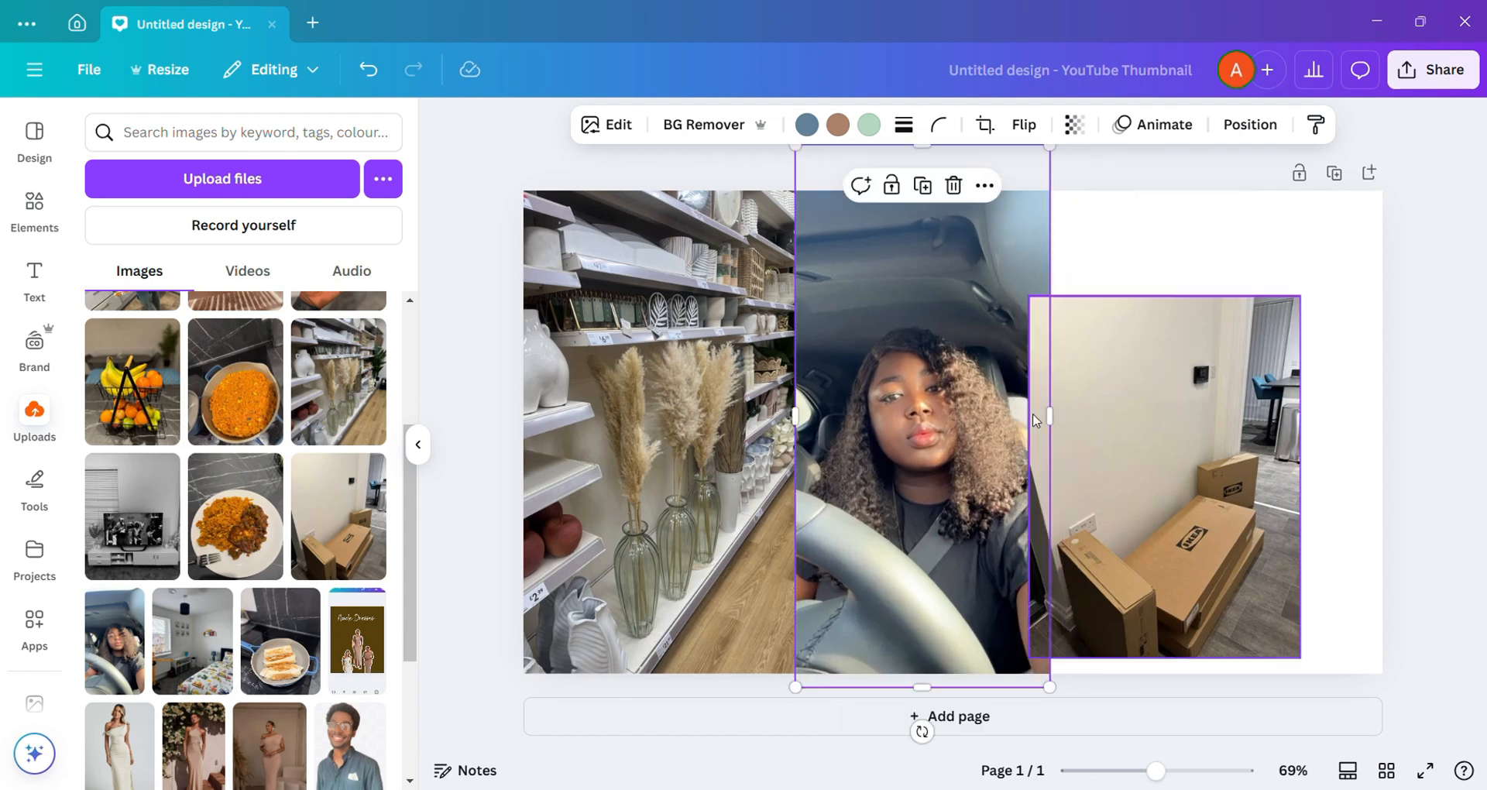
{"action": "left_click_drag", "start_coordinate": [1049, 415], "coordinate": [1059, 416]}
Step: Move the boxes photo to the page's right edge, then widen the car selfie and centre it on the page
{"action": "left_click_drag", "start_coordinate": [1167, 422], "coordinate": [1248, 431]}
{"action": "left_click", "coordinate": [1047, 414]}
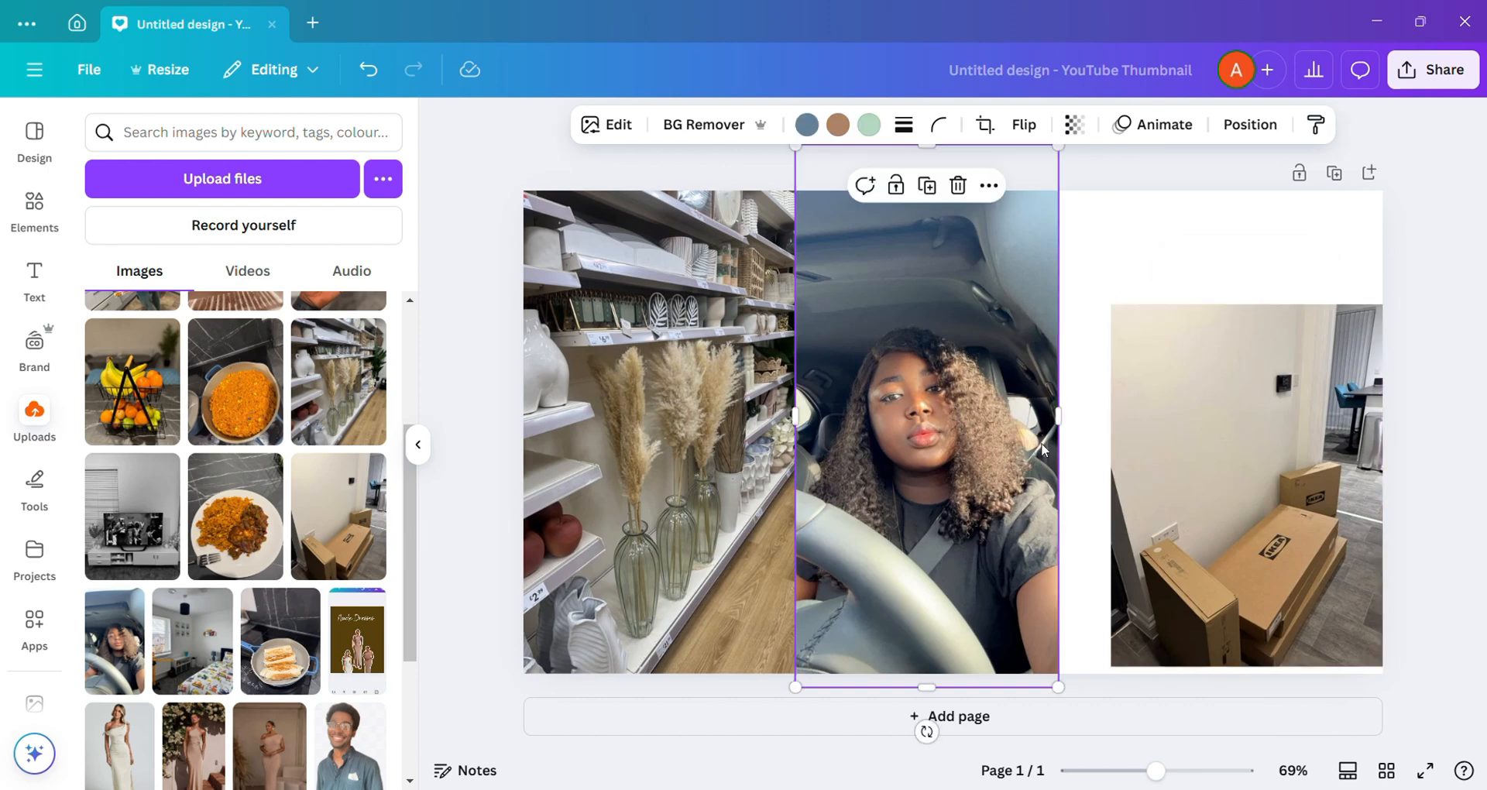
{"action": "left_click_drag", "start_coordinate": [1059, 413], "coordinate": [1069, 413]}
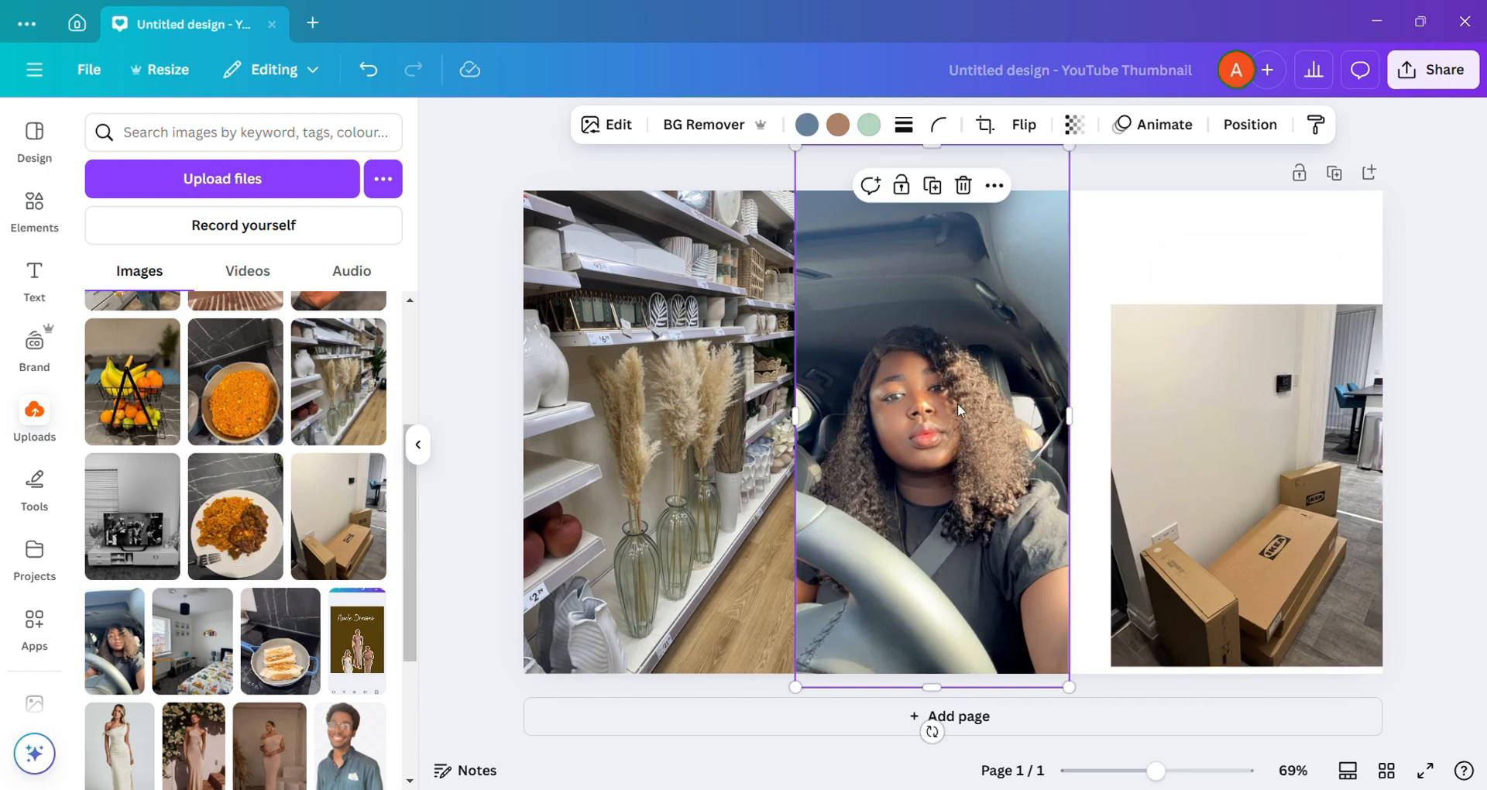
{"action": "left_click_drag", "start_coordinate": [957, 403], "coordinate": [977, 437]}
Step: Close the gaps between the three photos by widening the shelf photo, the boxes photo and the selfie until their edges meet
{"action": "left_click", "coordinate": [786, 437]}
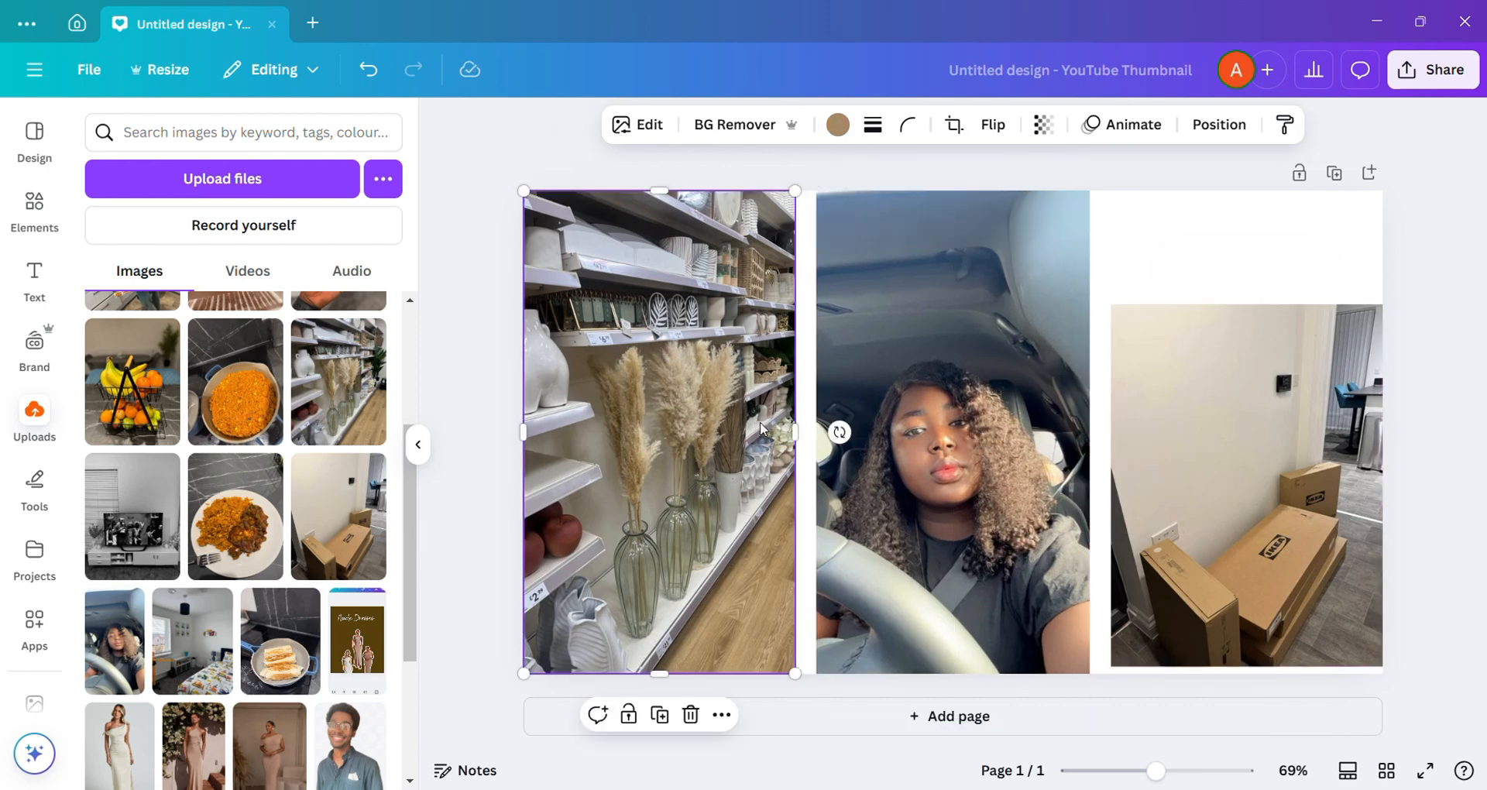
{"action": "left_click_drag", "start_coordinate": [801, 438], "coordinate": [814, 438]}
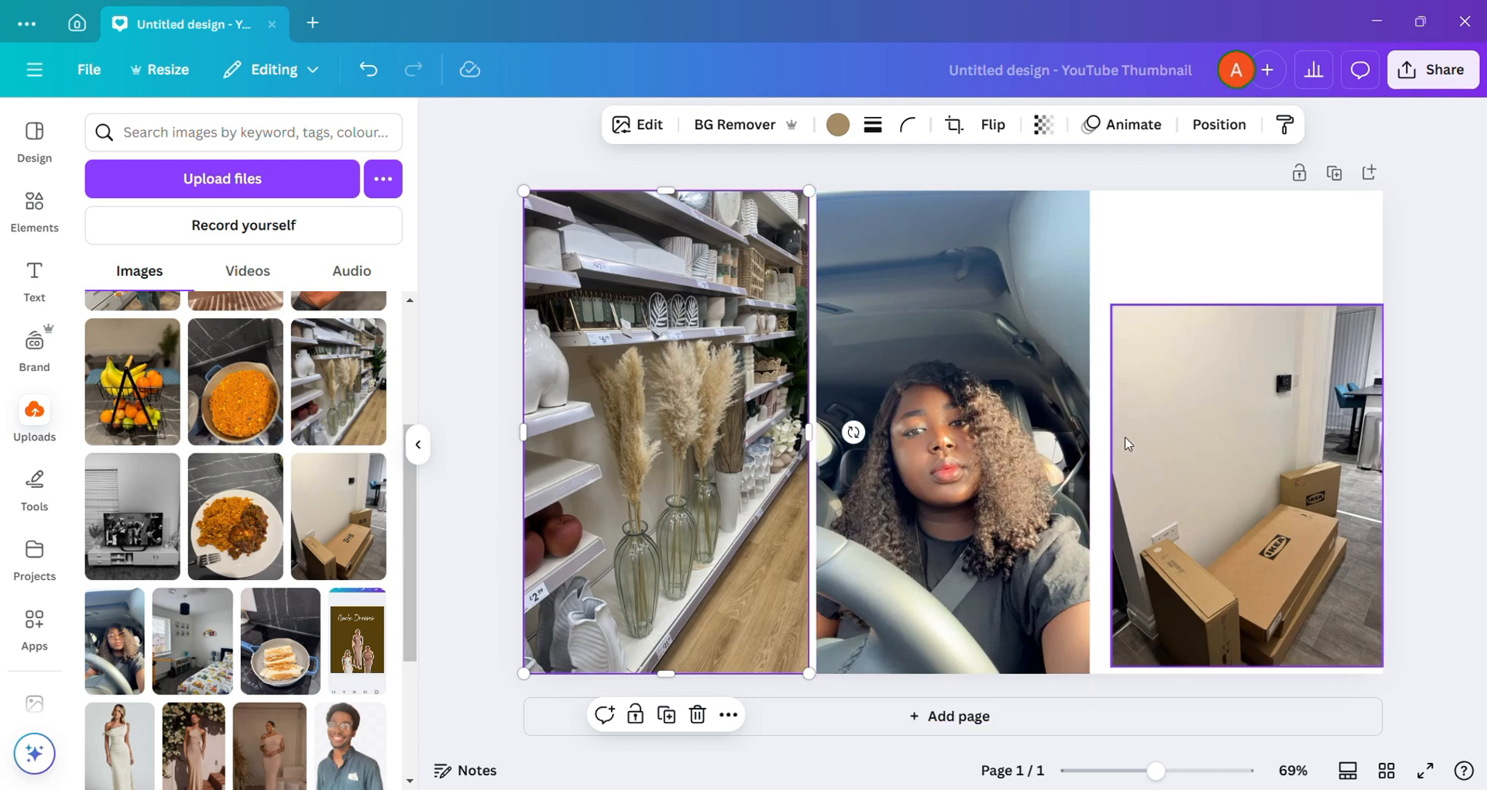
{"action": "left_click", "coordinate": [1128, 449]}
{"action": "left_click_drag", "start_coordinate": [1114, 489], "coordinate": [1092, 486]}
{"action": "left_click", "coordinate": [857, 436]}
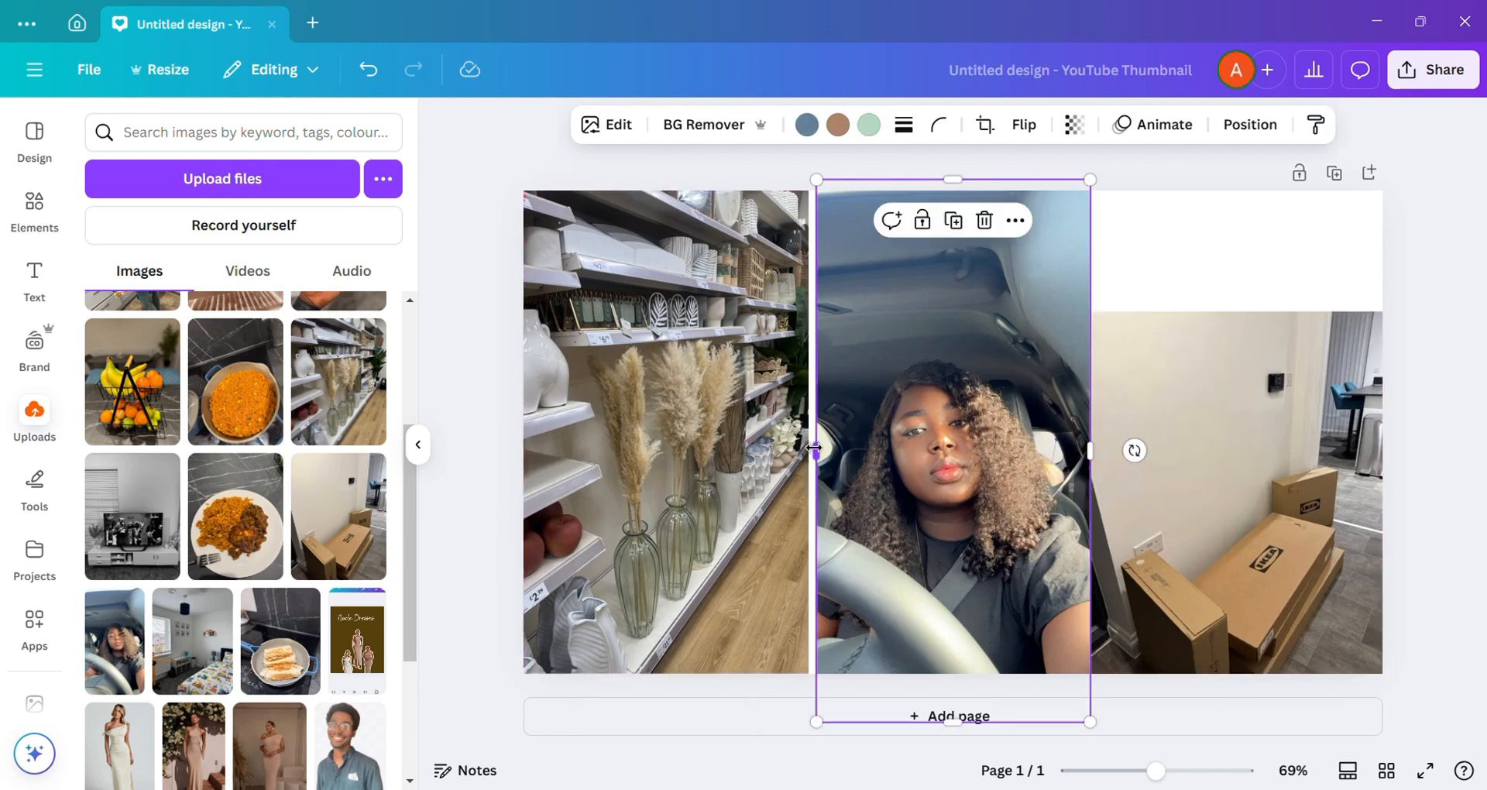
{"action": "left_click_drag", "start_coordinate": [814, 448], "coordinate": [807, 449]}
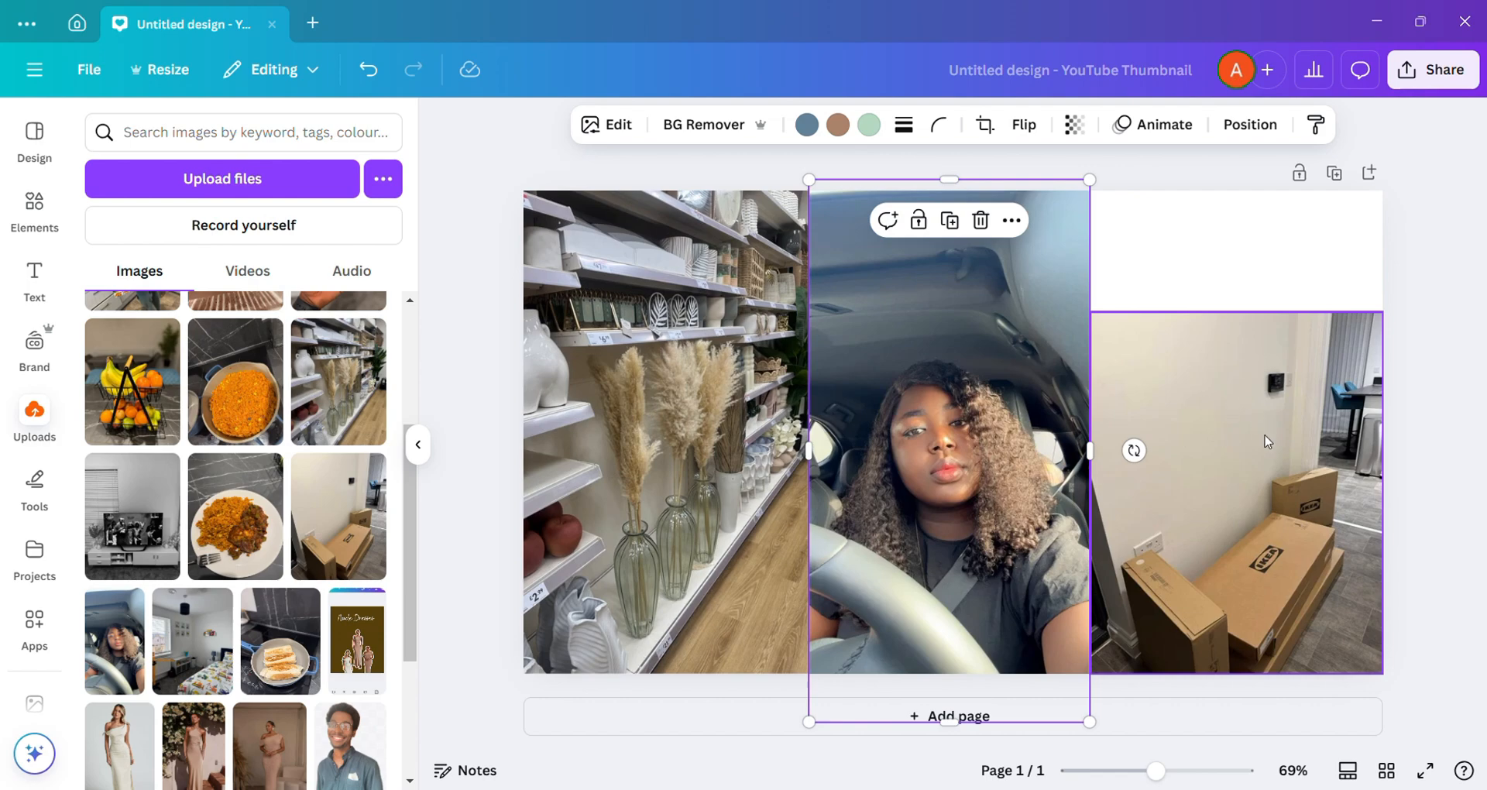
Step: Crop the top of the boxes photo and fill the space above it with the cropped, widened lip gloss photo
{"action": "left_click", "coordinate": [1253, 462]}
{"action": "left_click_drag", "start_coordinate": [1237, 313], "coordinate": [1236, 406]}
{"action": "scroll", "coordinate": [352, 486], "scroll_direction": "up", "scroll_amount": 2}
{"action": "left_click", "coordinate": [338, 411]}
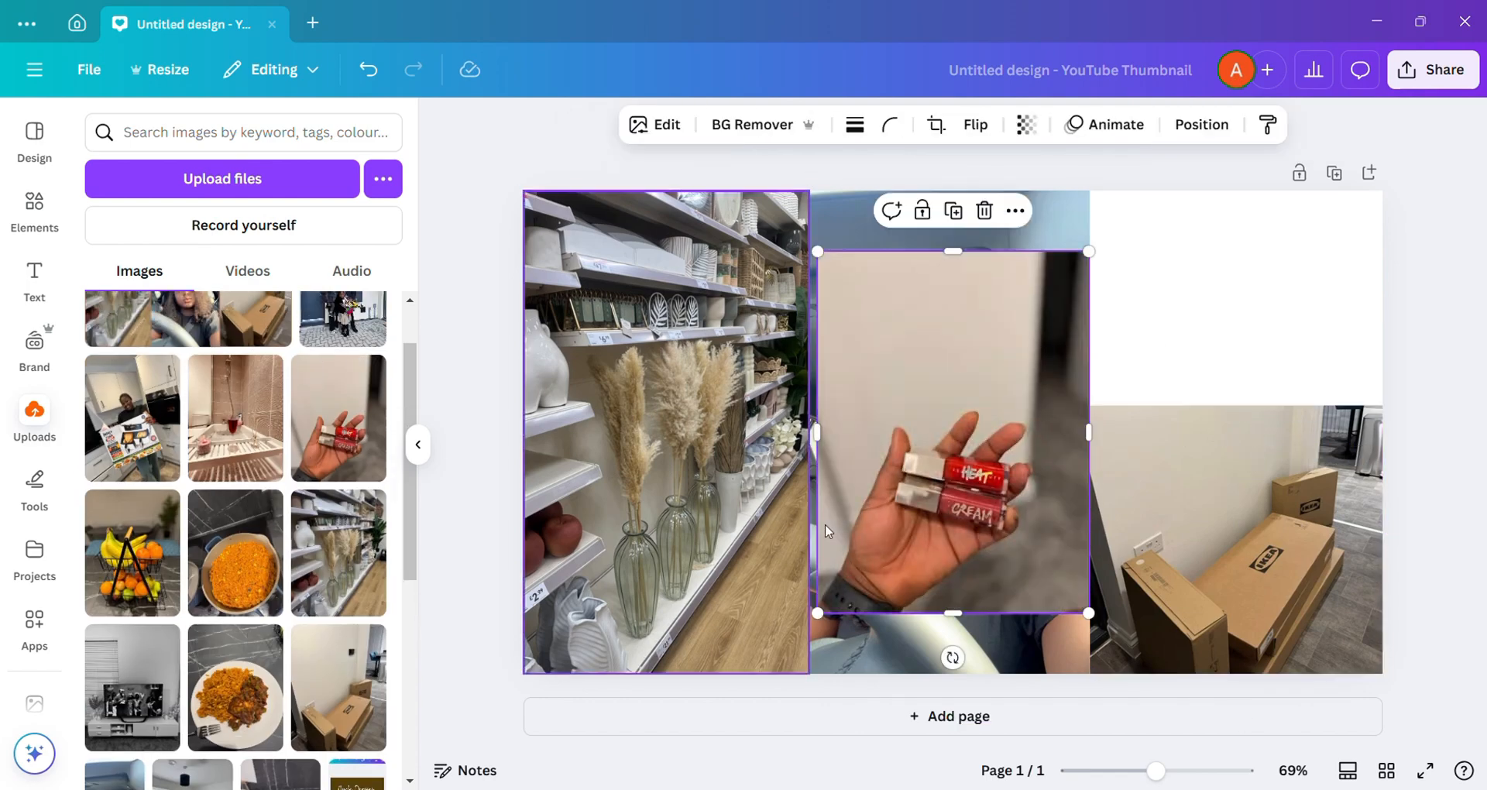
{"action": "left_click_drag", "start_coordinate": [959, 253], "coordinate": [960, 385]}
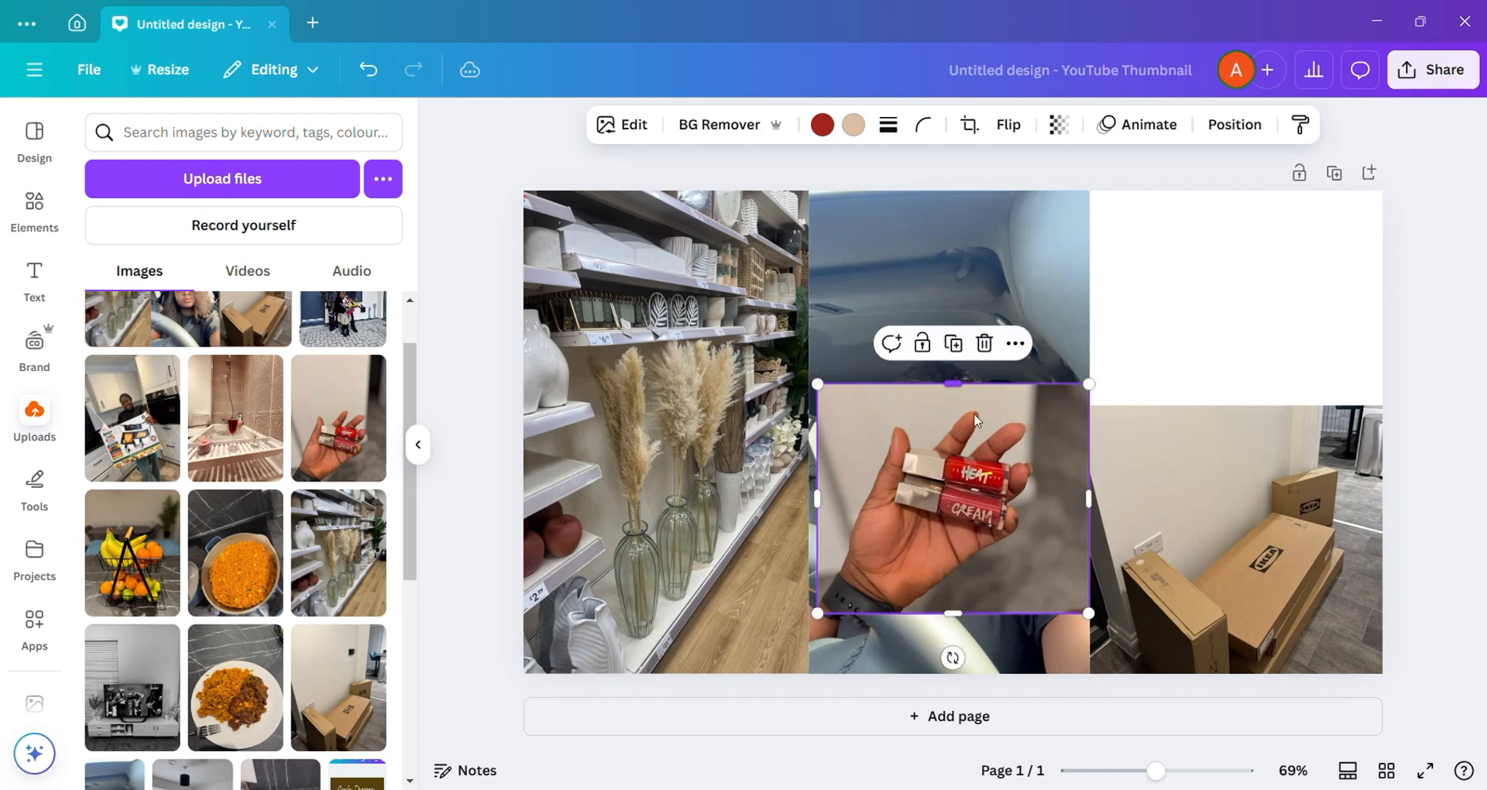
{"action": "left_click_drag", "start_coordinate": [976, 476], "coordinate": [1250, 286]}
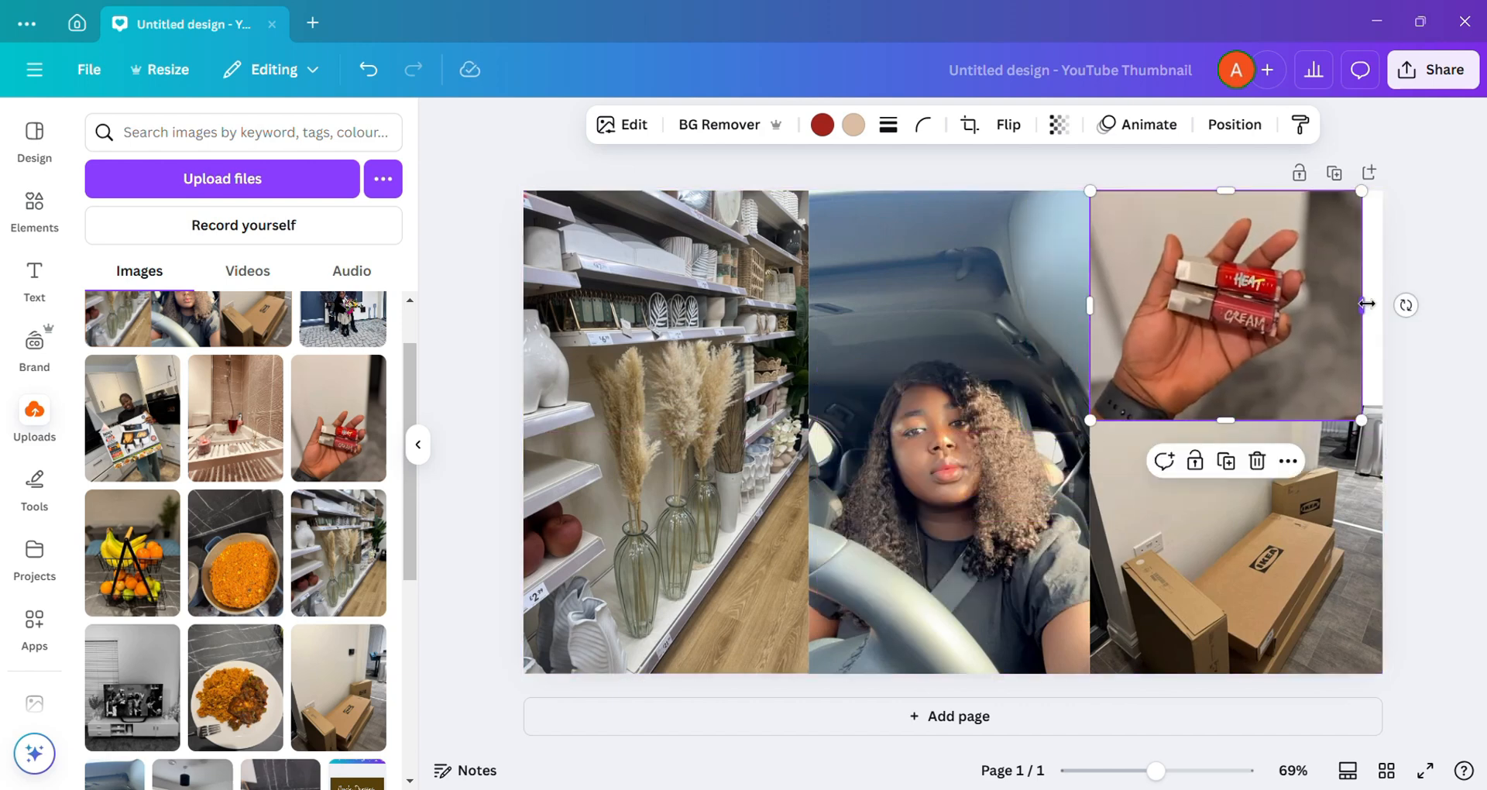
{"action": "left_click_drag", "start_coordinate": [1362, 305], "coordinate": [1383, 306]}
{"action": "left_click", "coordinate": [1326, 475]}
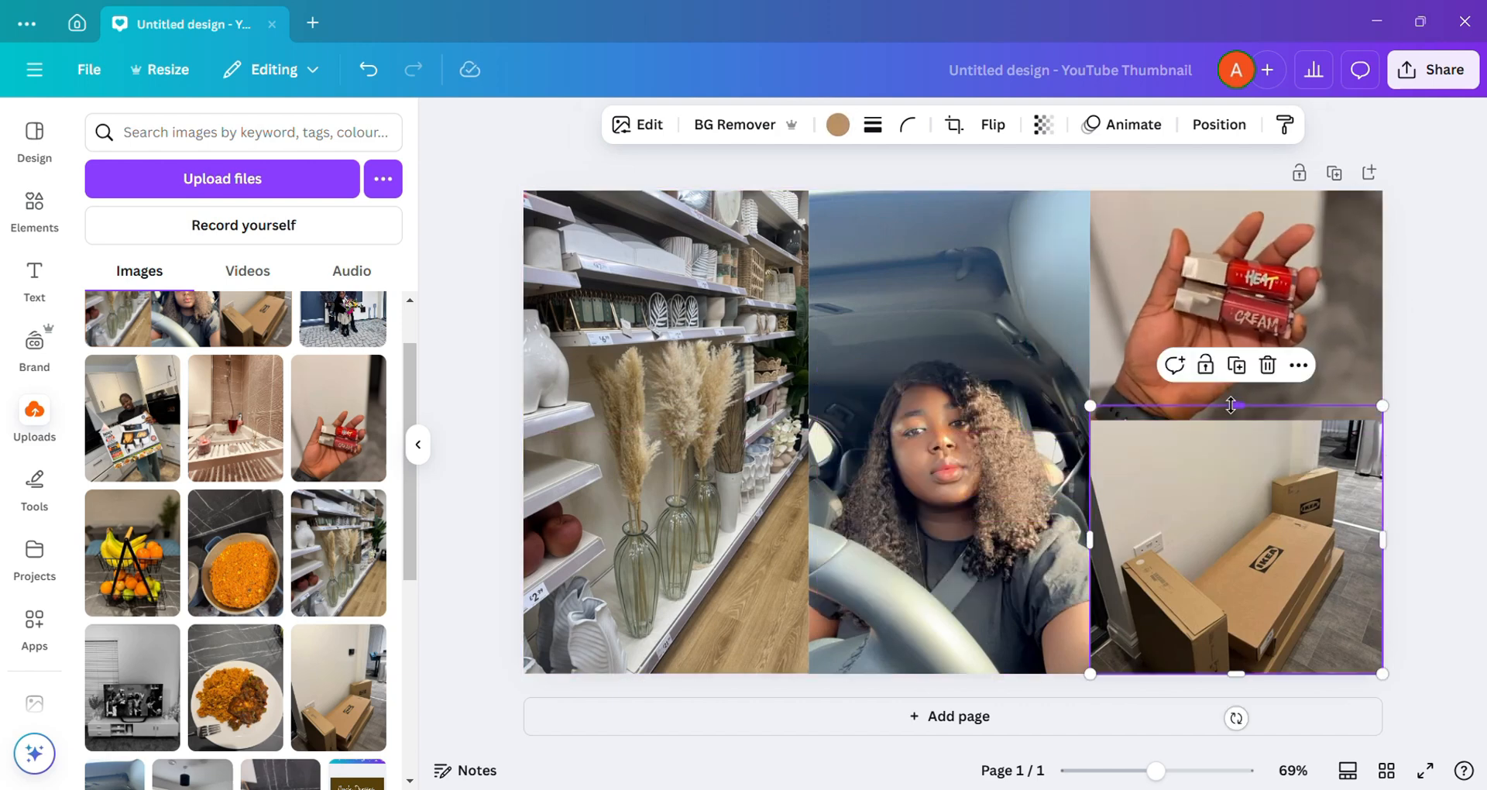
Step: Give the shelf photo a solid border of weight 4 in the brown from the selfie's photo colours
{"action": "left_click", "coordinate": [686, 416]}
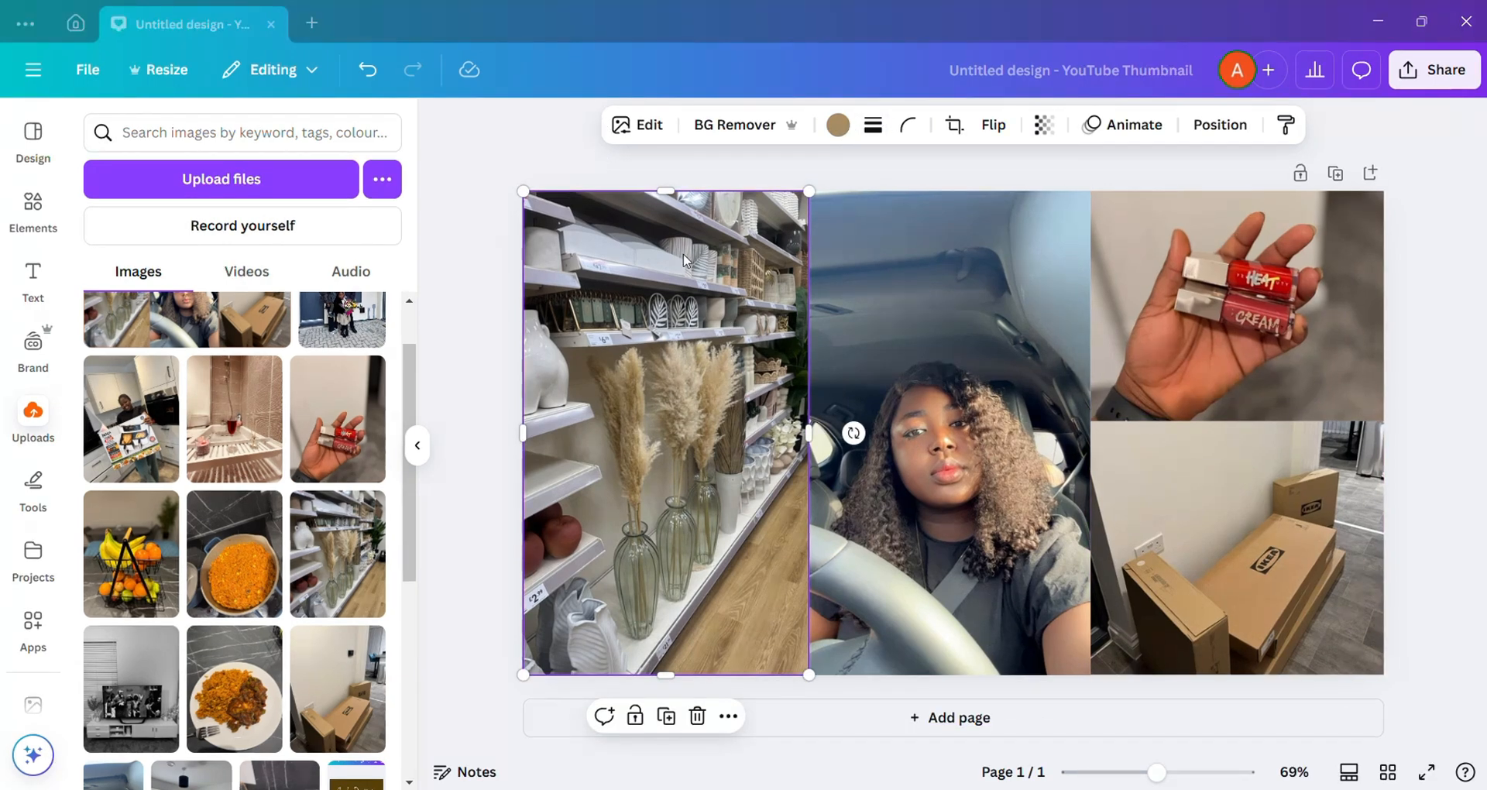
{"action": "left_click", "coordinate": [876, 126]}
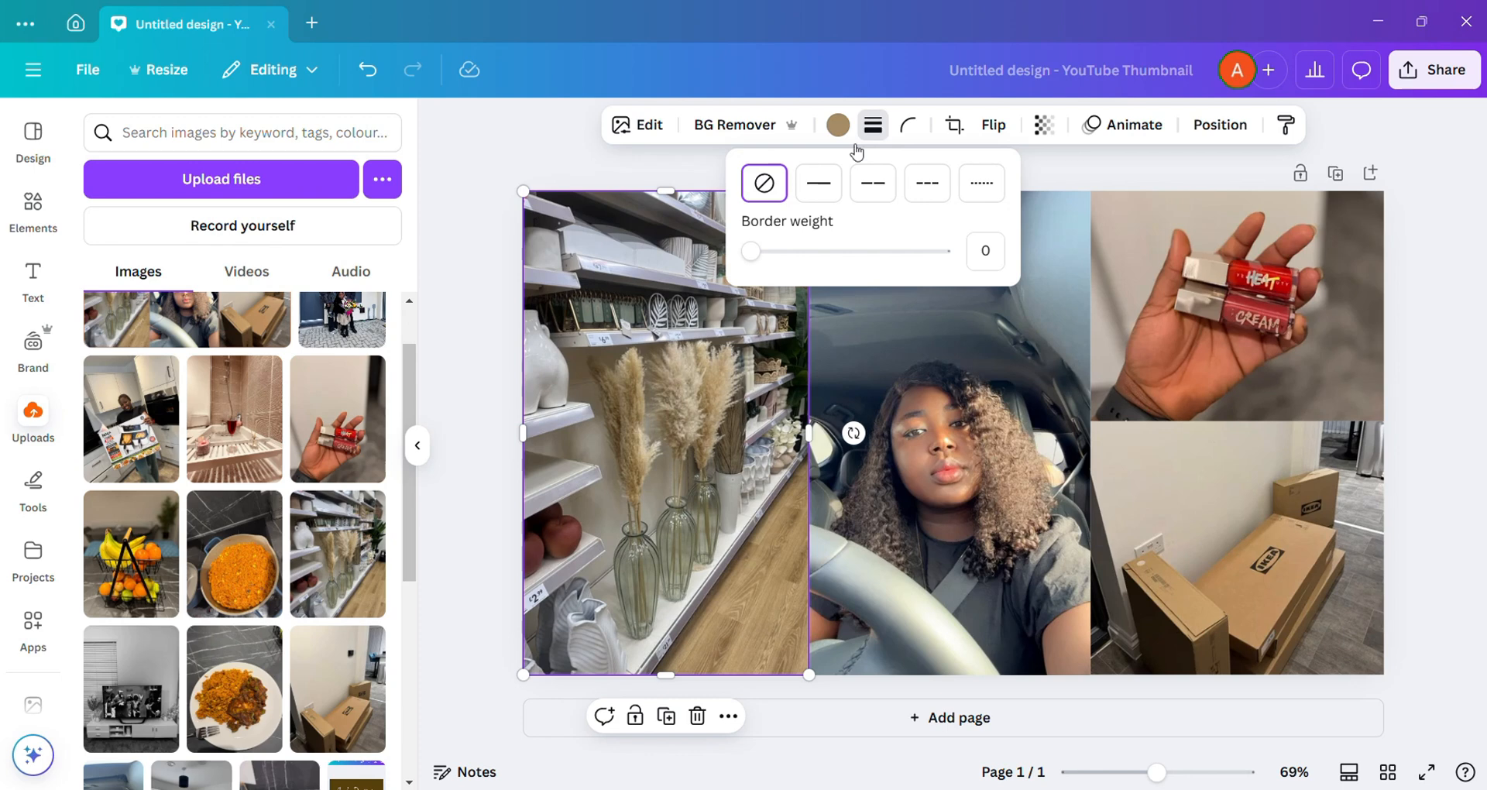
{"action": "left_click", "coordinate": [819, 182]}
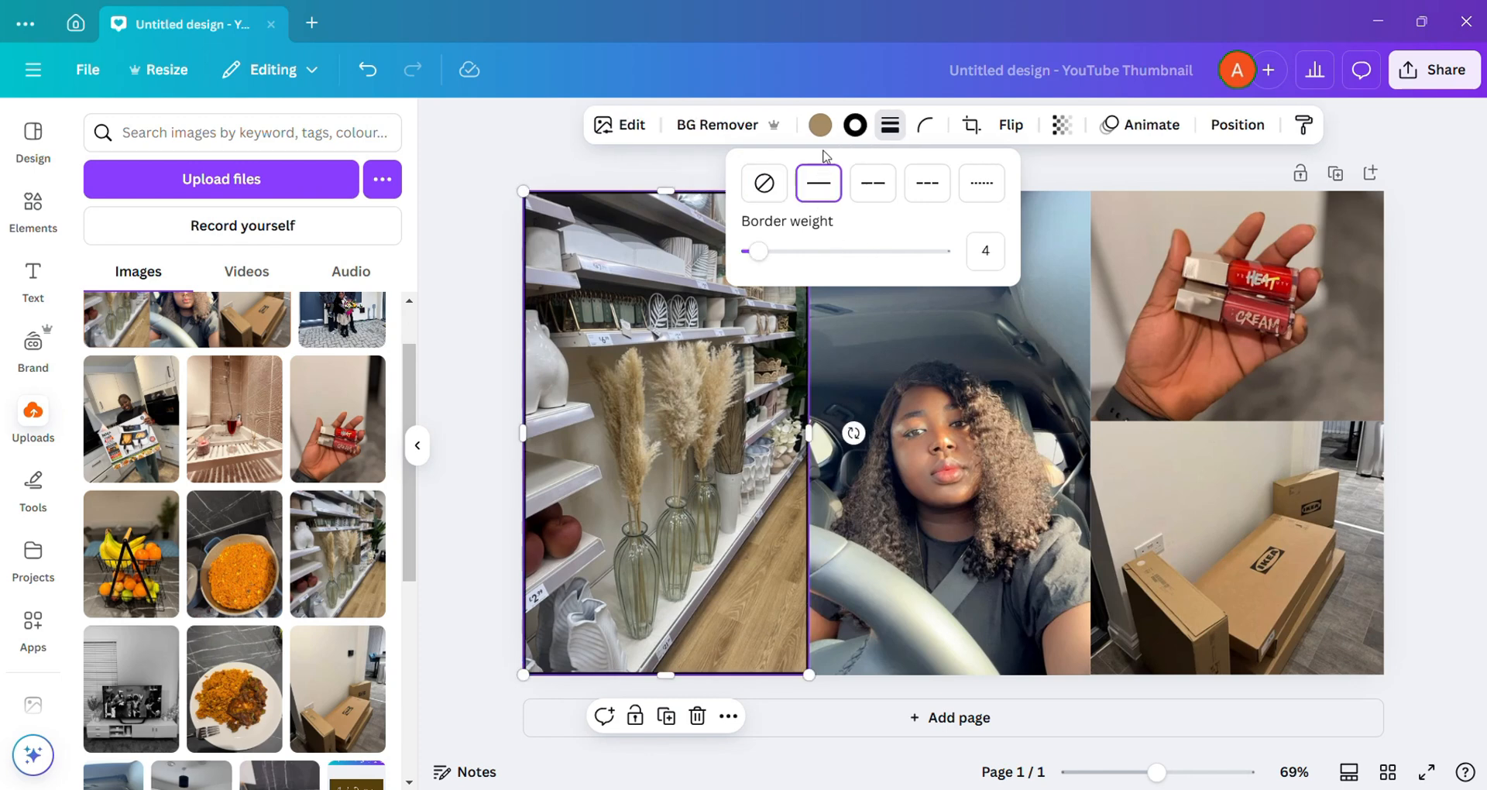
{"action": "left_click", "coordinate": [819, 126]}
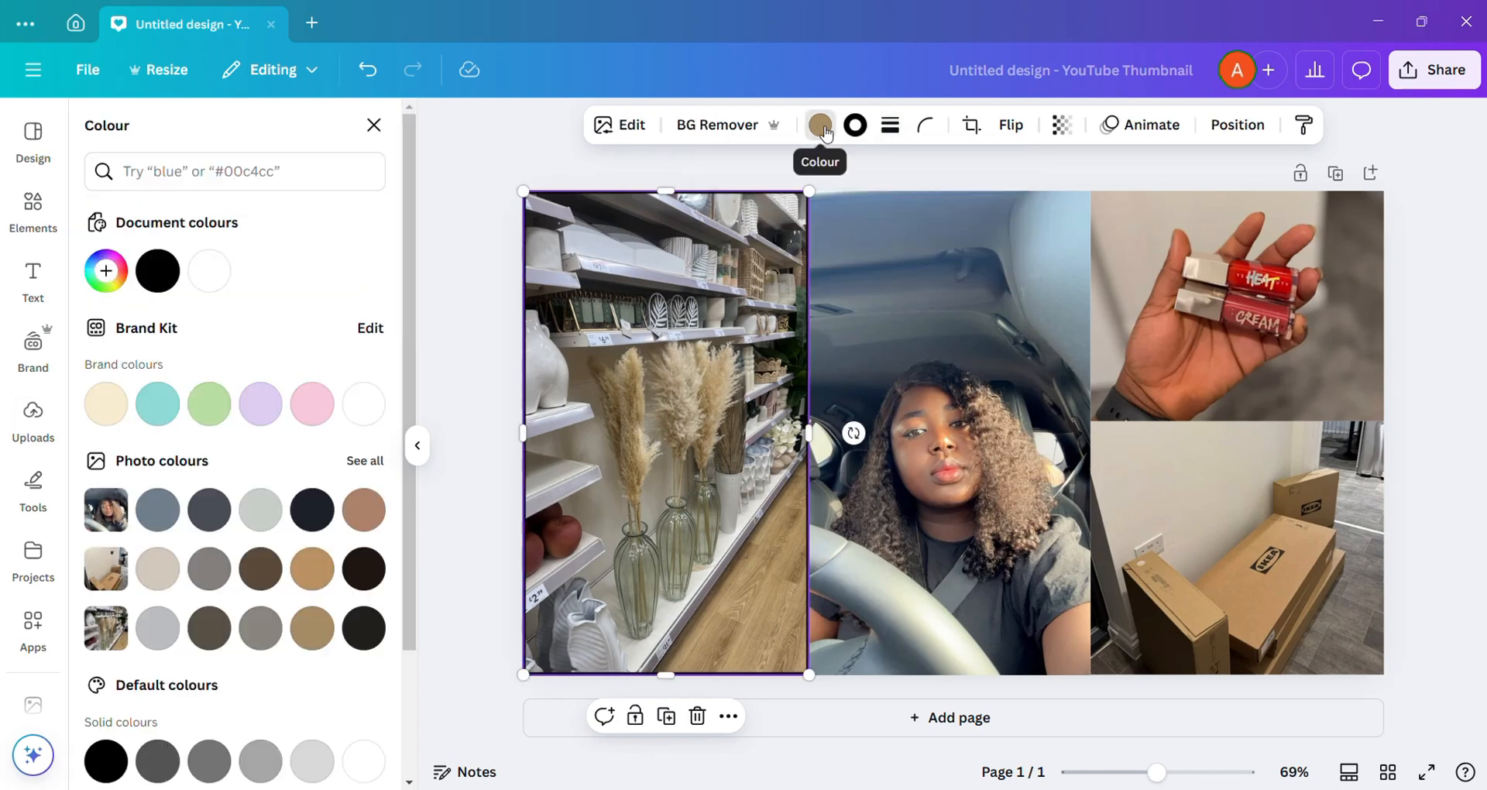
{"action": "left_click", "coordinate": [862, 132]}
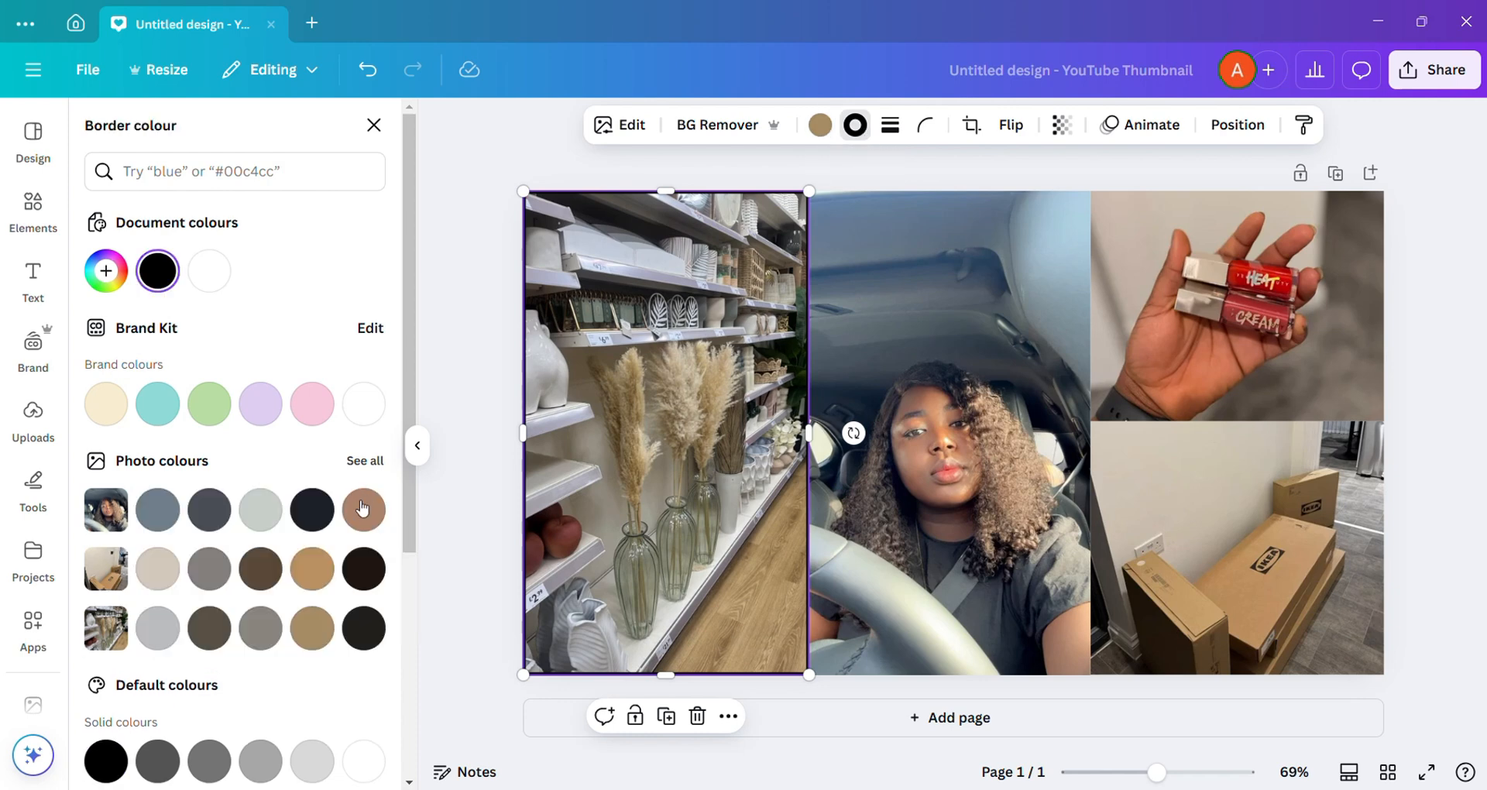
{"action": "left_click", "coordinate": [363, 509]}
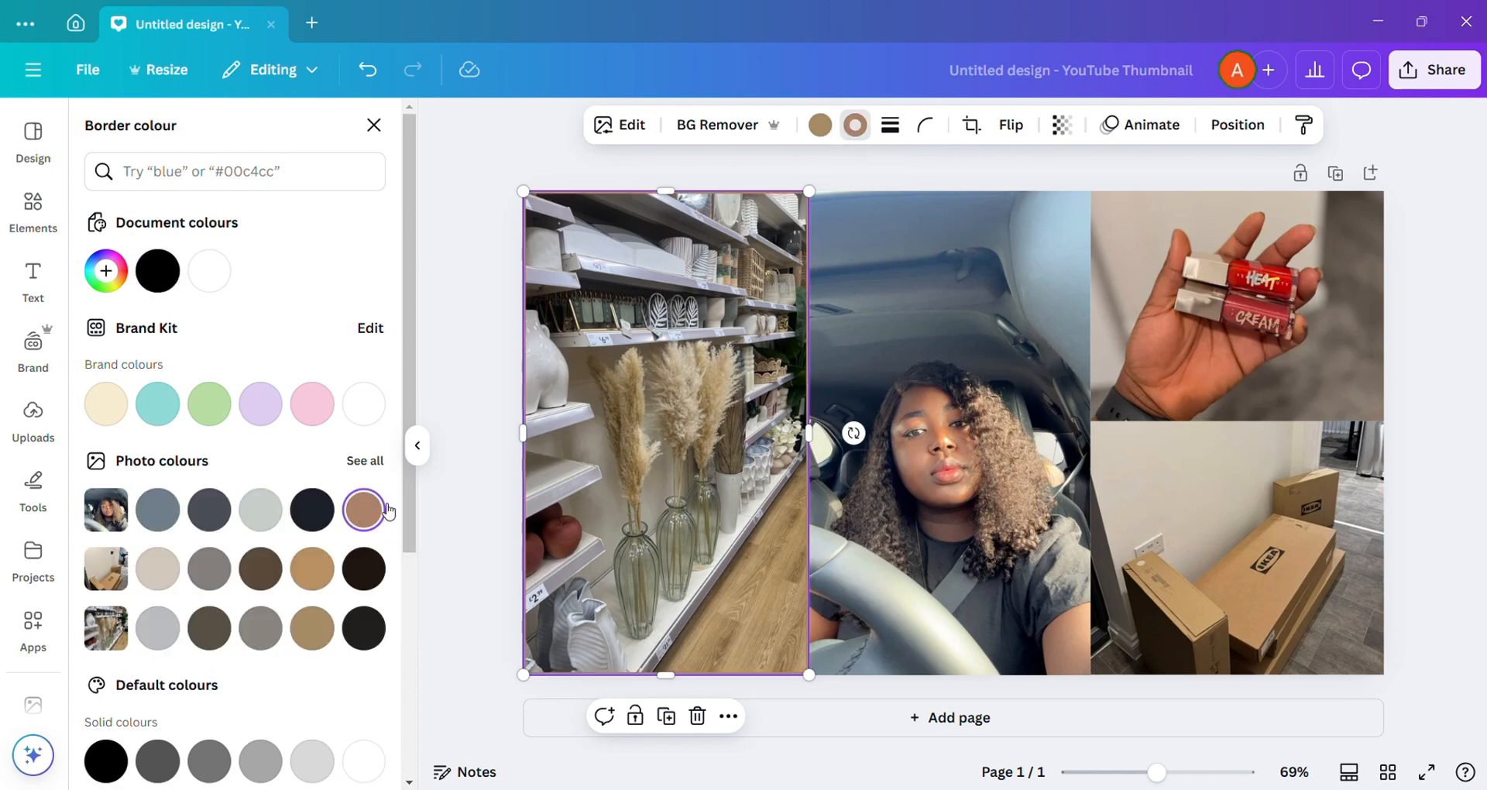
Step: Add a solid border of weight 4 to the car selfie
{"action": "left_click", "coordinate": [955, 518]}
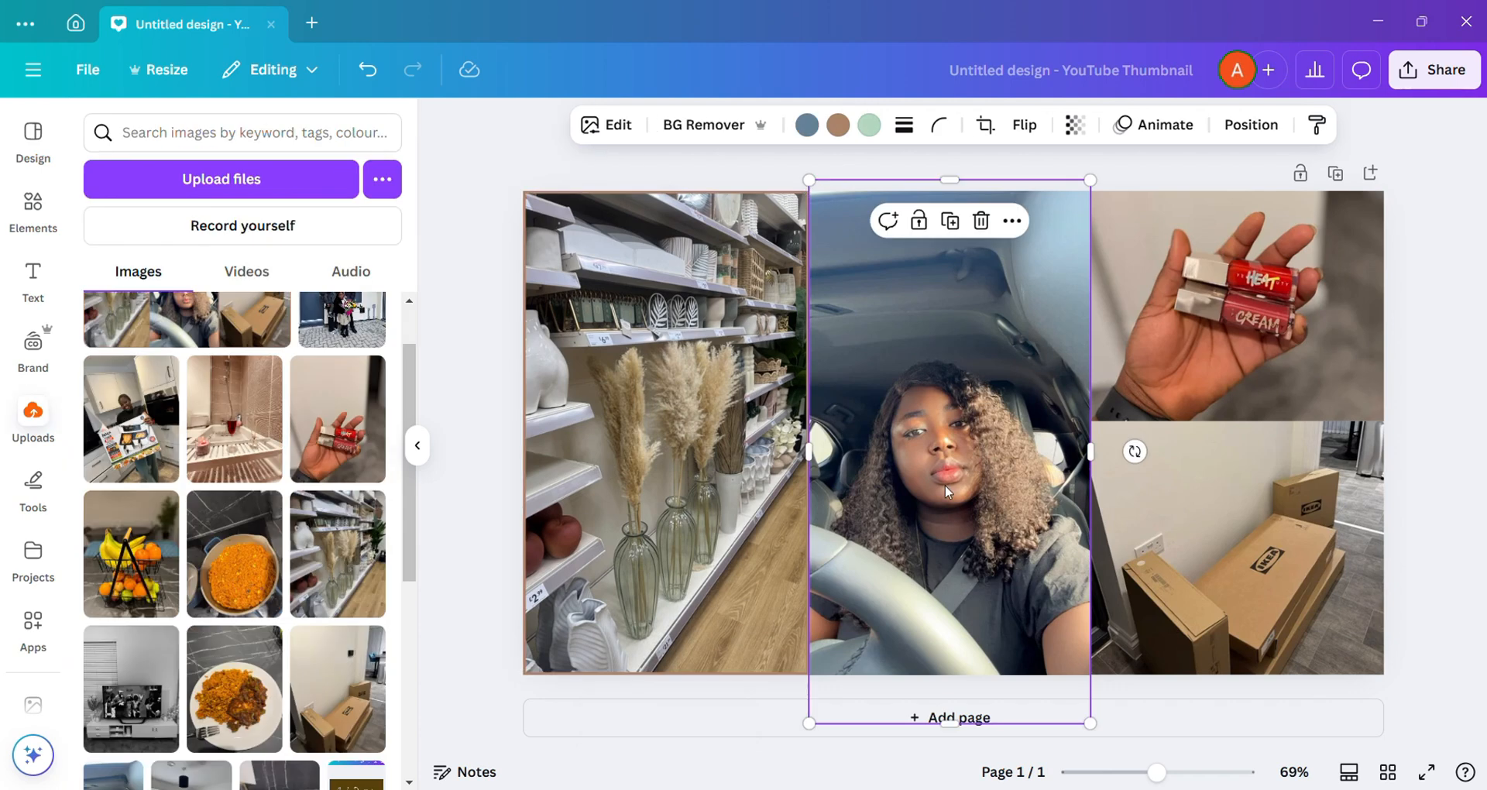
{"action": "left_click", "coordinate": [904, 125]}
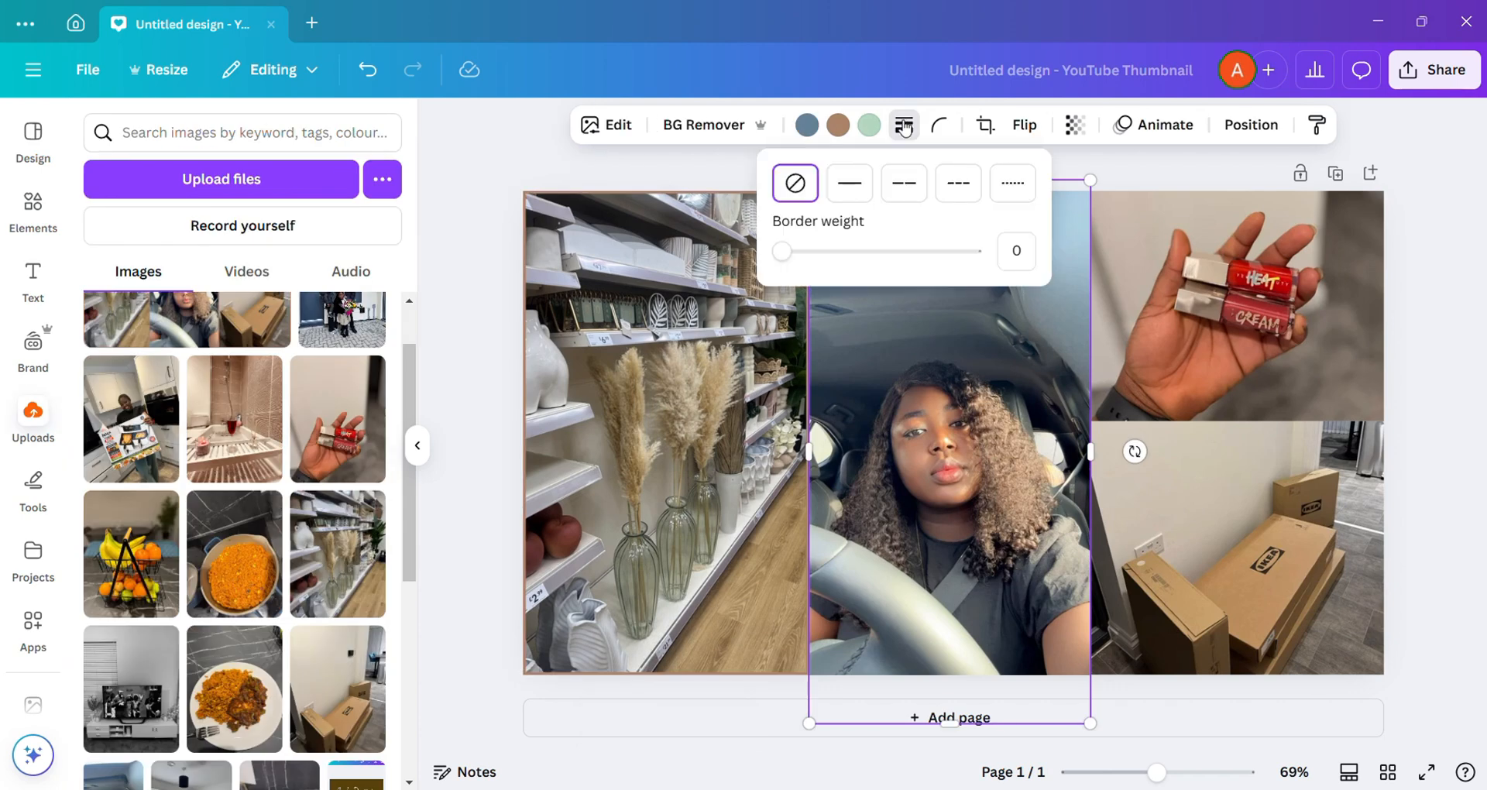
{"action": "left_click", "coordinate": [851, 186]}
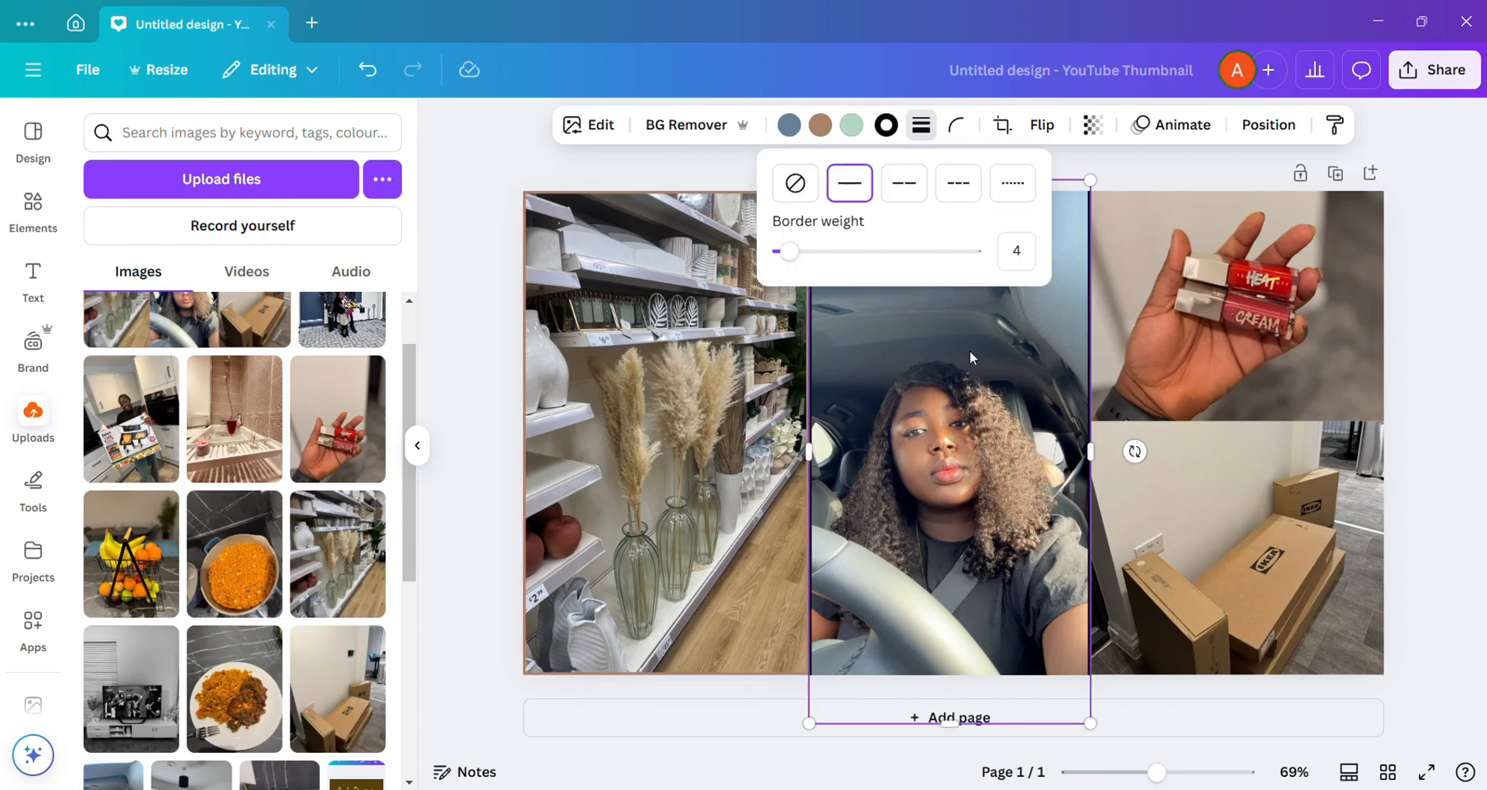
{"action": "left_click", "coordinate": [970, 375]}
{"action": "right_click", "coordinate": [970, 374]}
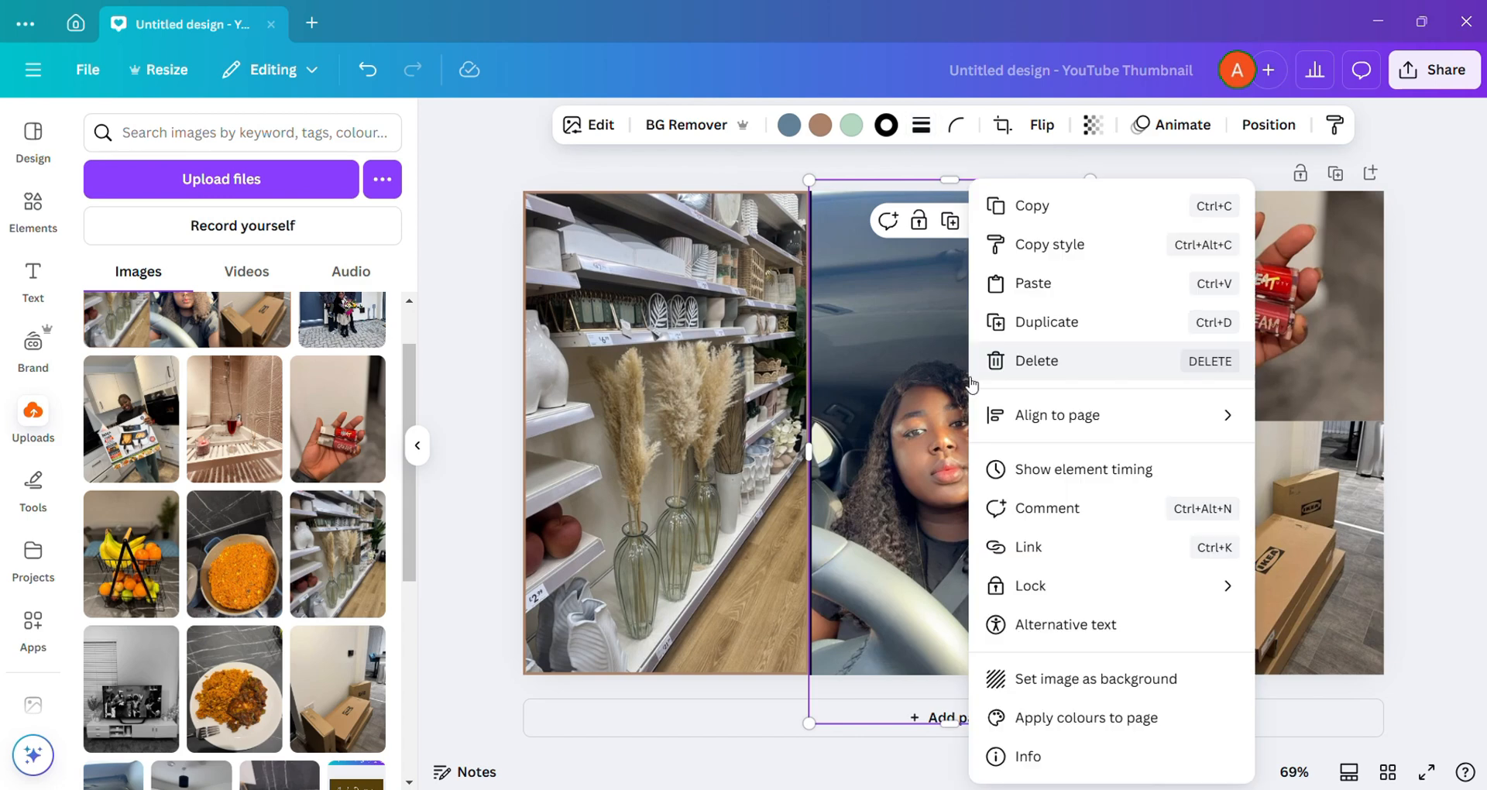
{"action": "left_click", "coordinate": [959, 376]}
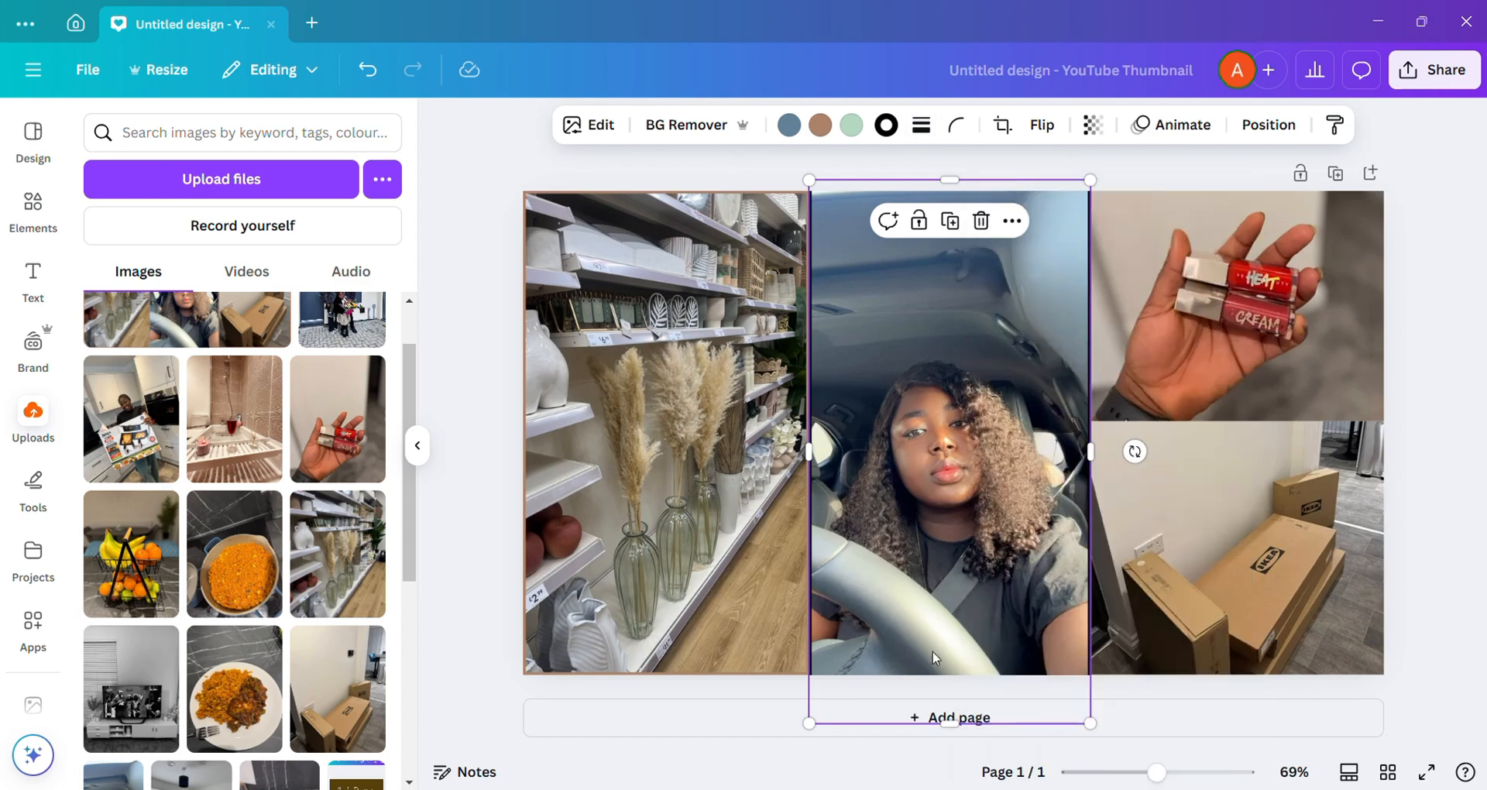
Step: Crop the car selfie's overhanging bottom and top to the page edges and set its border to the brown #ac826a
{"action": "left_click_drag", "start_coordinate": [949, 723], "coordinate": [948, 676]}
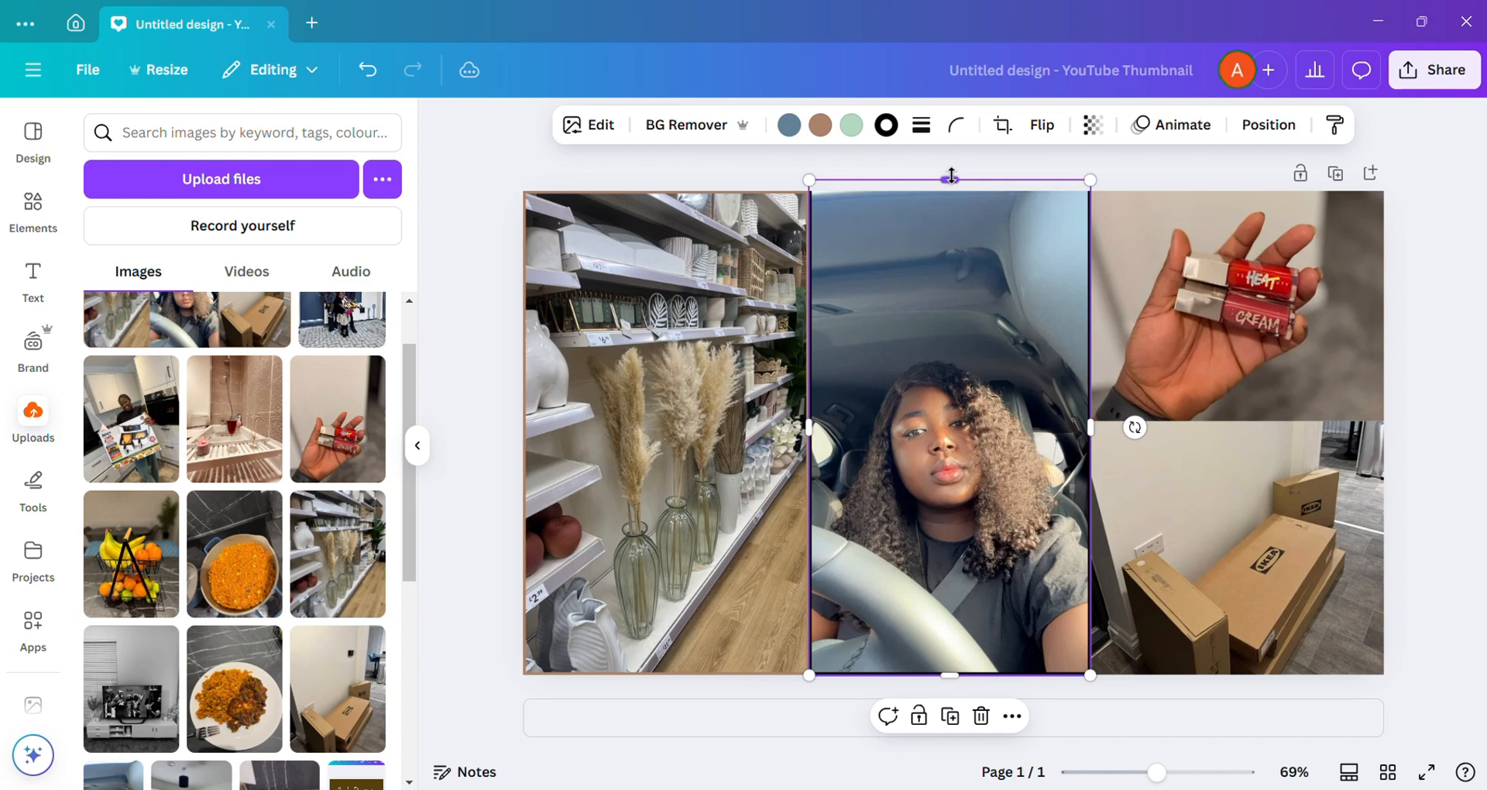
{"action": "left_click_drag", "start_coordinate": [952, 180], "coordinate": [950, 191]}
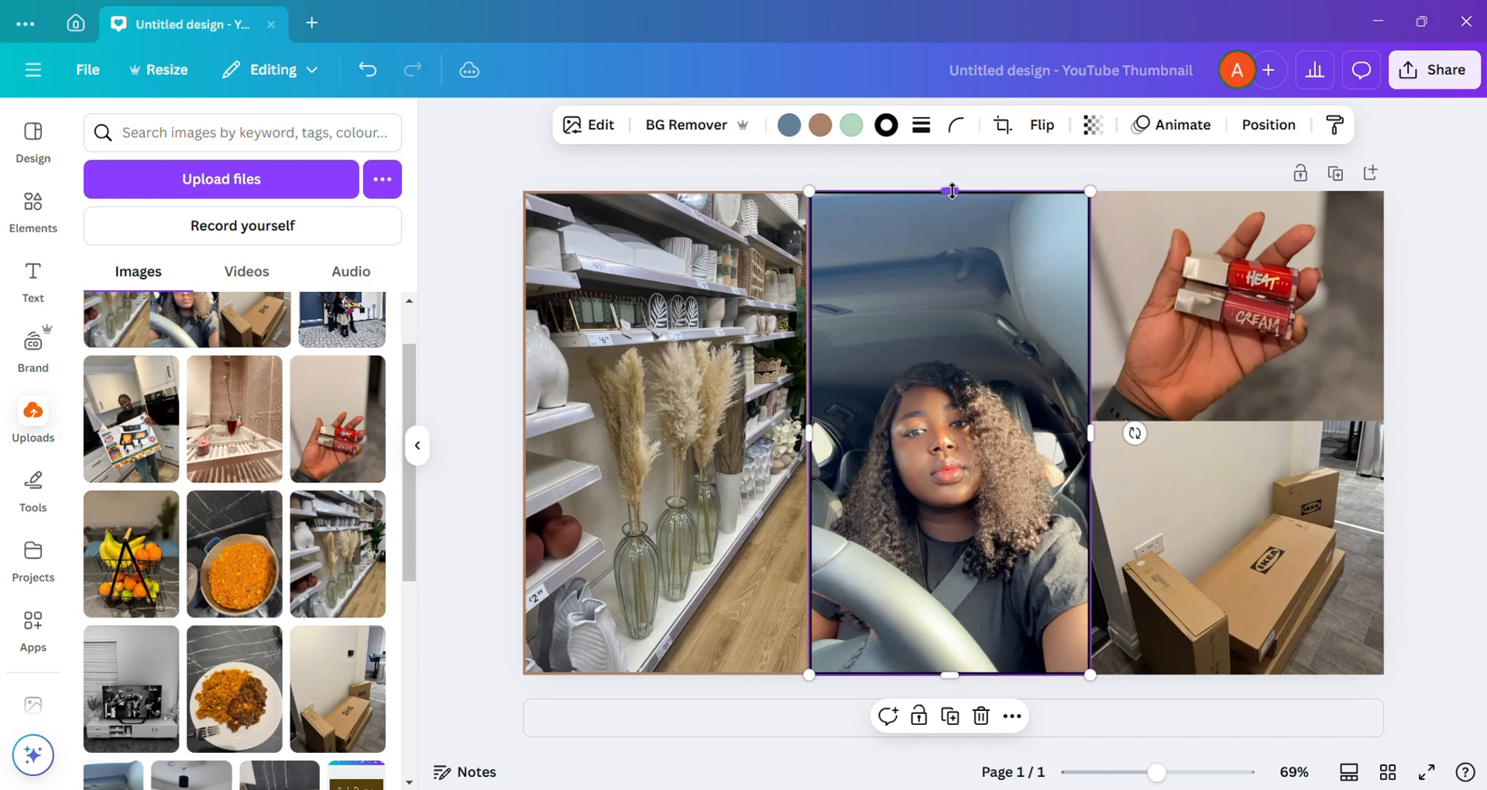
{"action": "left_click", "coordinate": [888, 123]}
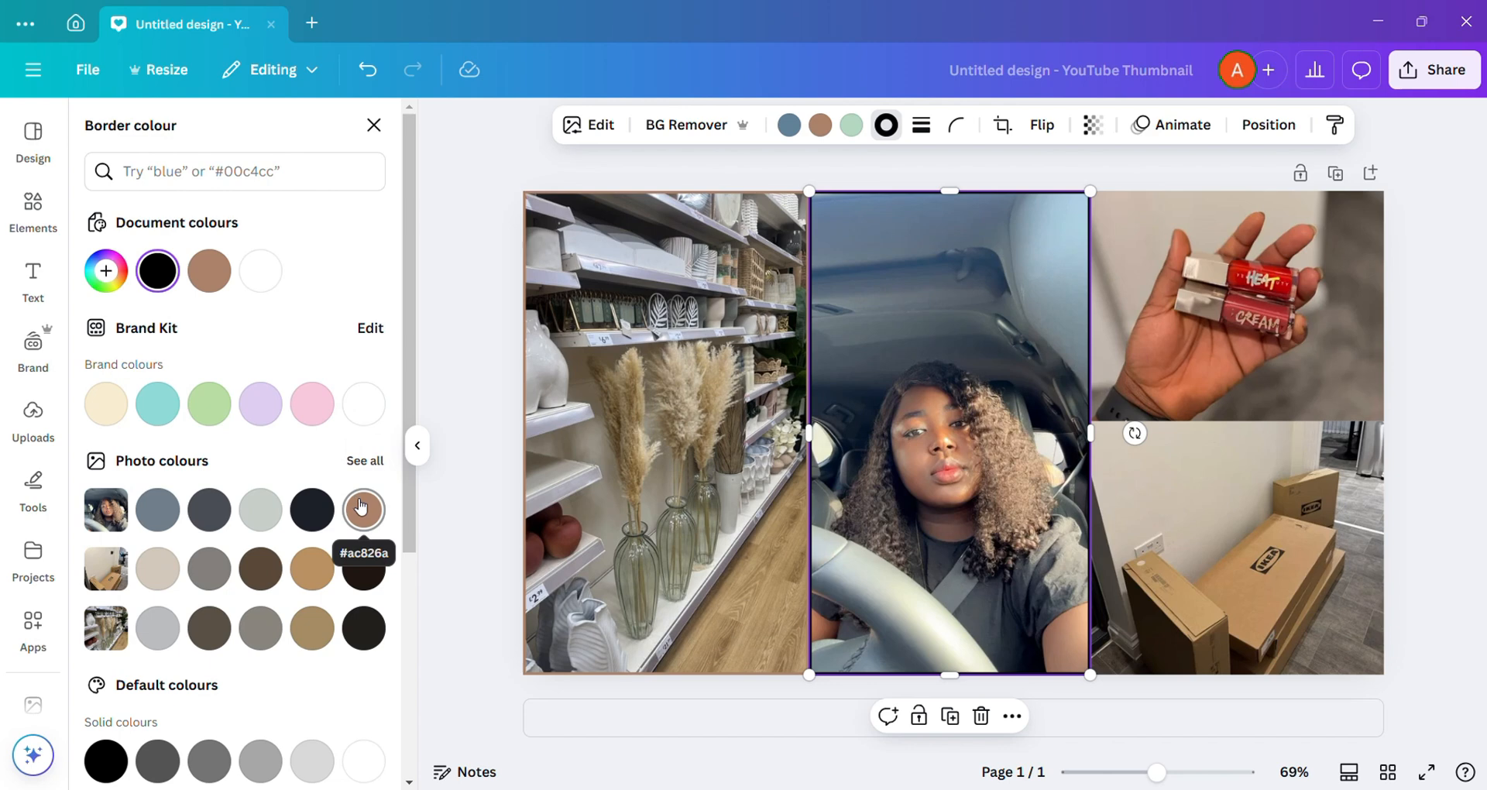
{"action": "left_click", "coordinate": [361, 508]}
Step: Give the lip gloss photo a solid border of weight 4 in the brown from the selfie's photo colours
{"action": "left_click", "coordinate": [1143, 369]}
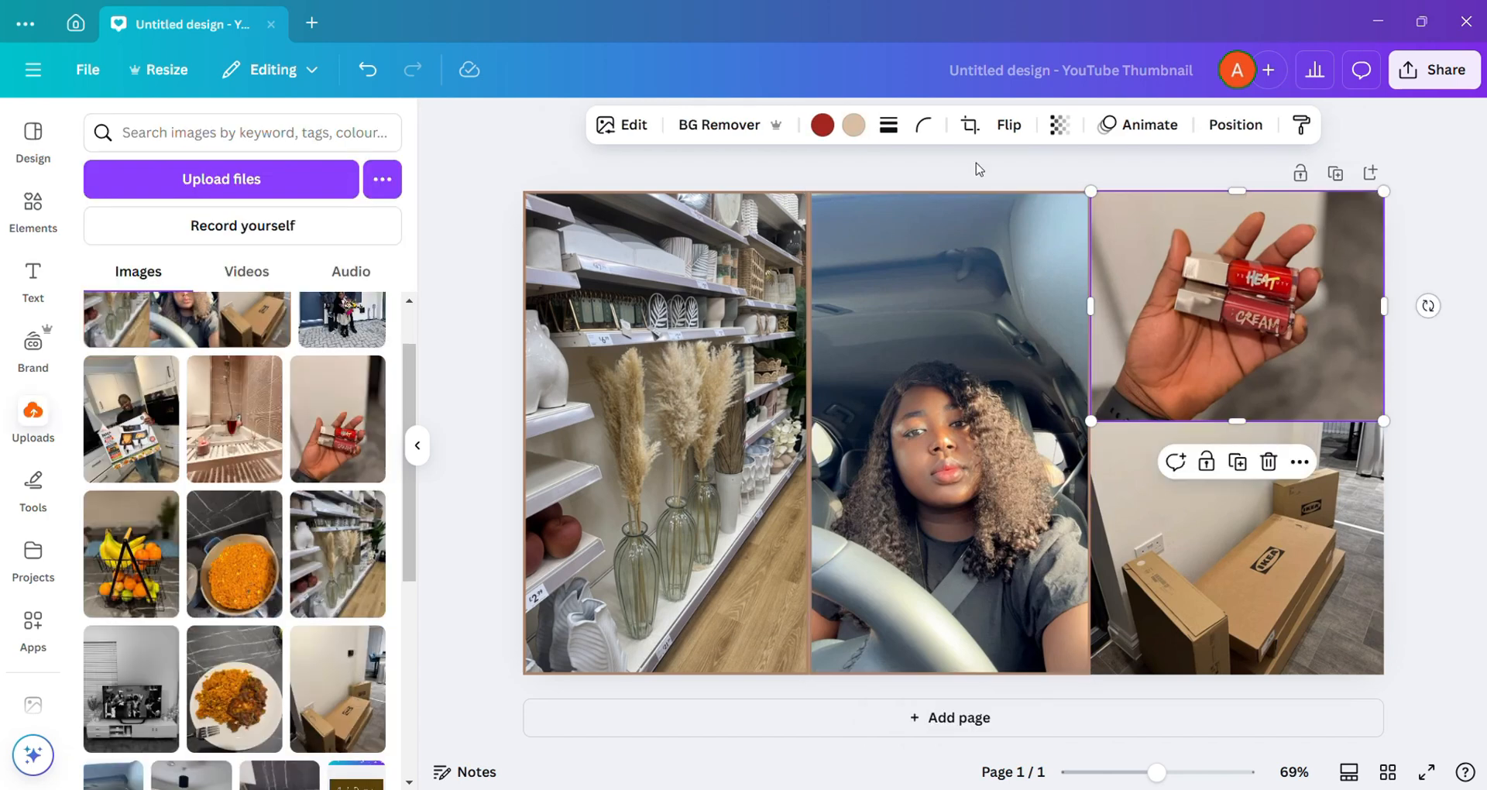
{"action": "left_click", "coordinate": [888, 127]}
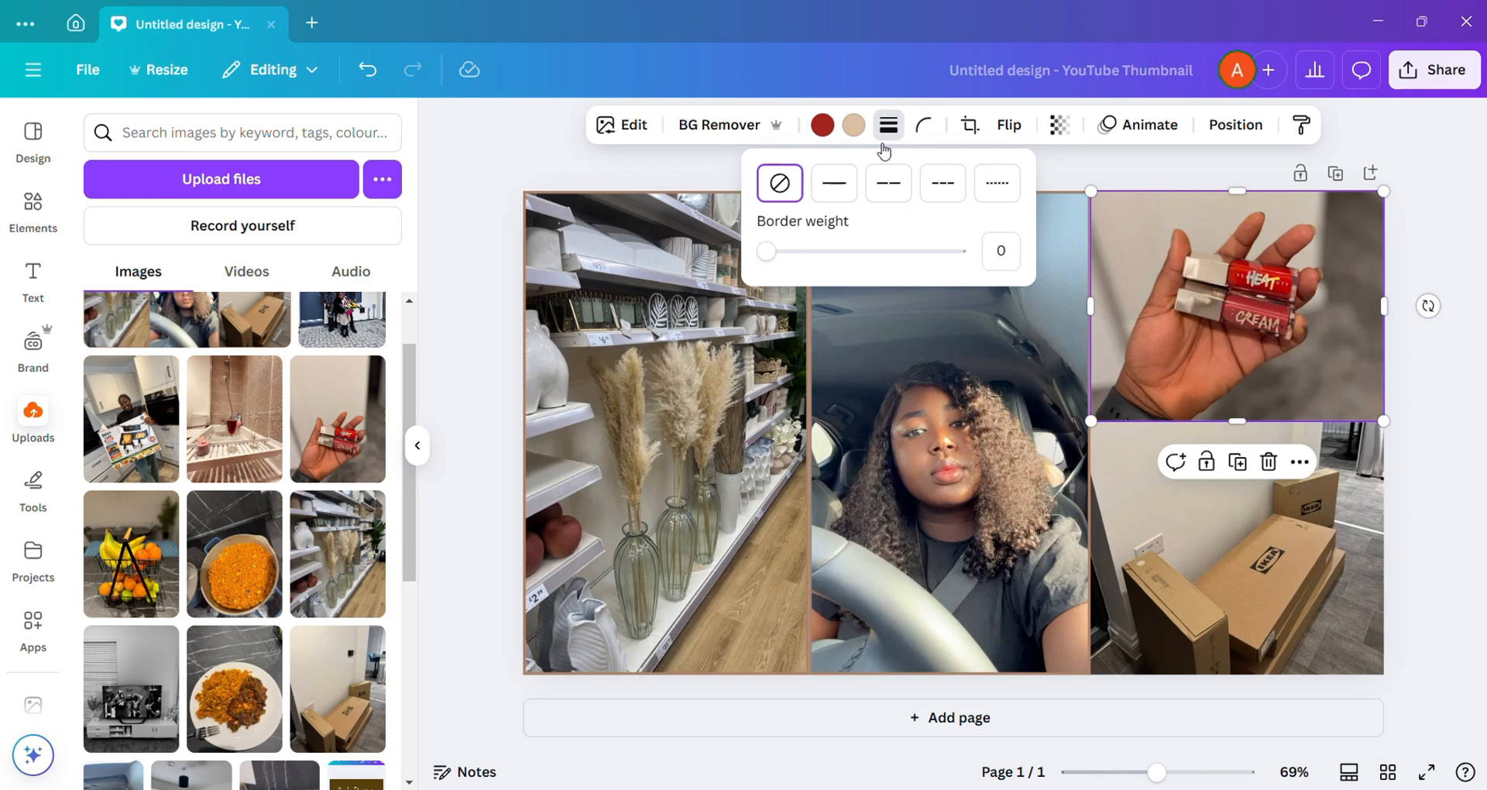
{"action": "left_click", "coordinate": [835, 183]}
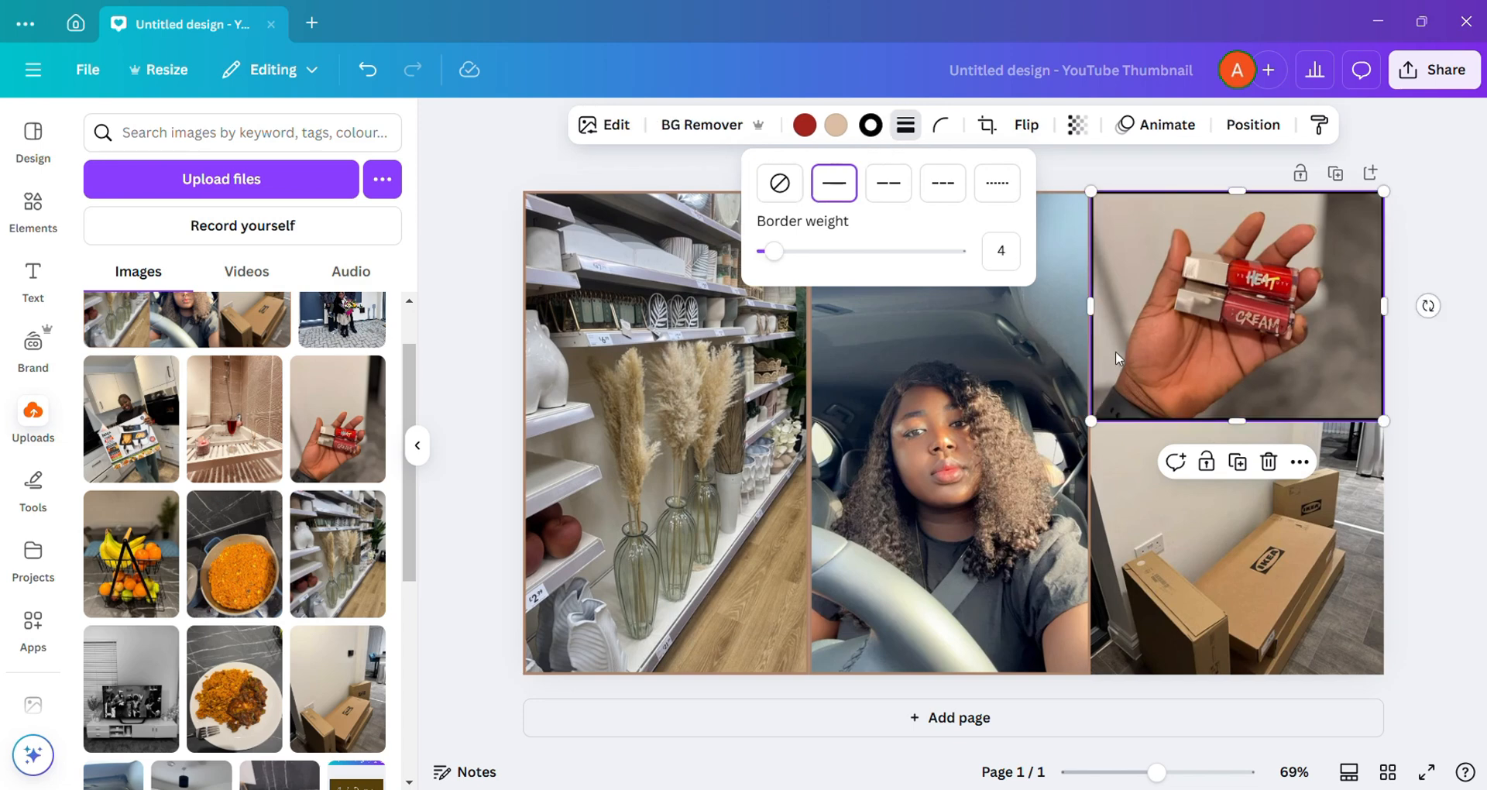
{"action": "left_click", "coordinate": [870, 126]}
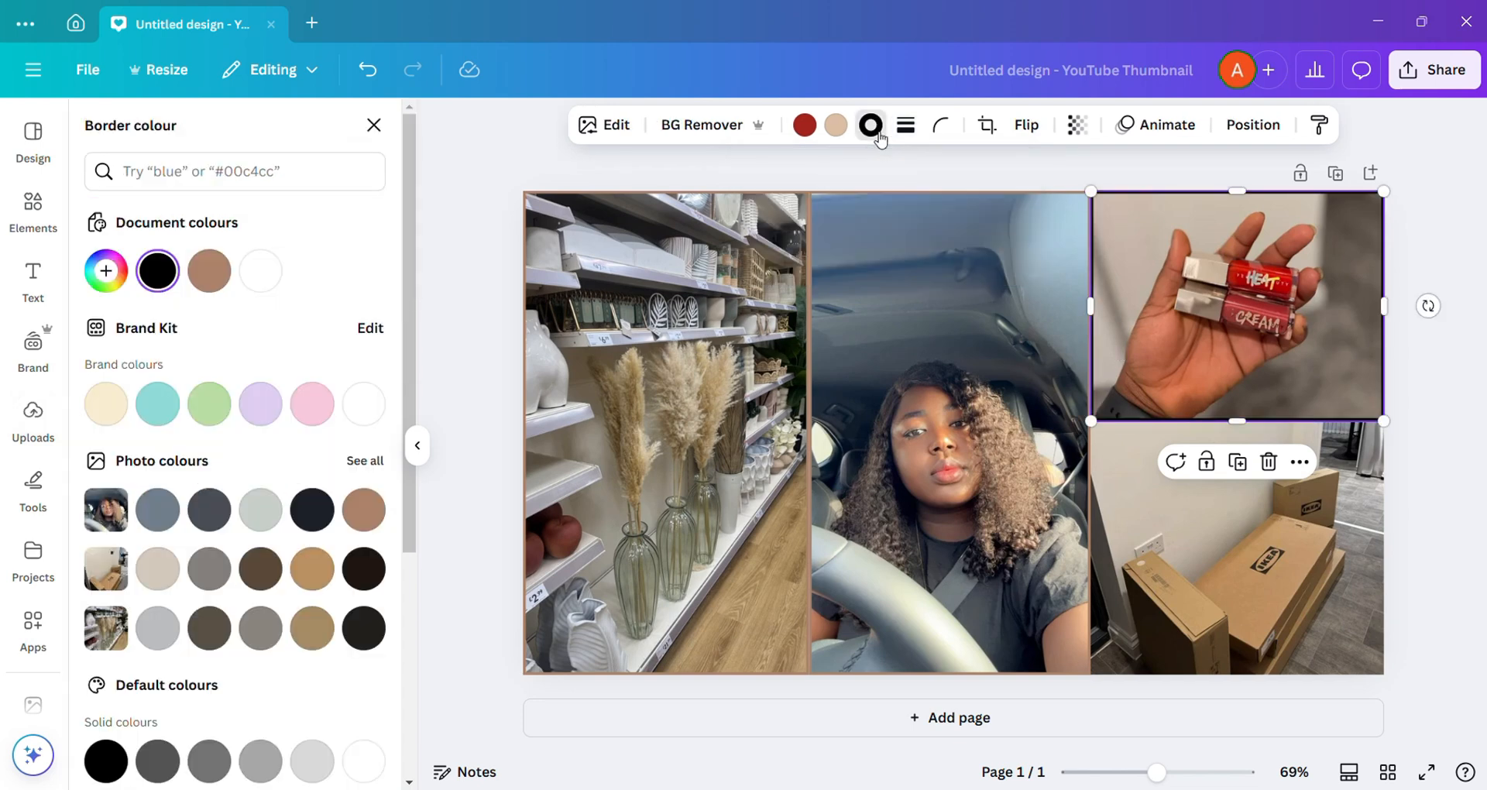
{"action": "left_click", "coordinate": [361, 510]}
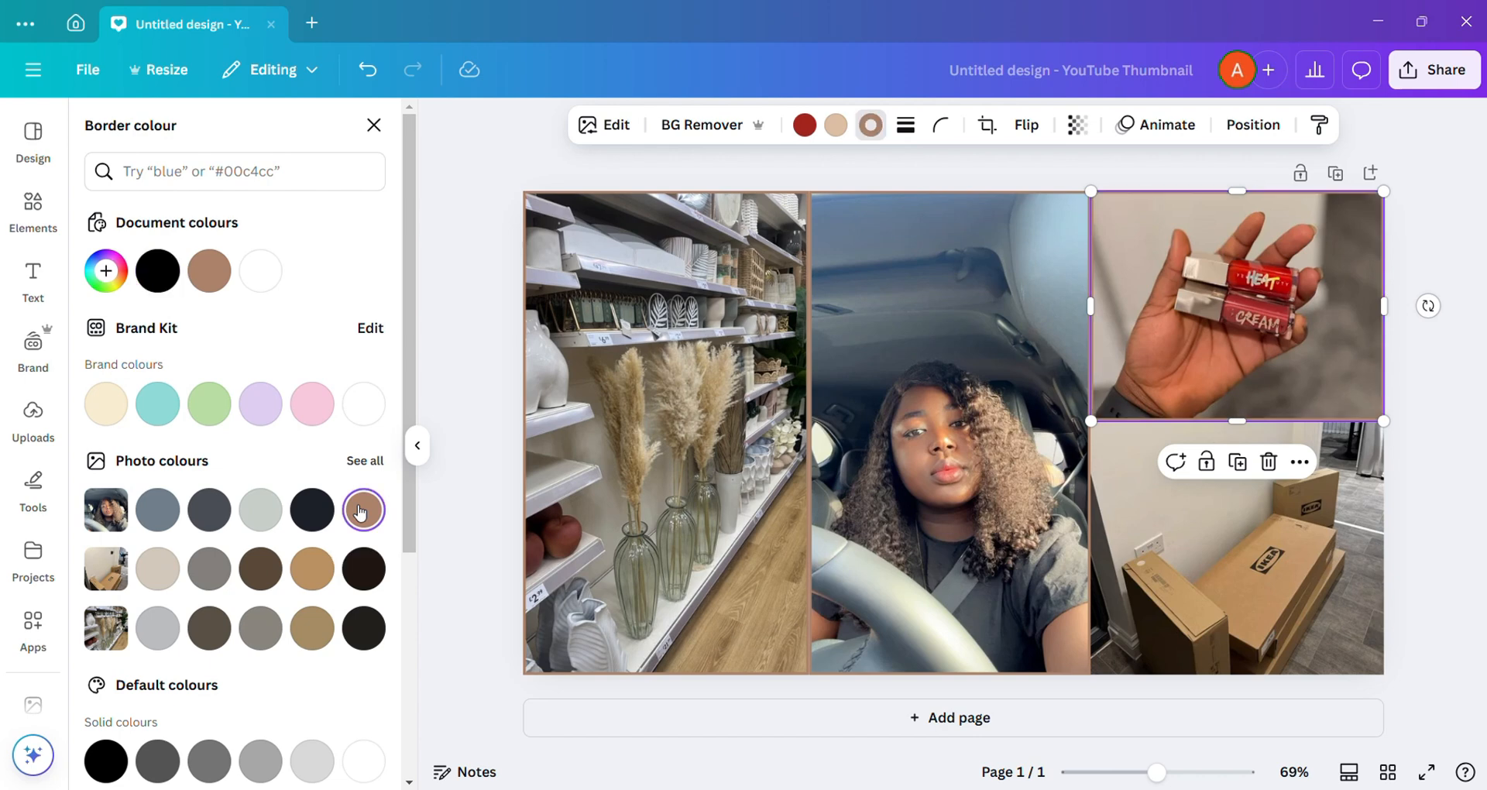
Step: Give the boxes photo a solid border of weight 4 in the selfie's brown photo colour
{"action": "left_click", "coordinate": [1246, 592]}
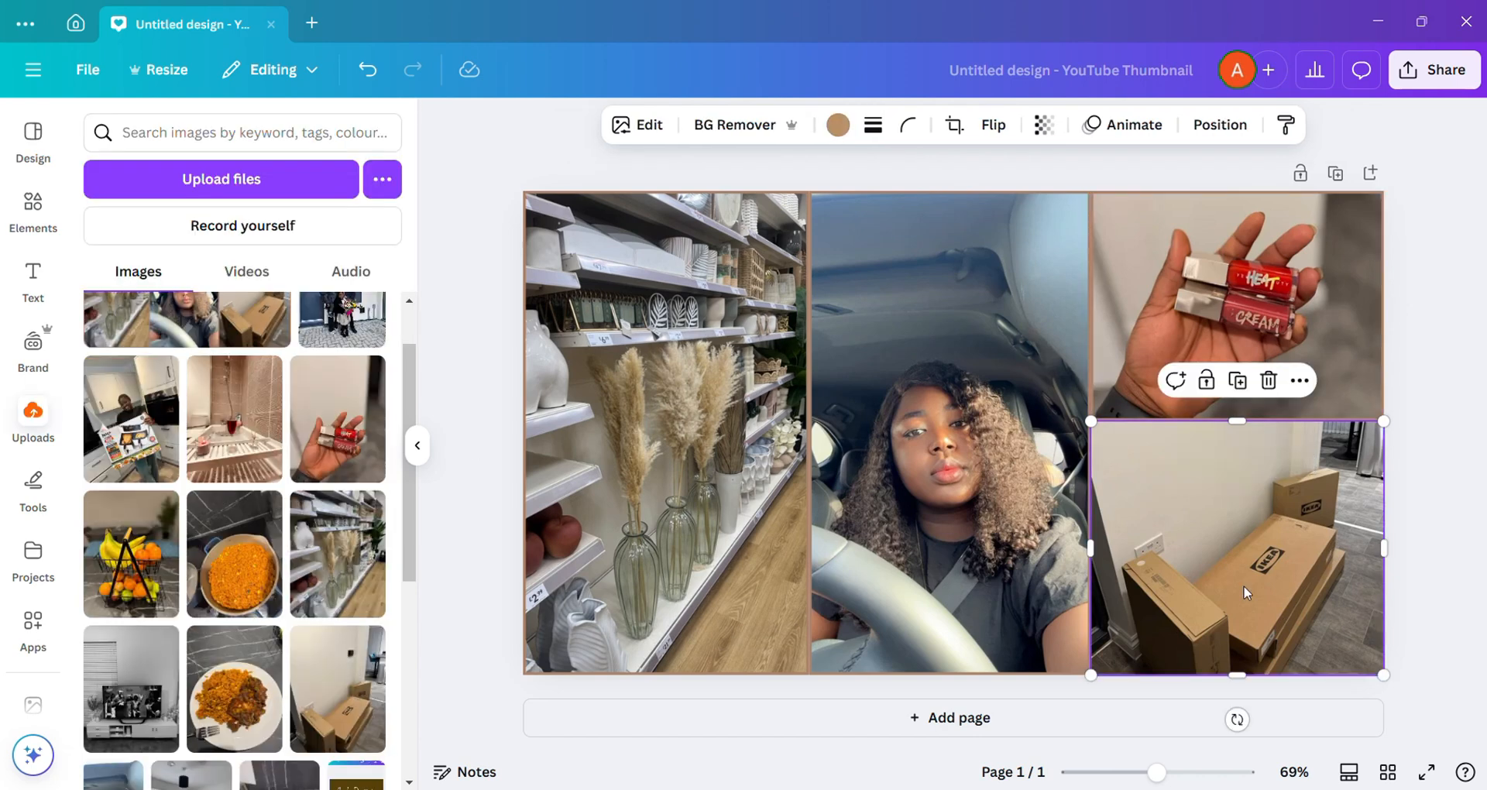
{"action": "left_click", "coordinate": [876, 128]}
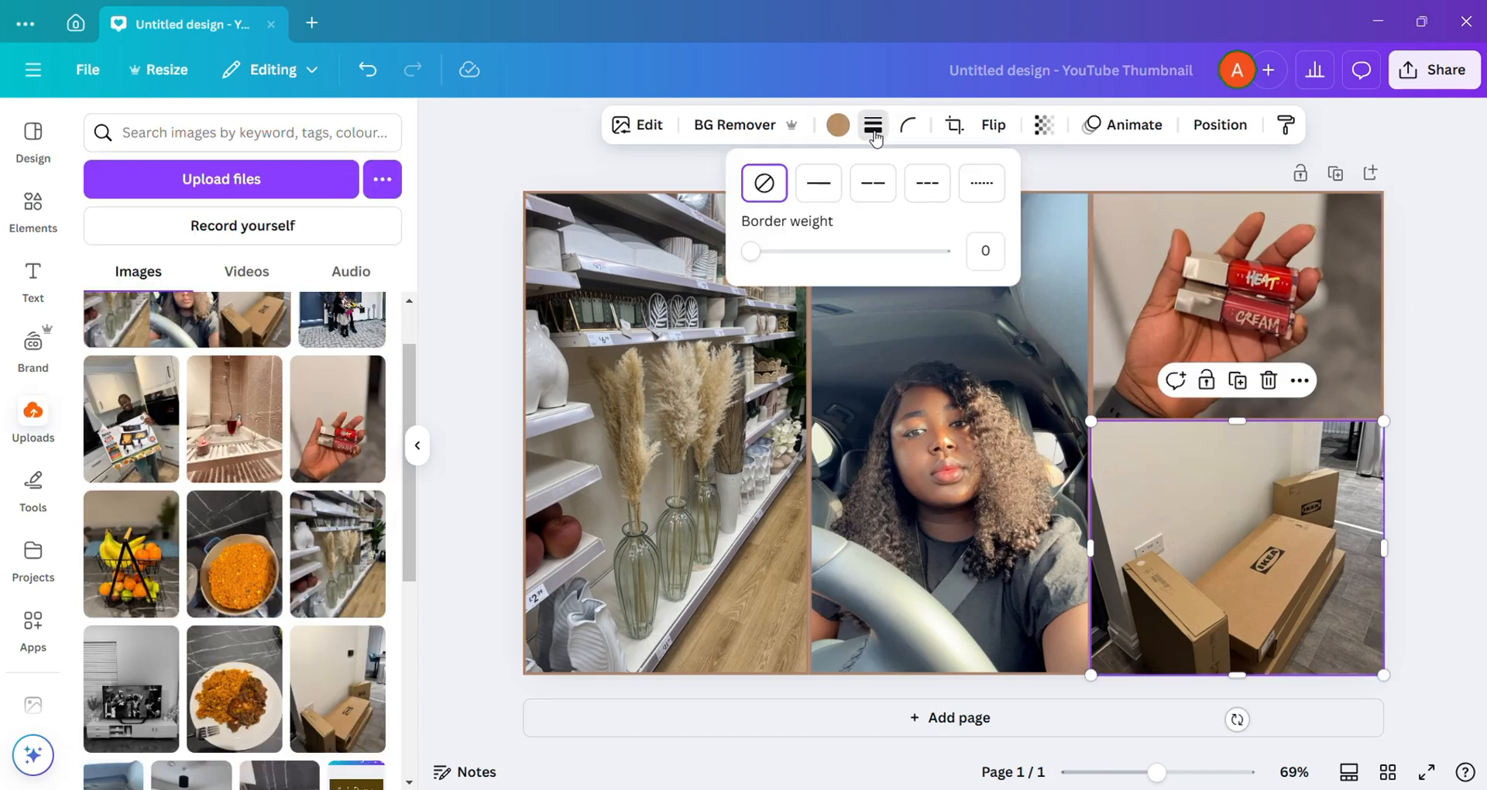
{"action": "left_click", "coordinate": [818, 185]}
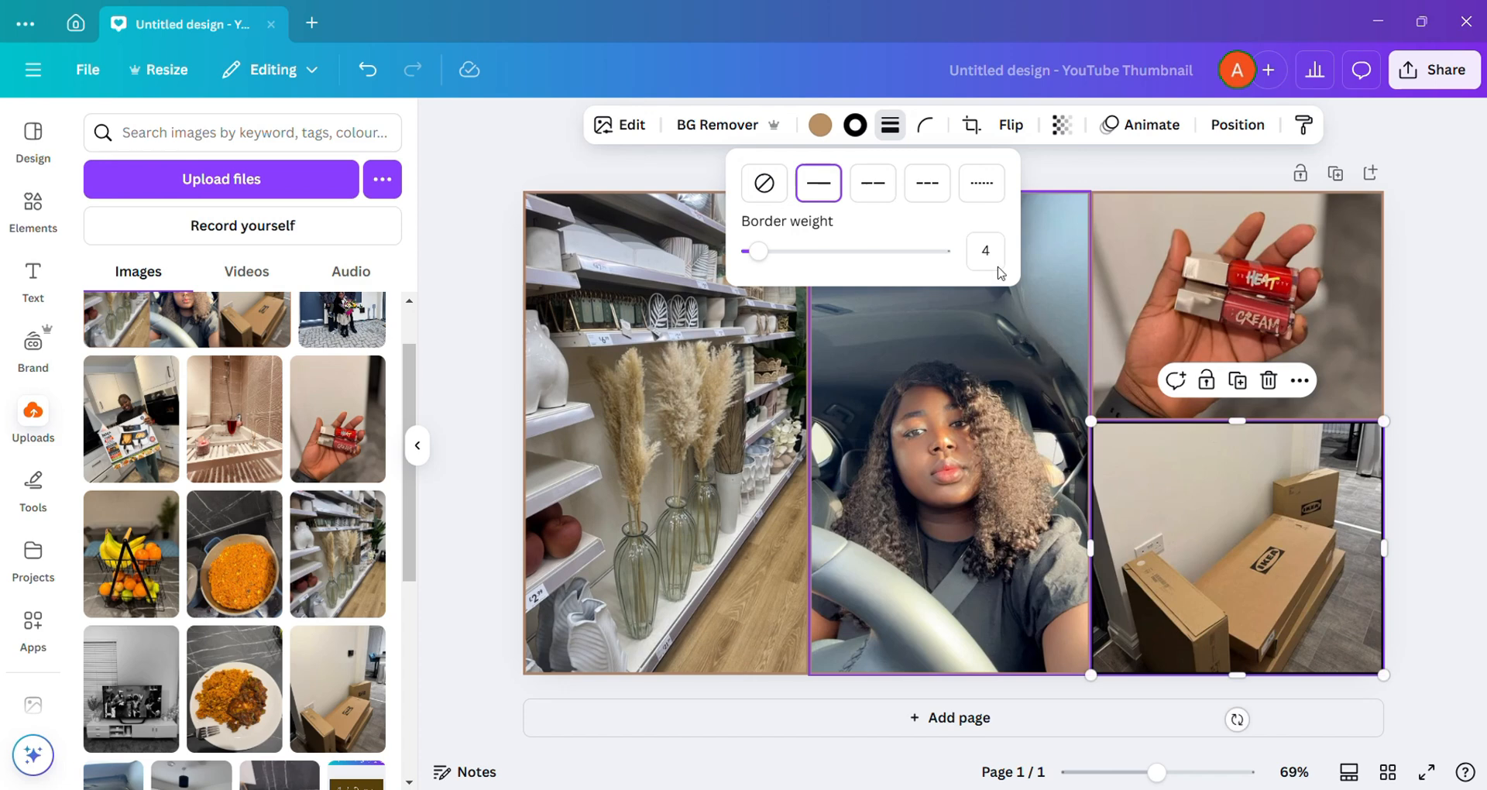
{"action": "left_click", "coordinate": [856, 125]}
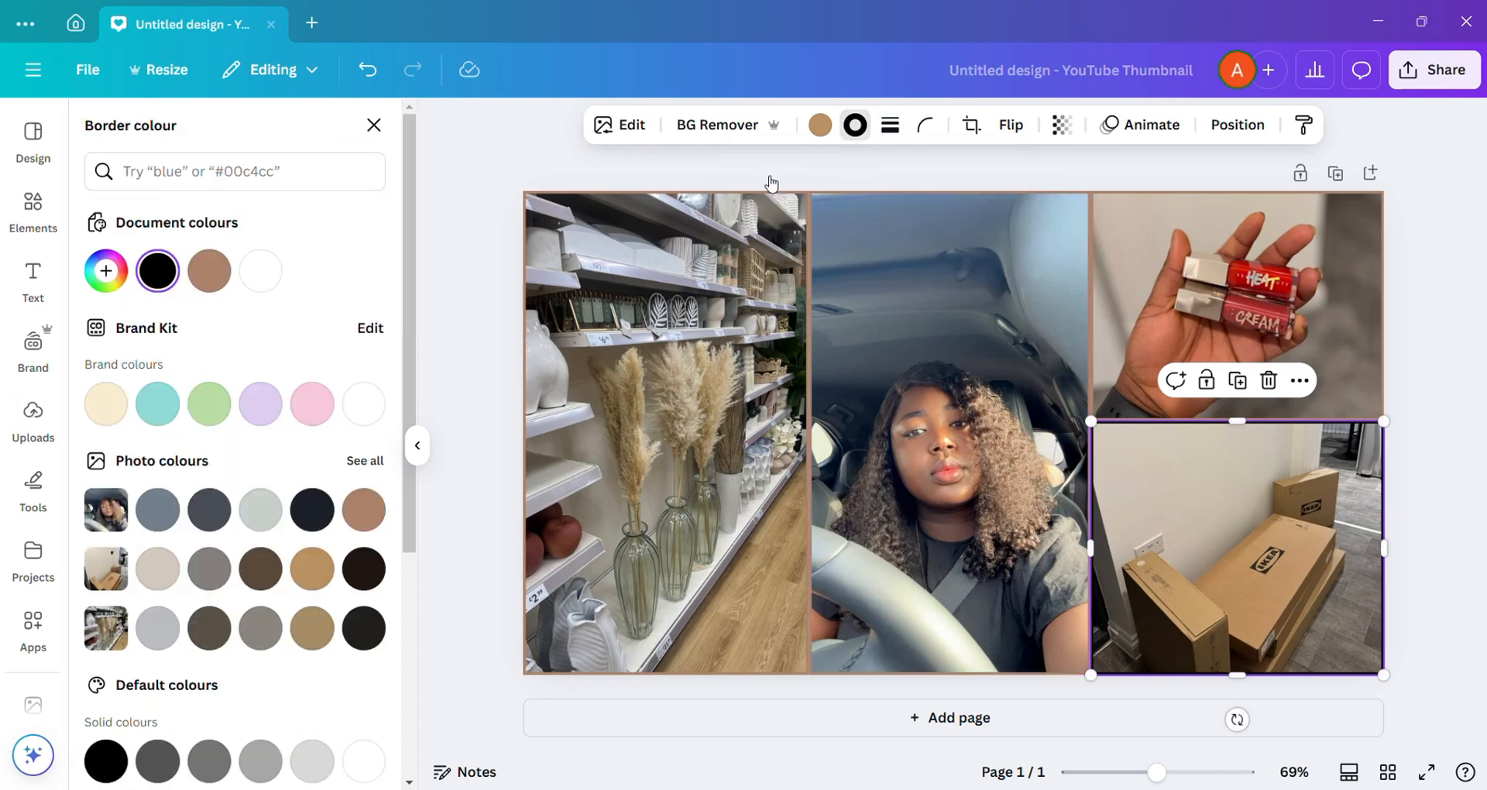
{"action": "left_click", "coordinate": [363, 509]}
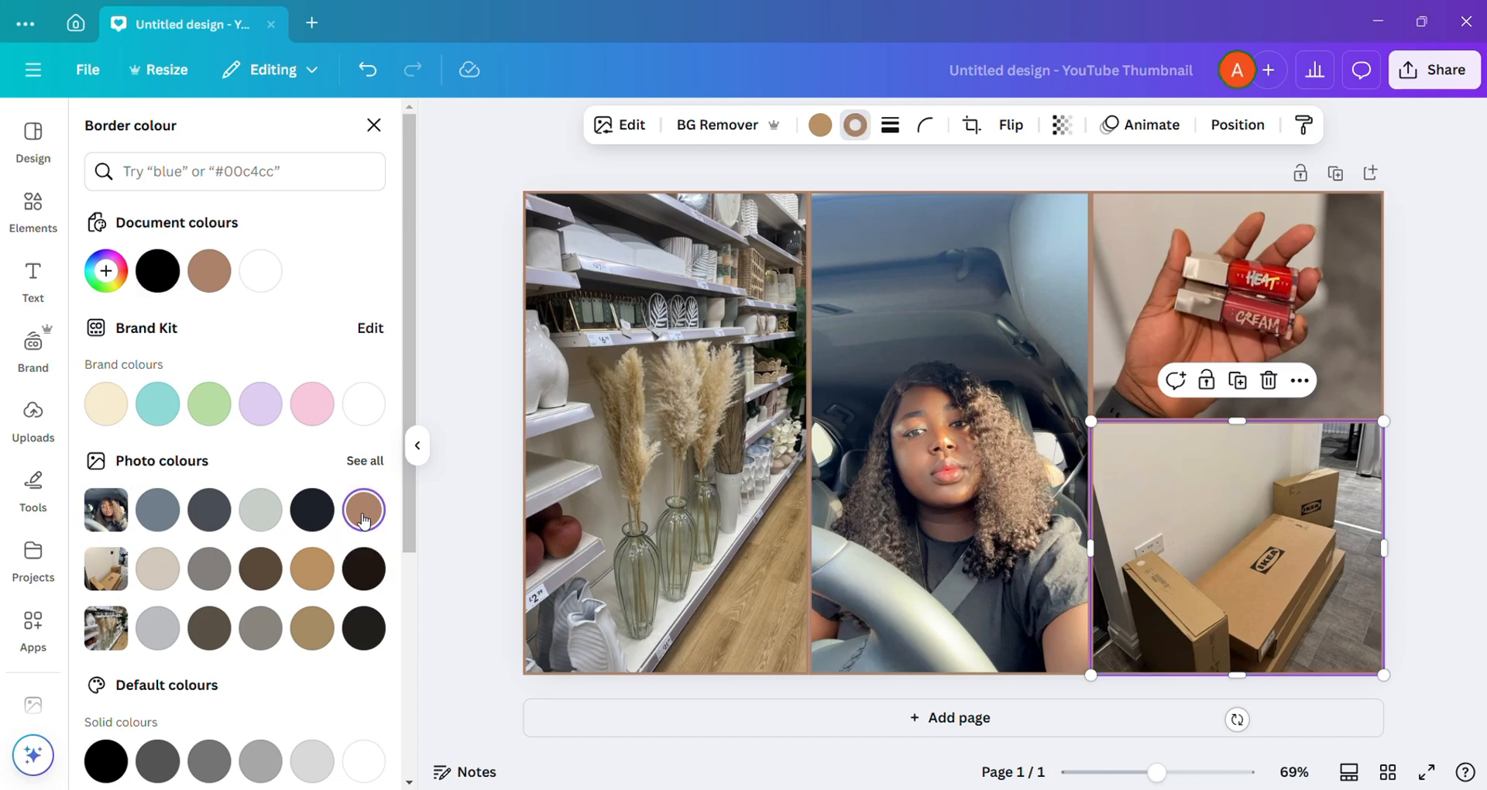
Step: Add a text box reading "Decor shopping" at font size 14
{"action": "left_click", "coordinate": [966, 482]}
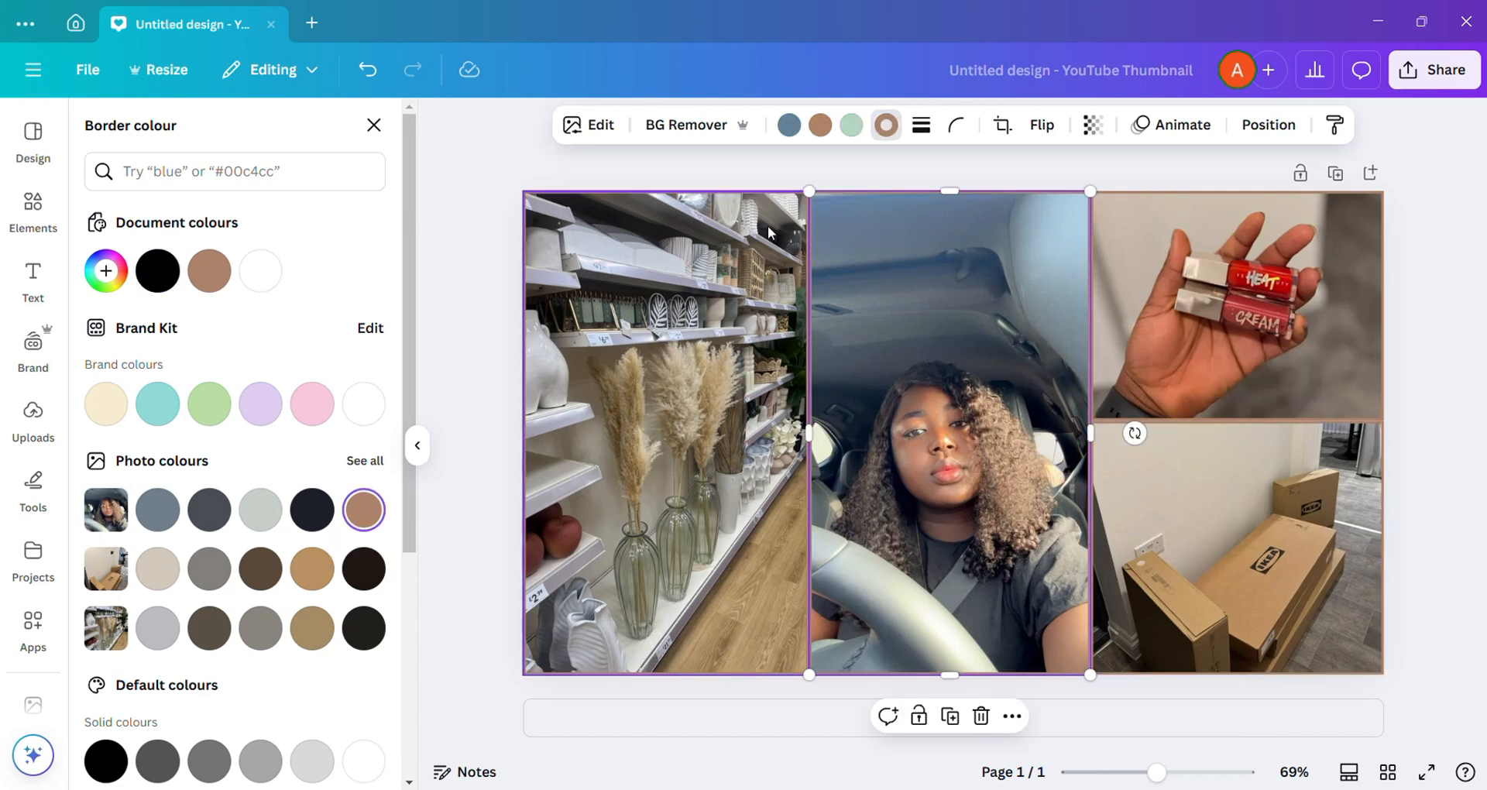
{"action": "left_click", "coordinate": [32, 418]}
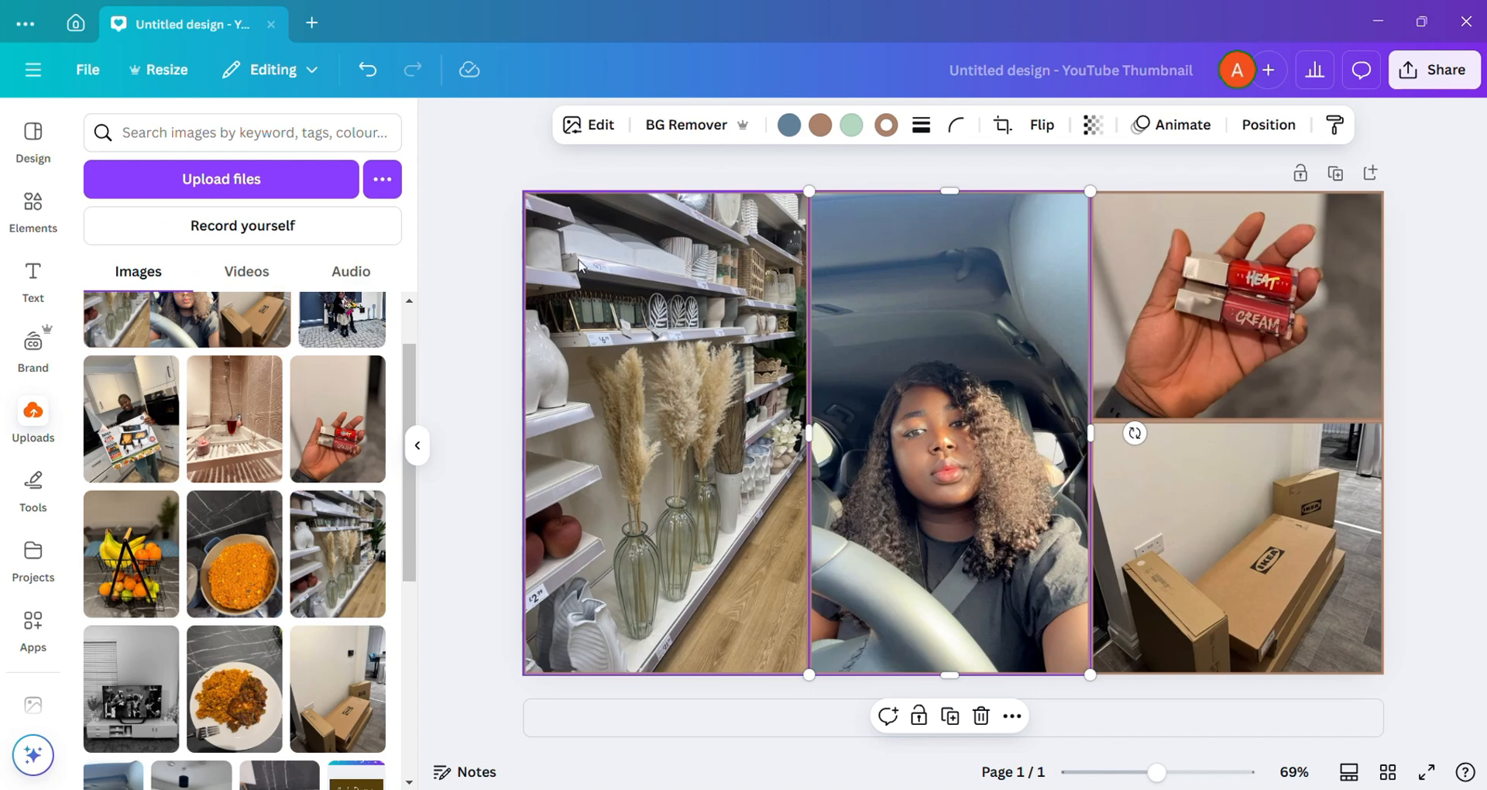
{"action": "left_click", "coordinate": [42, 285]}
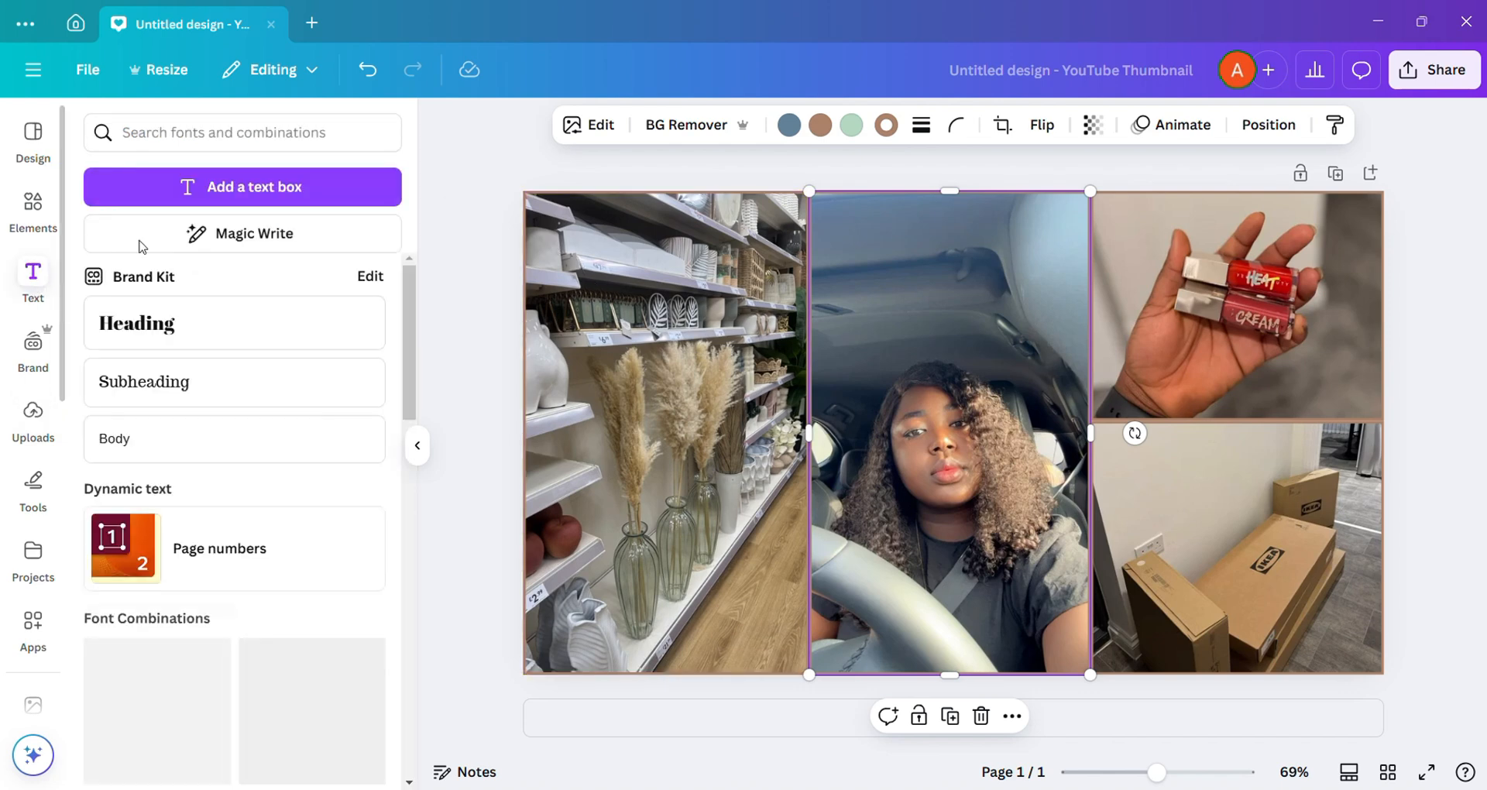
{"action": "left_click", "coordinate": [731, 615]}
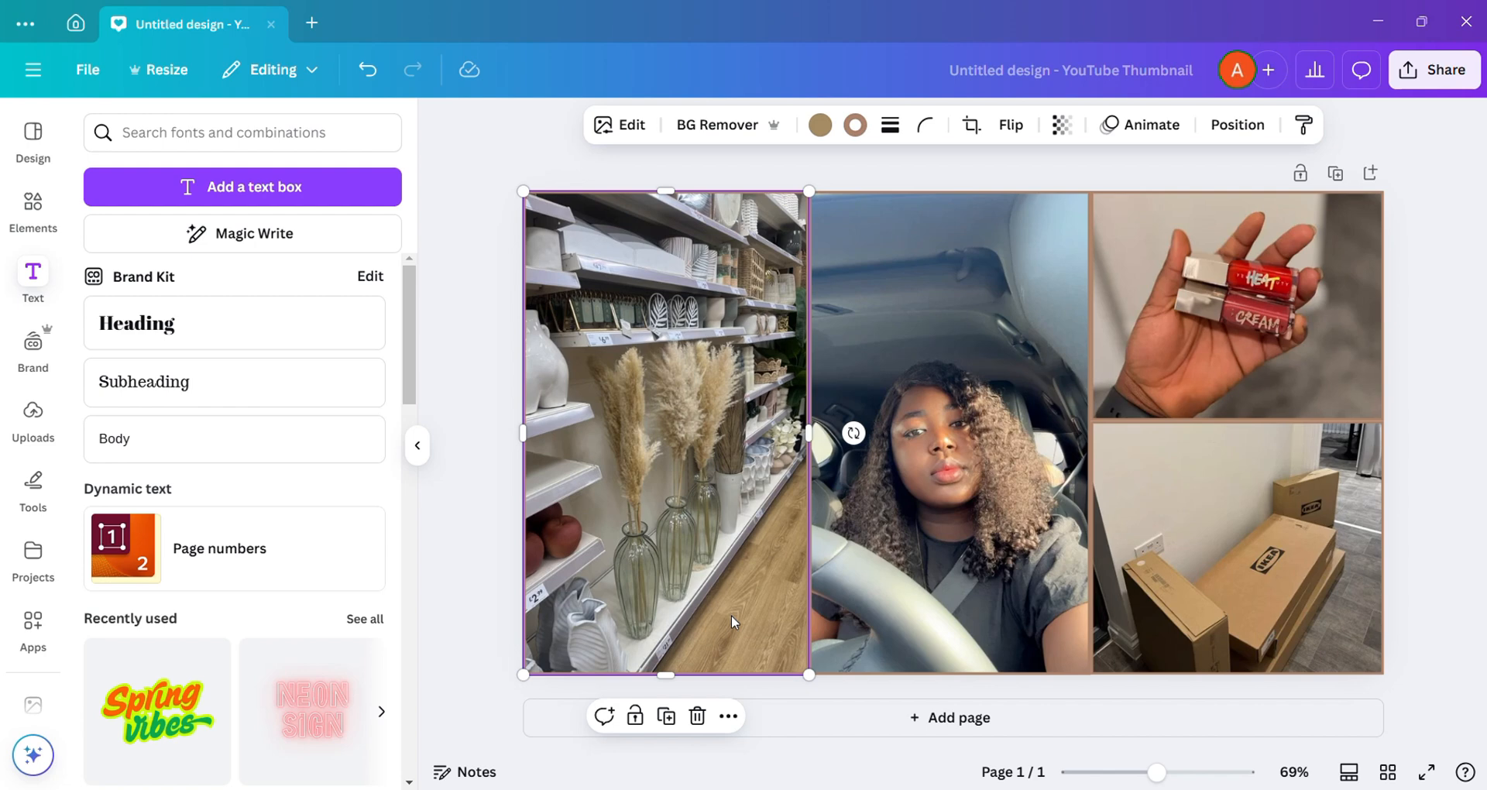
{"action": "left_click", "coordinate": [277, 188]}
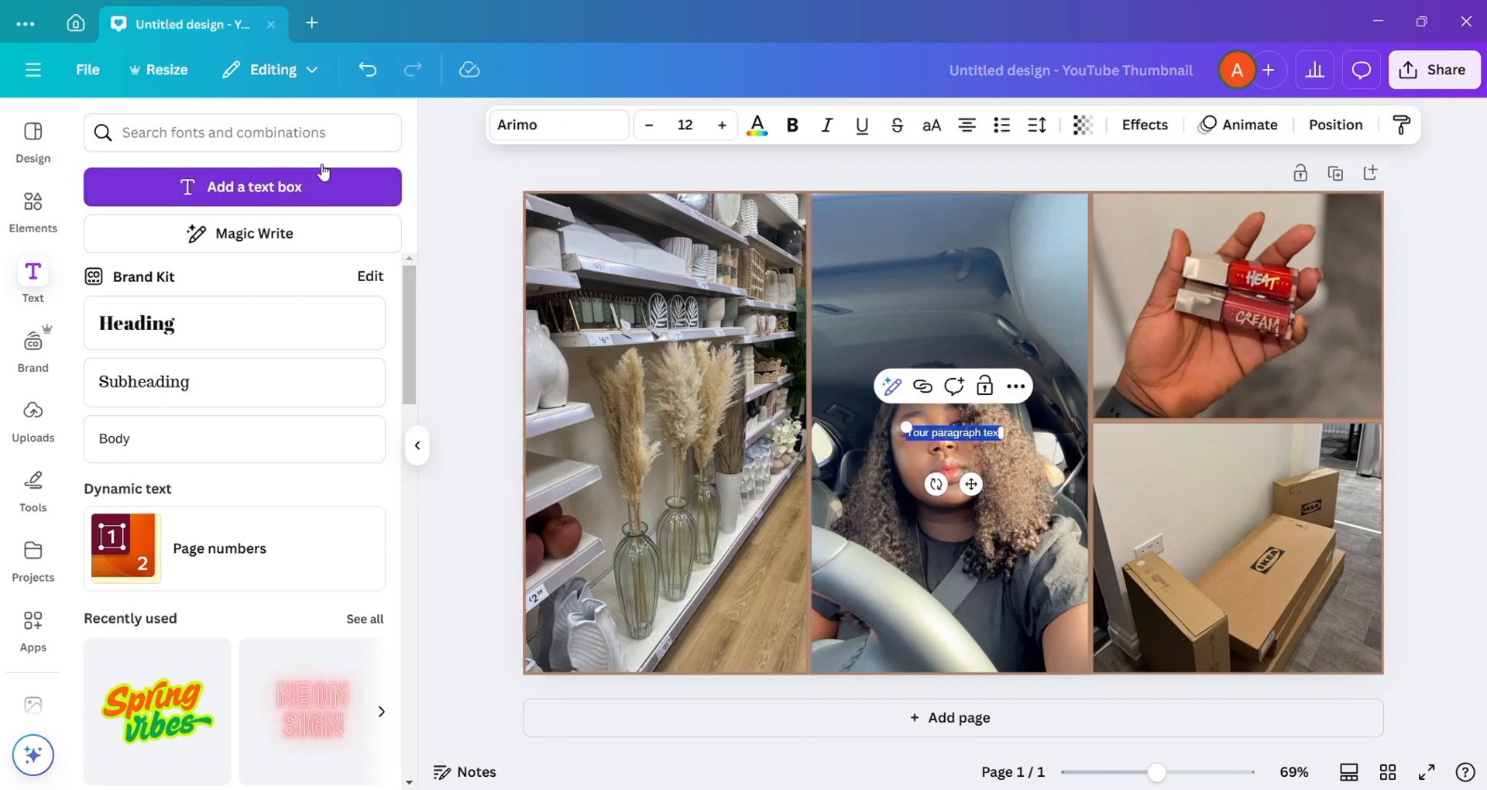
{"action": "left_click", "coordinate": [723, 125]}
{"action": "left_click", "coordinate": [724, 125]}
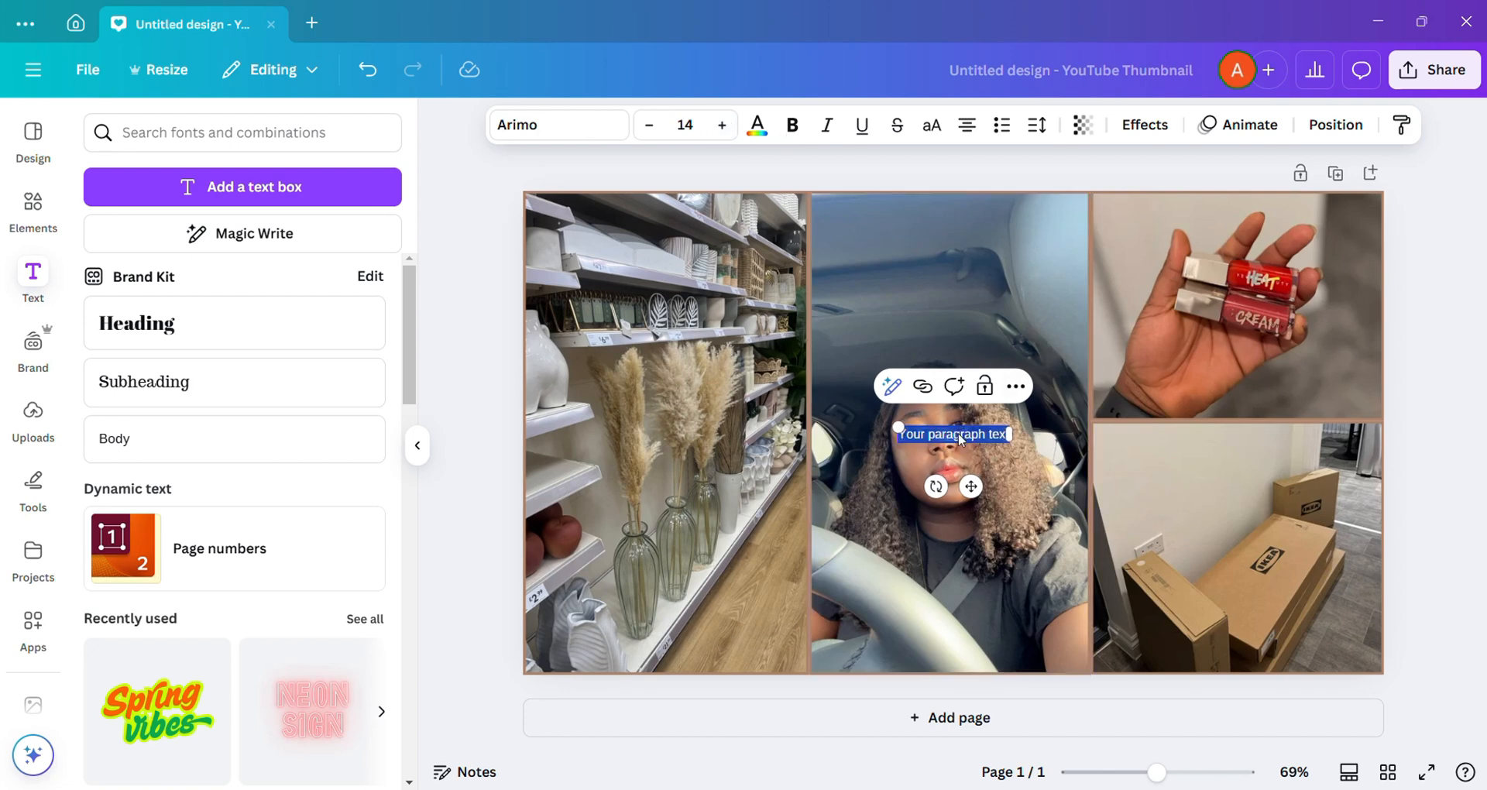
{"action": "type", "text": "Decor"}
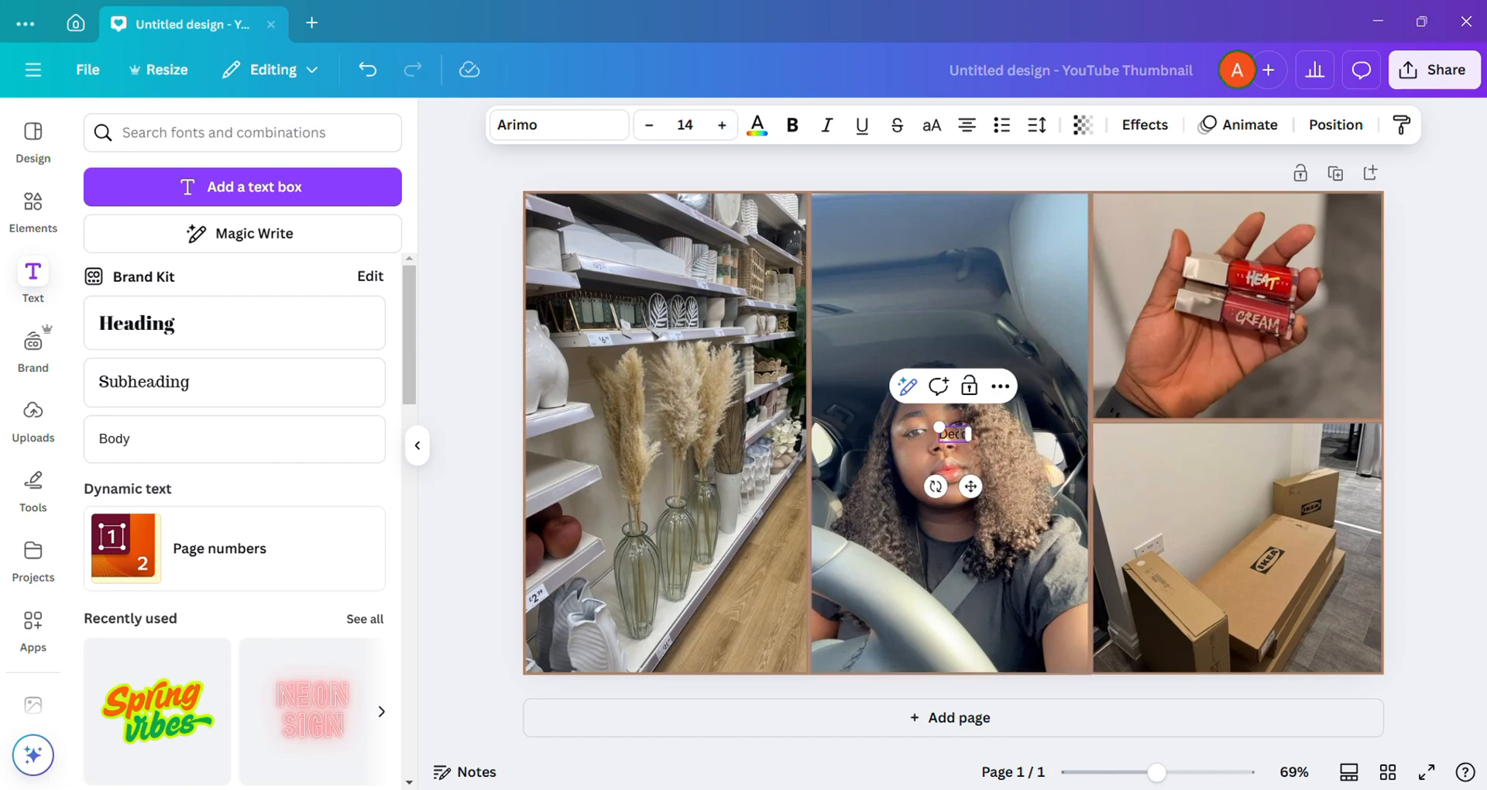
{"action": "type", "text": " shopping"}
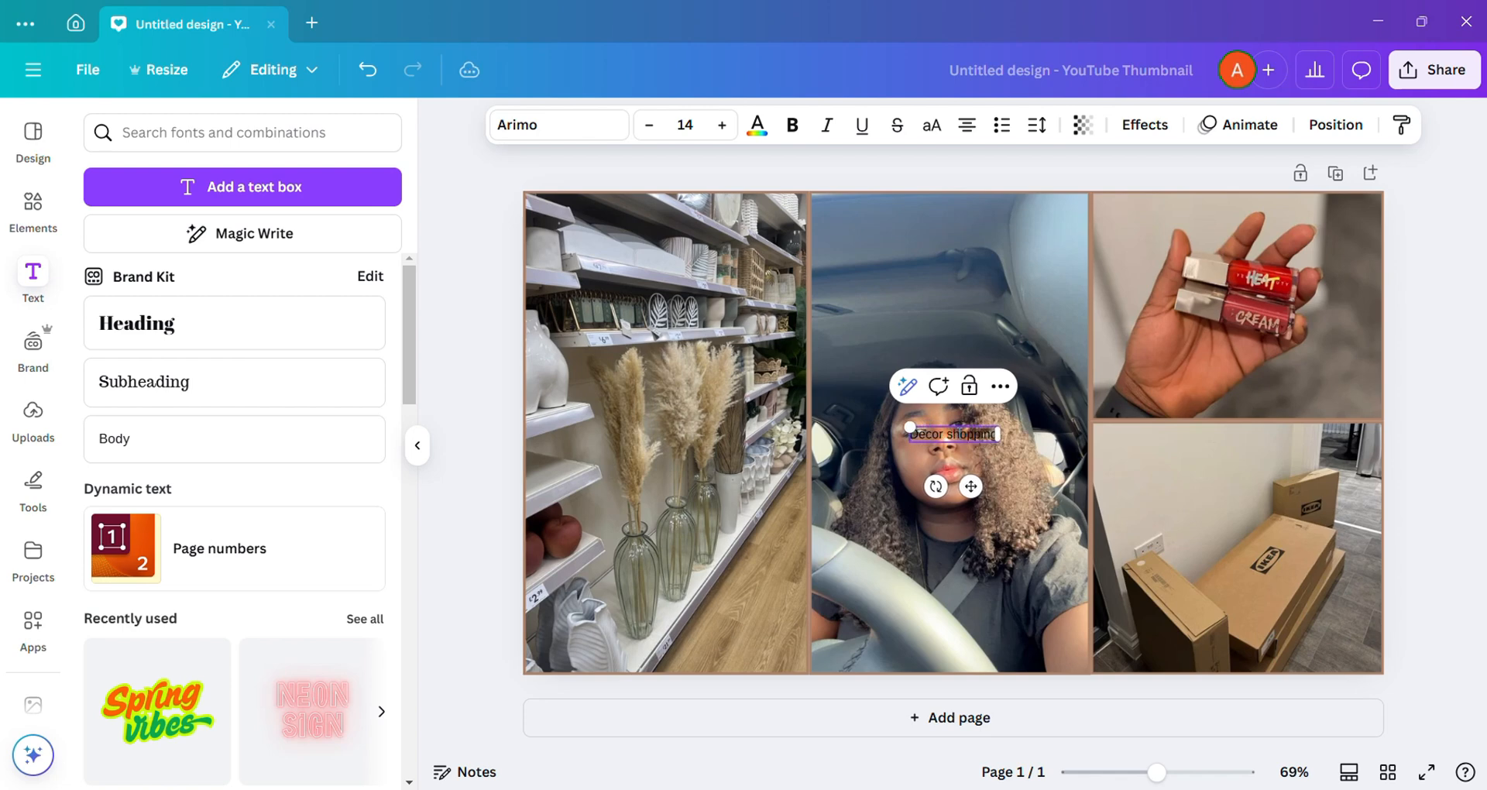
Step: Try Core Narae Pro, Poppins and Buffalo on the "Decor shopping" text, and settle on Glacial Indifference as its font
{"action": "left_click", "coordinate": [606, 133]}
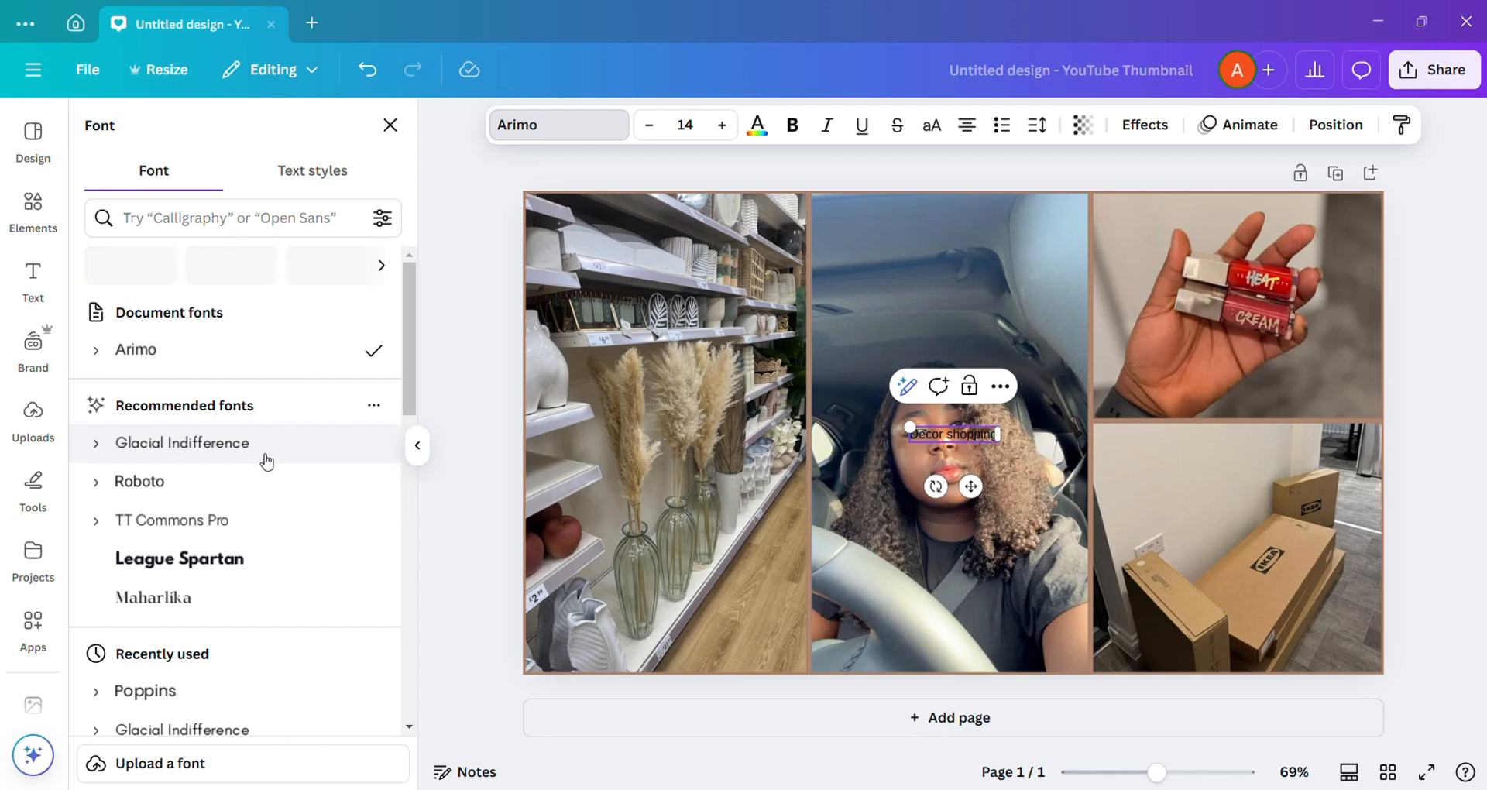
{"action": "left_click", "coordinate": [266, 463]}
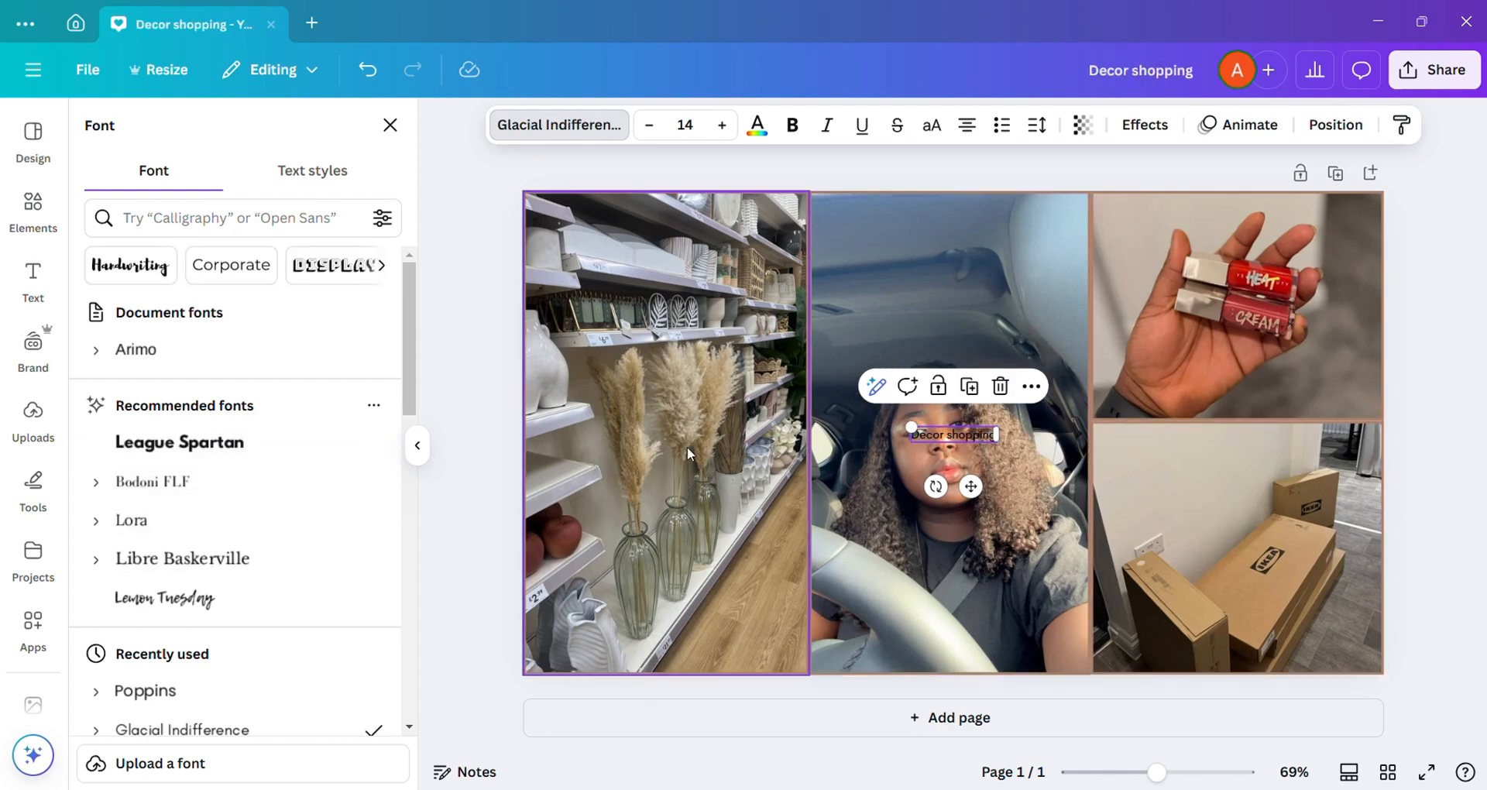
{"action": "scroll", "coordinate": [232, 624], "scroll_direction": "down", "scroll_amount": 4}
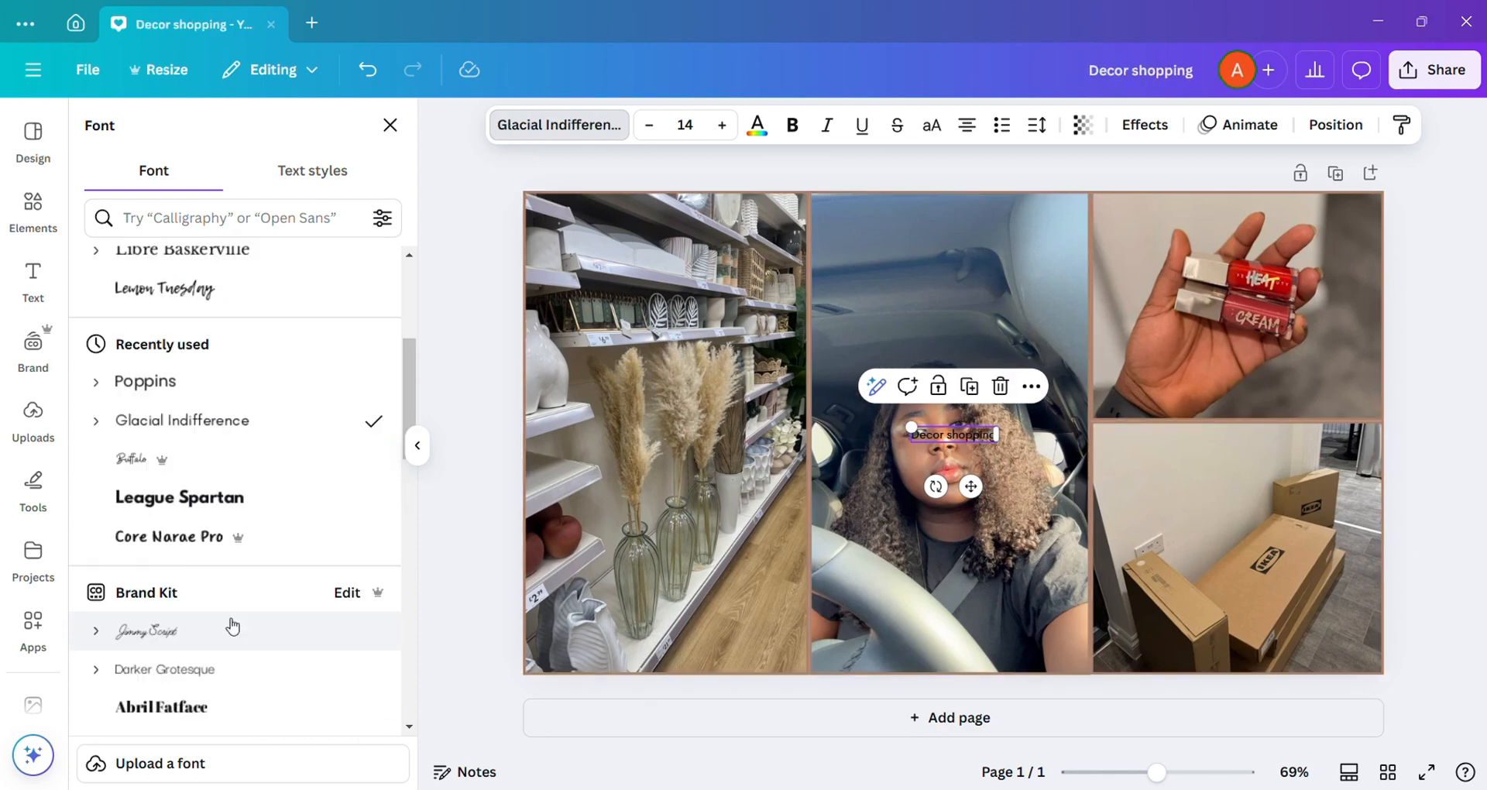
{"action": "left_click", "coordinate": [253, 538]}
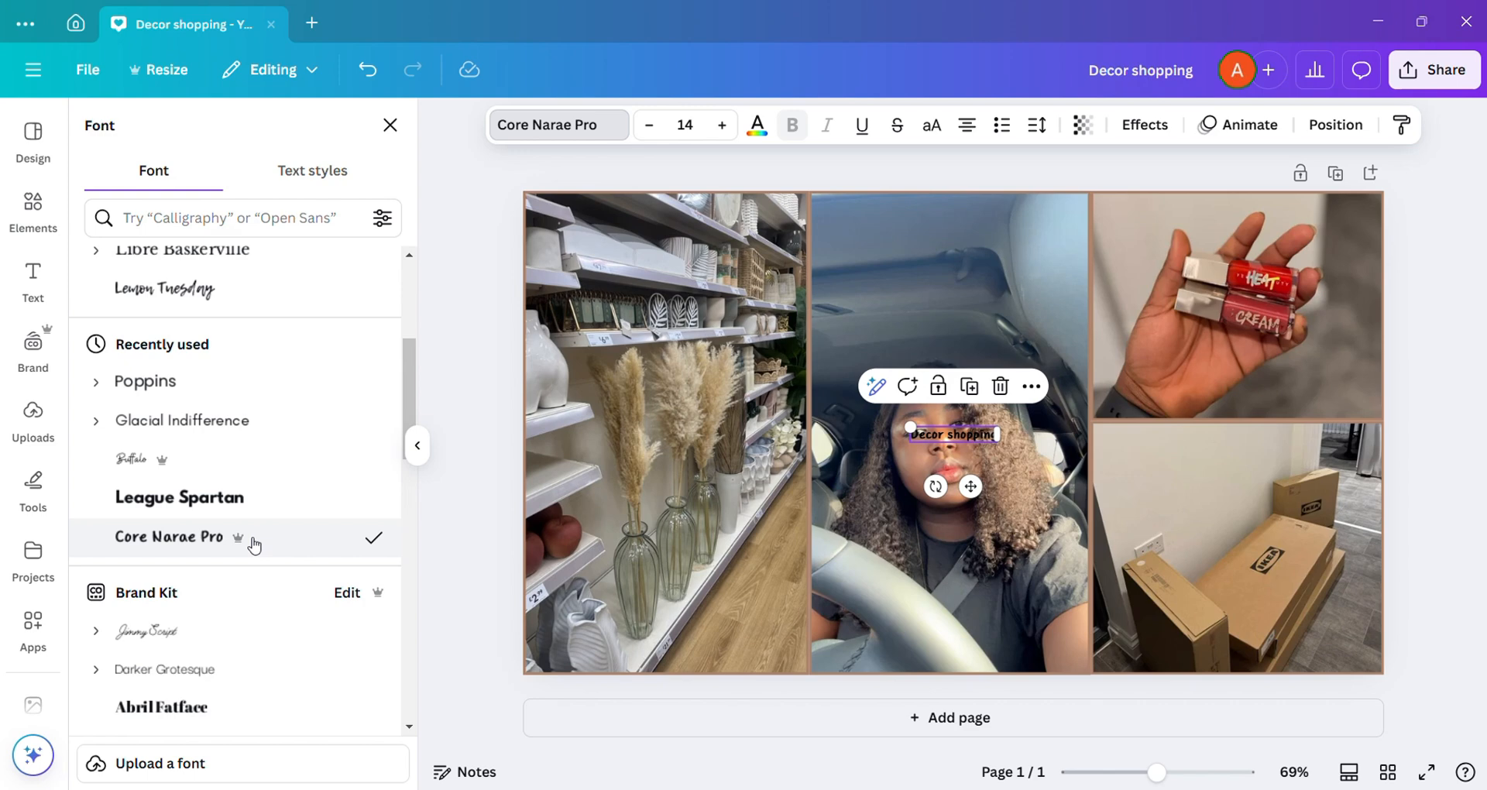
{"action": "left_click", "coordinate": [247, 386]}
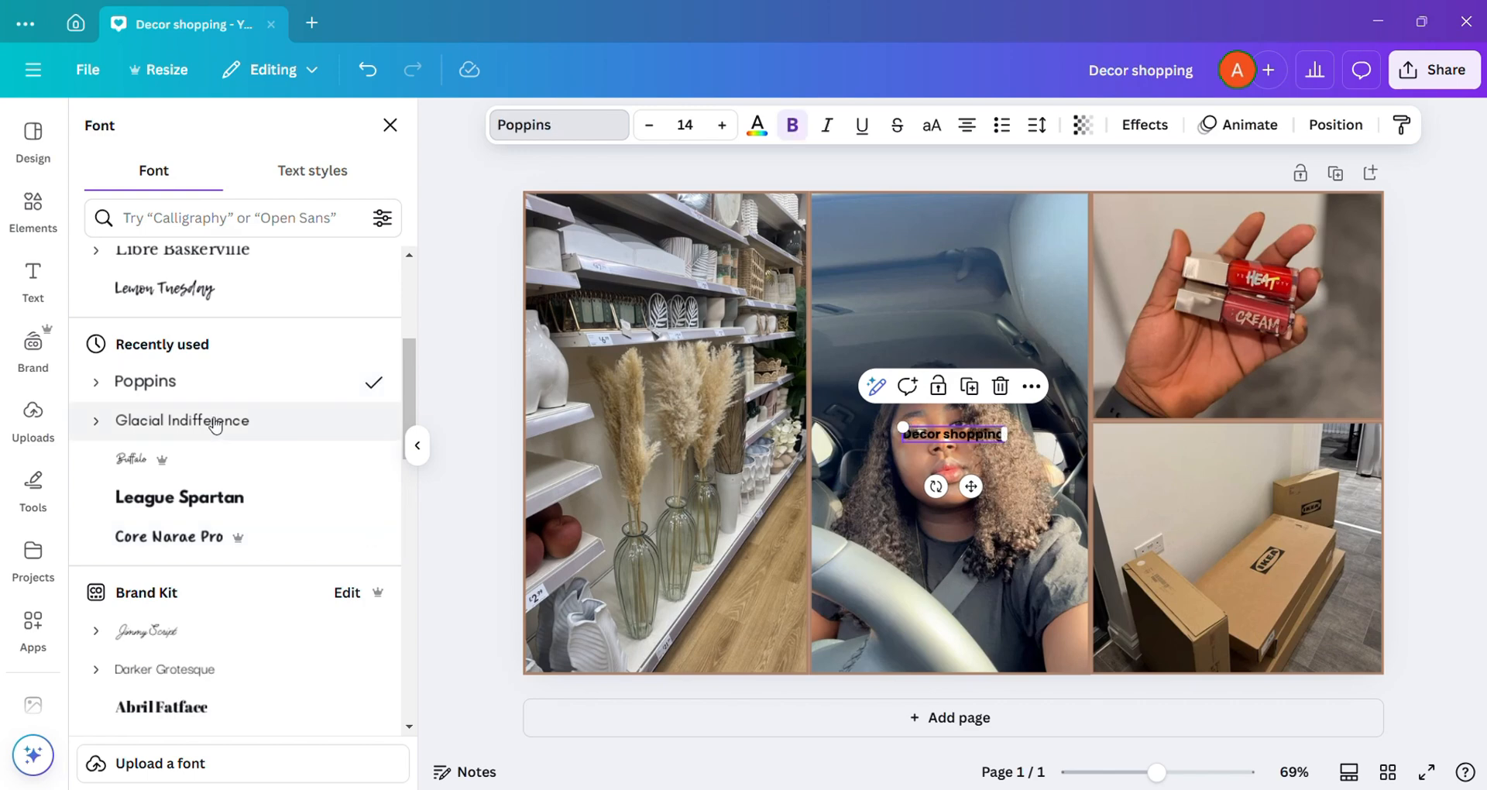
{"action": "left_click", "coordinate": [186, 480]}
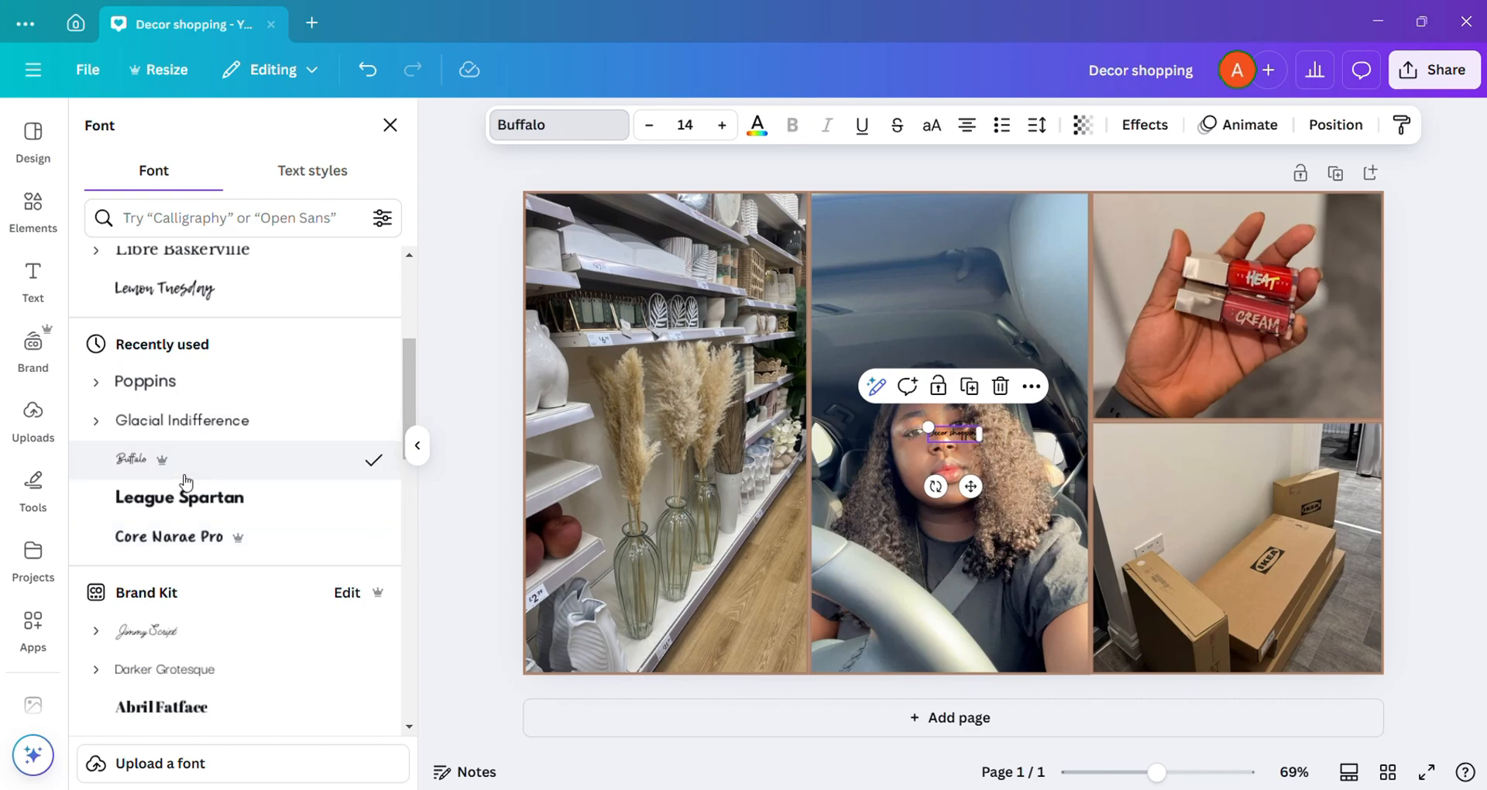
{"action": "scroll", "coordinate": [209, 484], "scroll_direction": "up", "scroll_amount": 3}
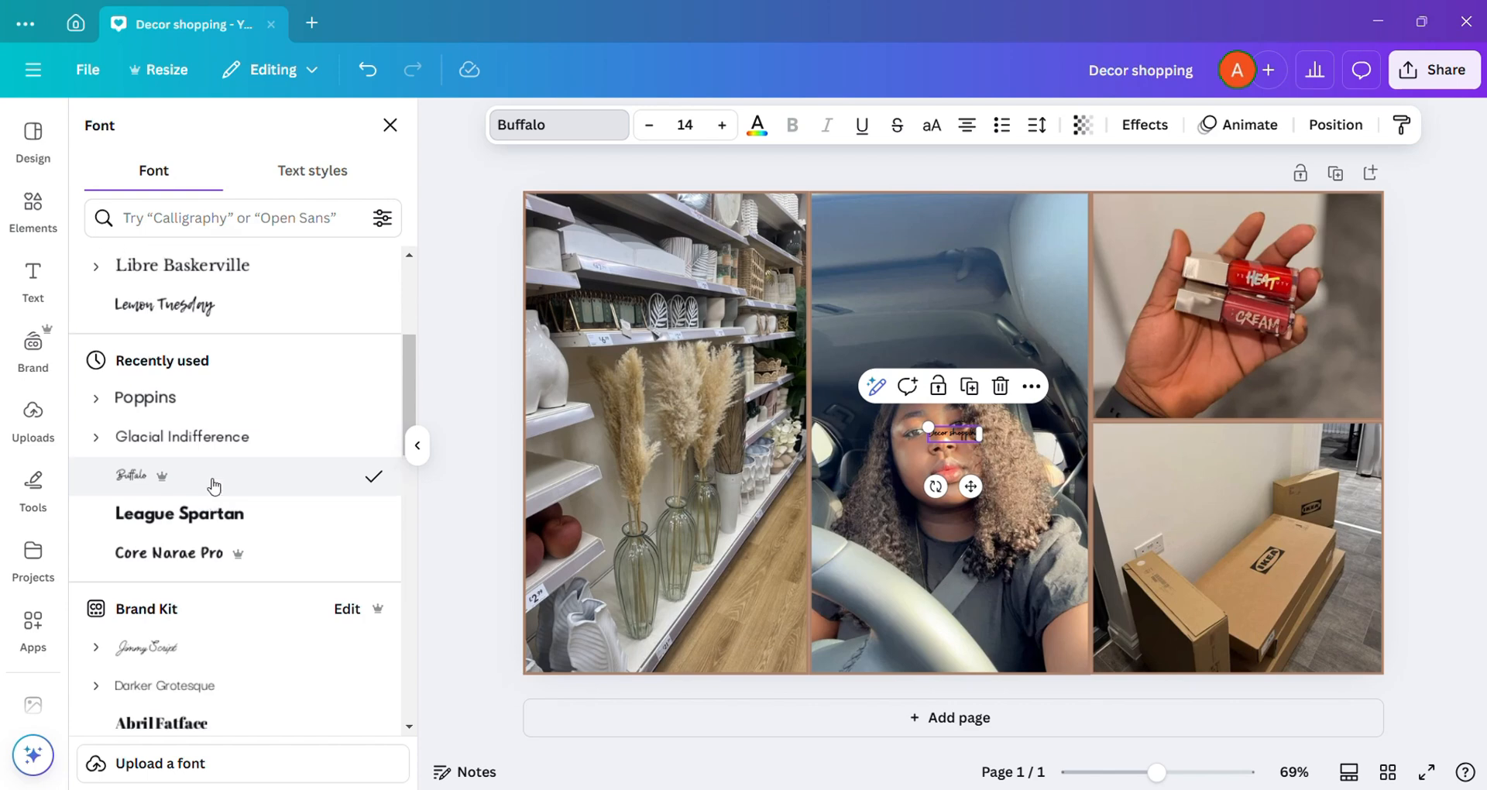
{"action": "scroll", "coordinate": [214, 486], "scroll_direction": "up", "scroll_amount": 2}
{"action": "scroll", "coordinate": [214, 486], "scroll_direction": "down", "scroll_amount": 5}
{"action": "left_click", "coordinate": [310, 459]}
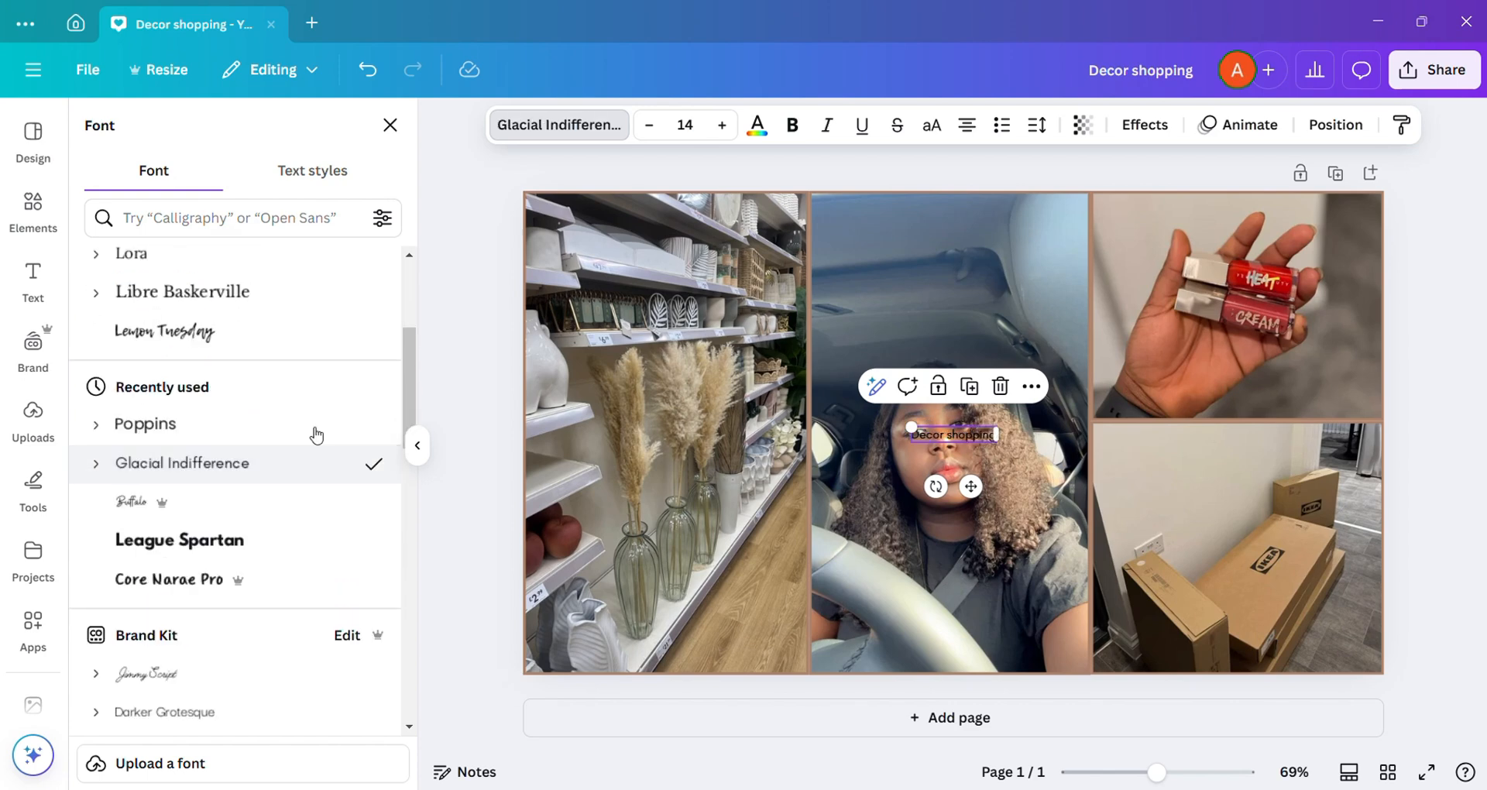
Step: Colour the "Decor shopping" text white without bold and set its font size to 15
{"action": "left_click", "coordinate": [757, 124]}
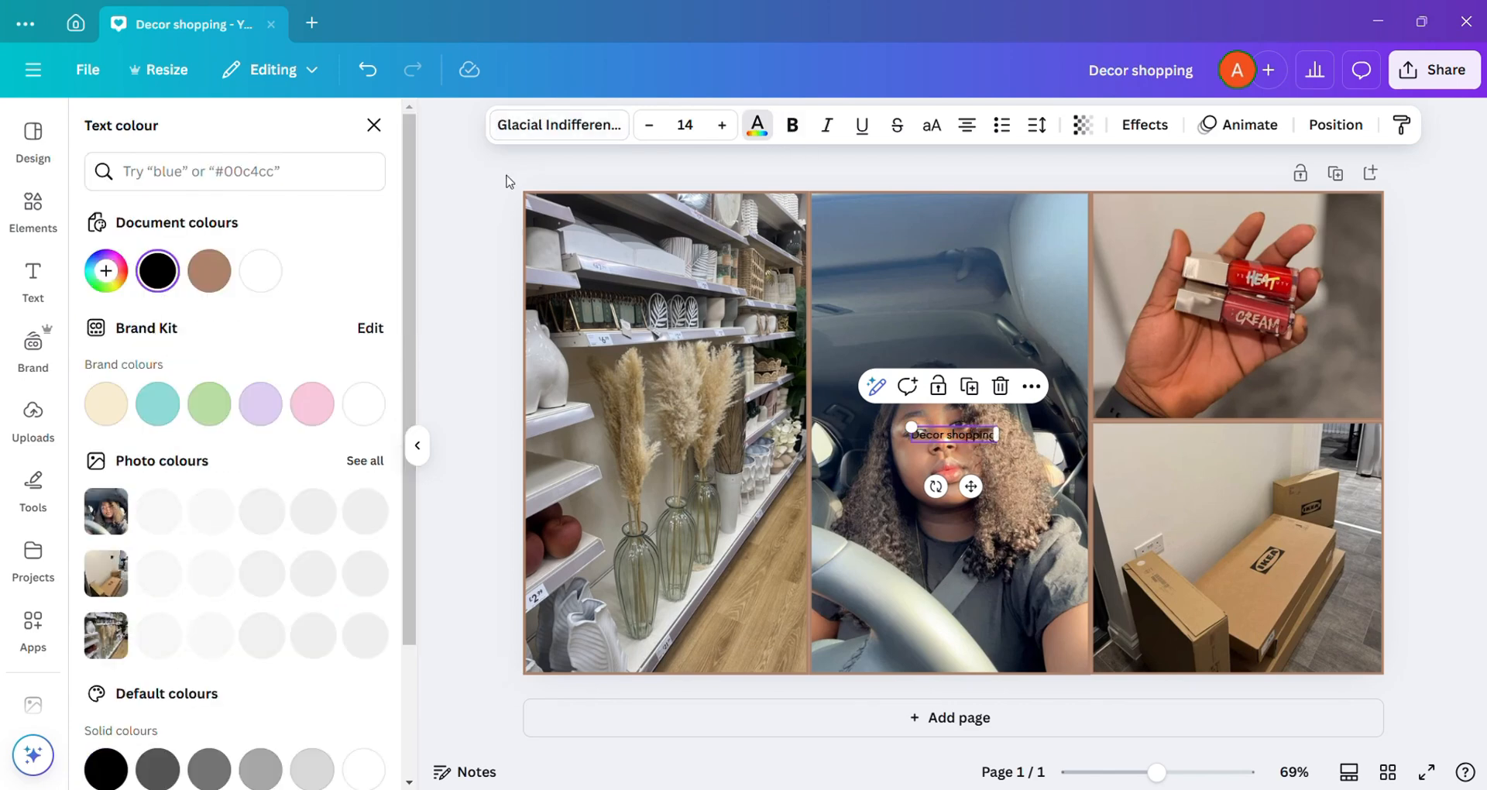
{"action": "left_click", "coordinate": [260, 270]}
{"action": "left_click", "coordinate": [792, 126]}
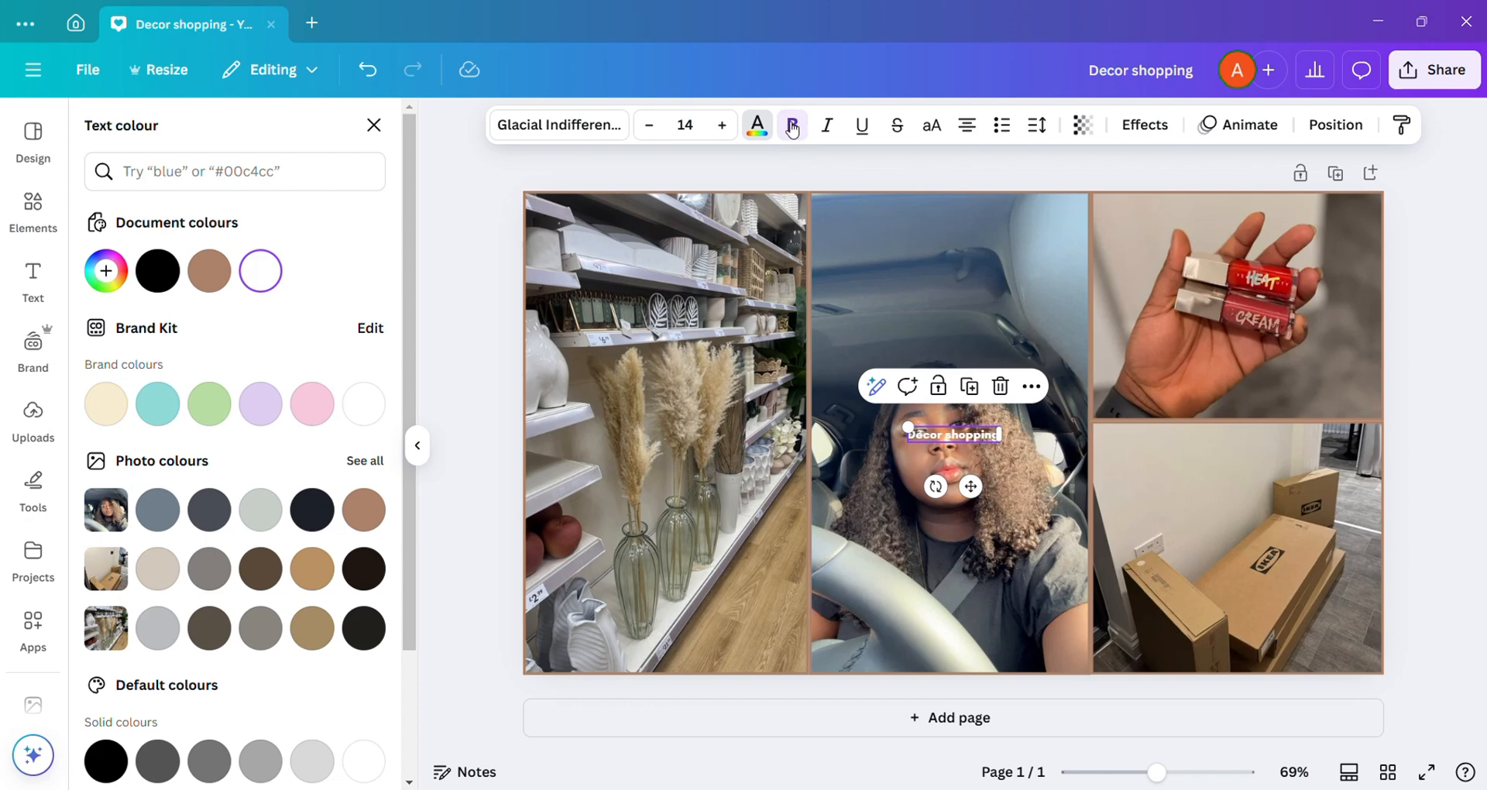
{"action": "left_click", "coordinate": [792, 125]}
{"action": "left_click", "coordinate": [722, 125]}
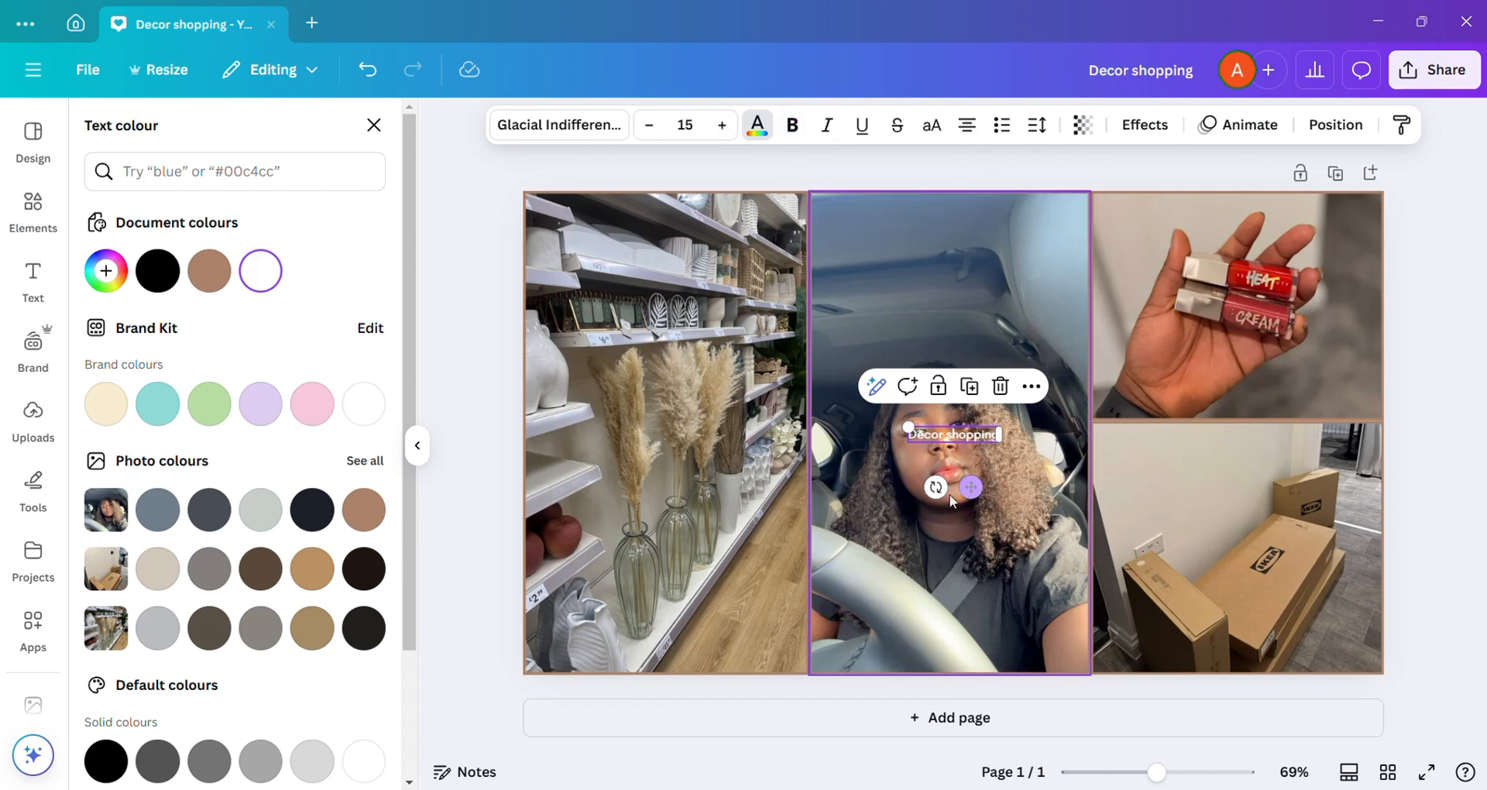
Step: Place the text slanted along the shelf photo's wooden floor, and change a duplicate on the car selfie to "School runs"
{"action": "left_click_drag", "start_coordinate": [970, 487], "coordinate": [927, 365]}
{"action": "left_click", "coordinate": [752, 509]}
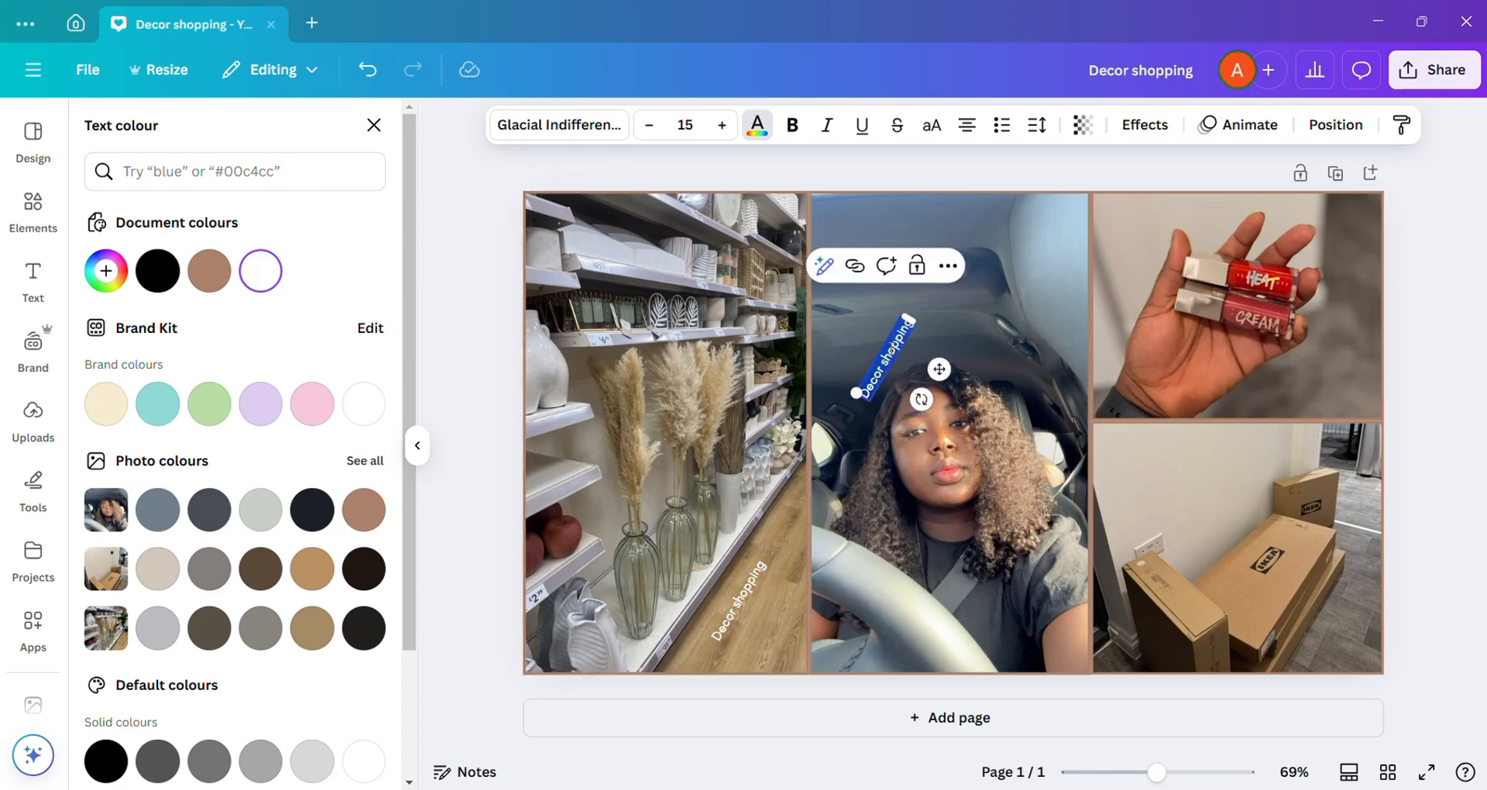
{"action": "type", "text": "School"}
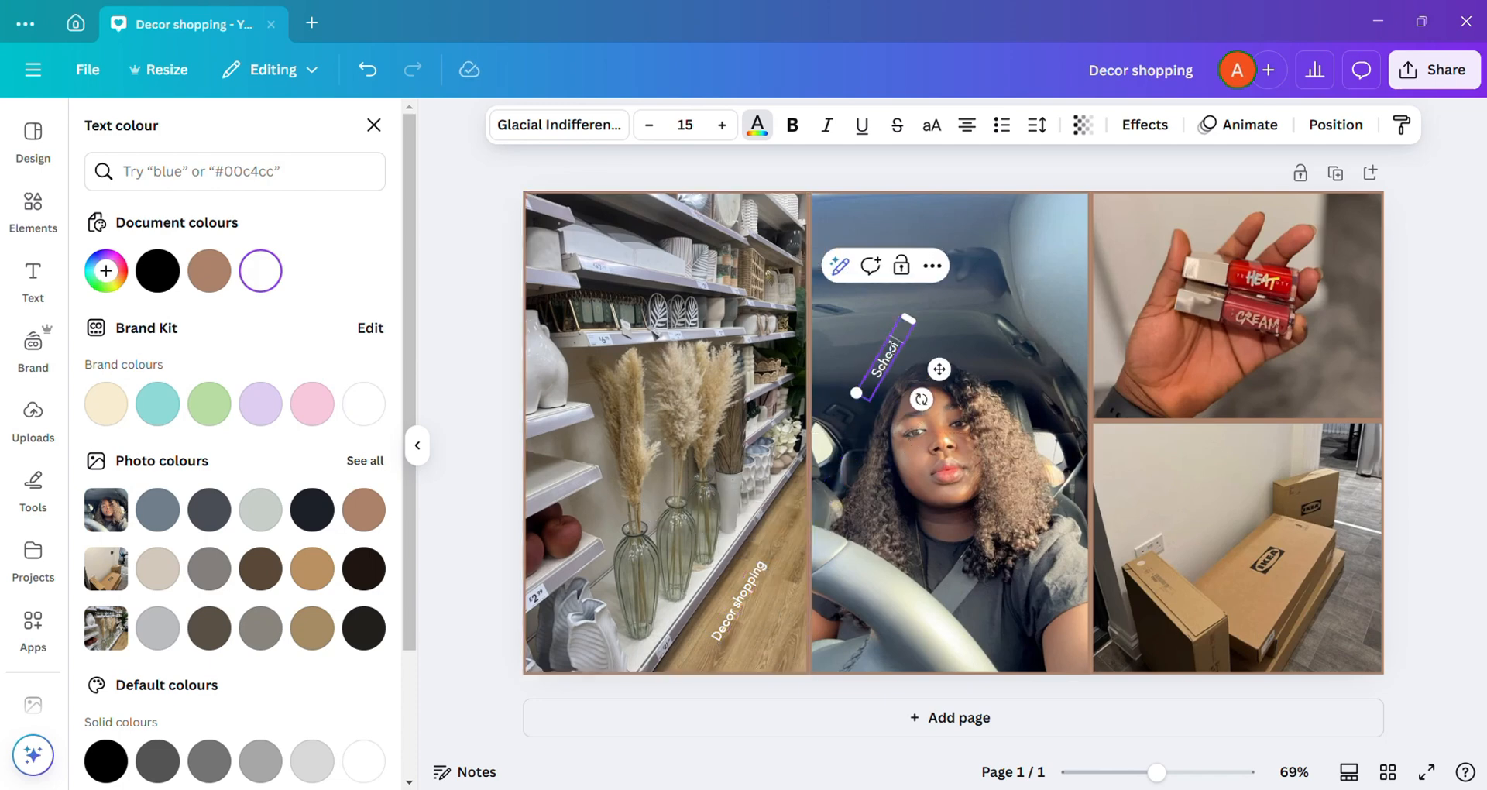
{"action": "type", "text": " runs"}
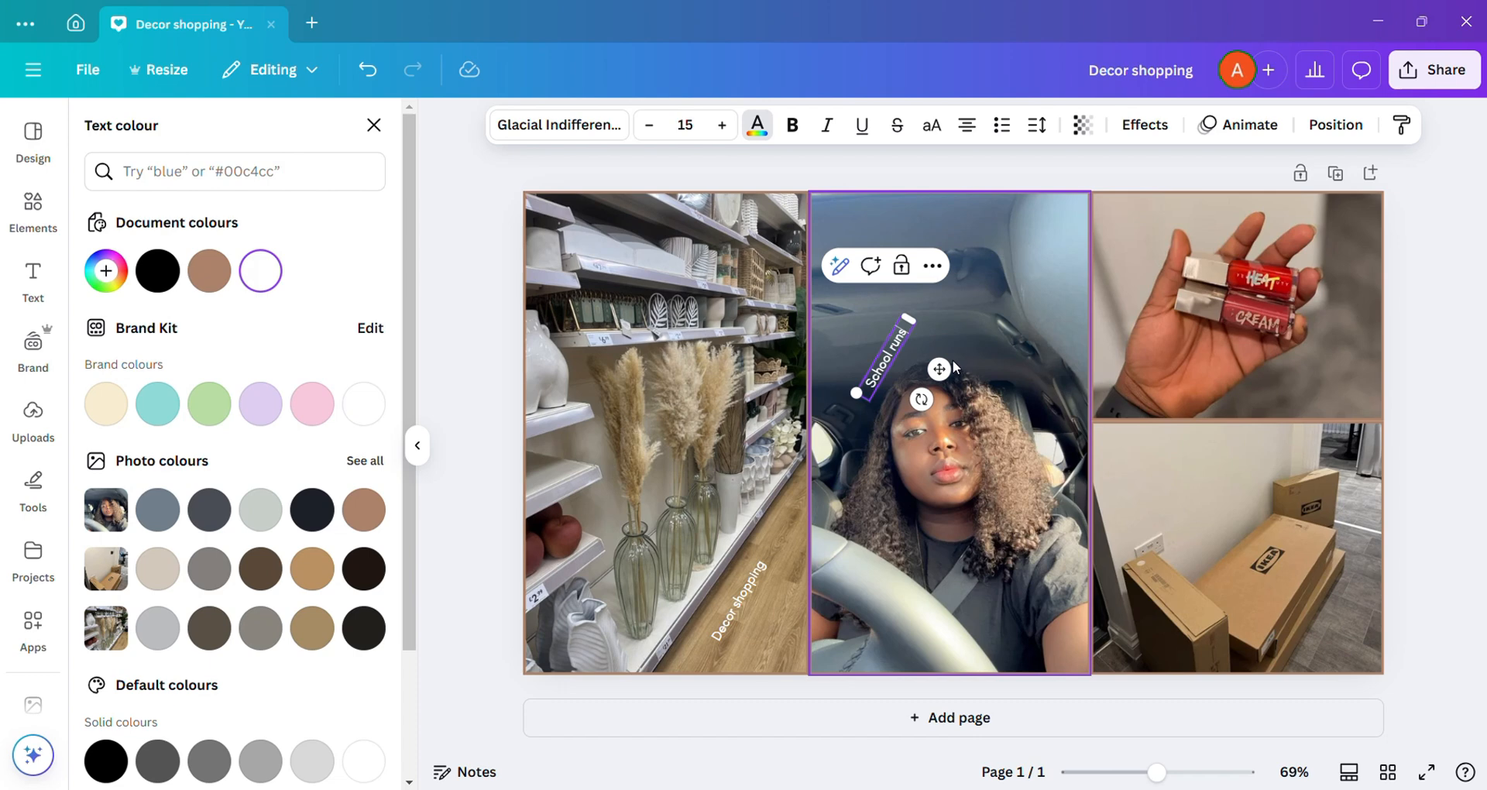
Step: Reduce the tilt of the "School runs" label, curve it with a value of 57 and place it just above the head
{"action": "left_click_drag", "start_coordinate": [940, 369], "coordinate": [893, 408]}
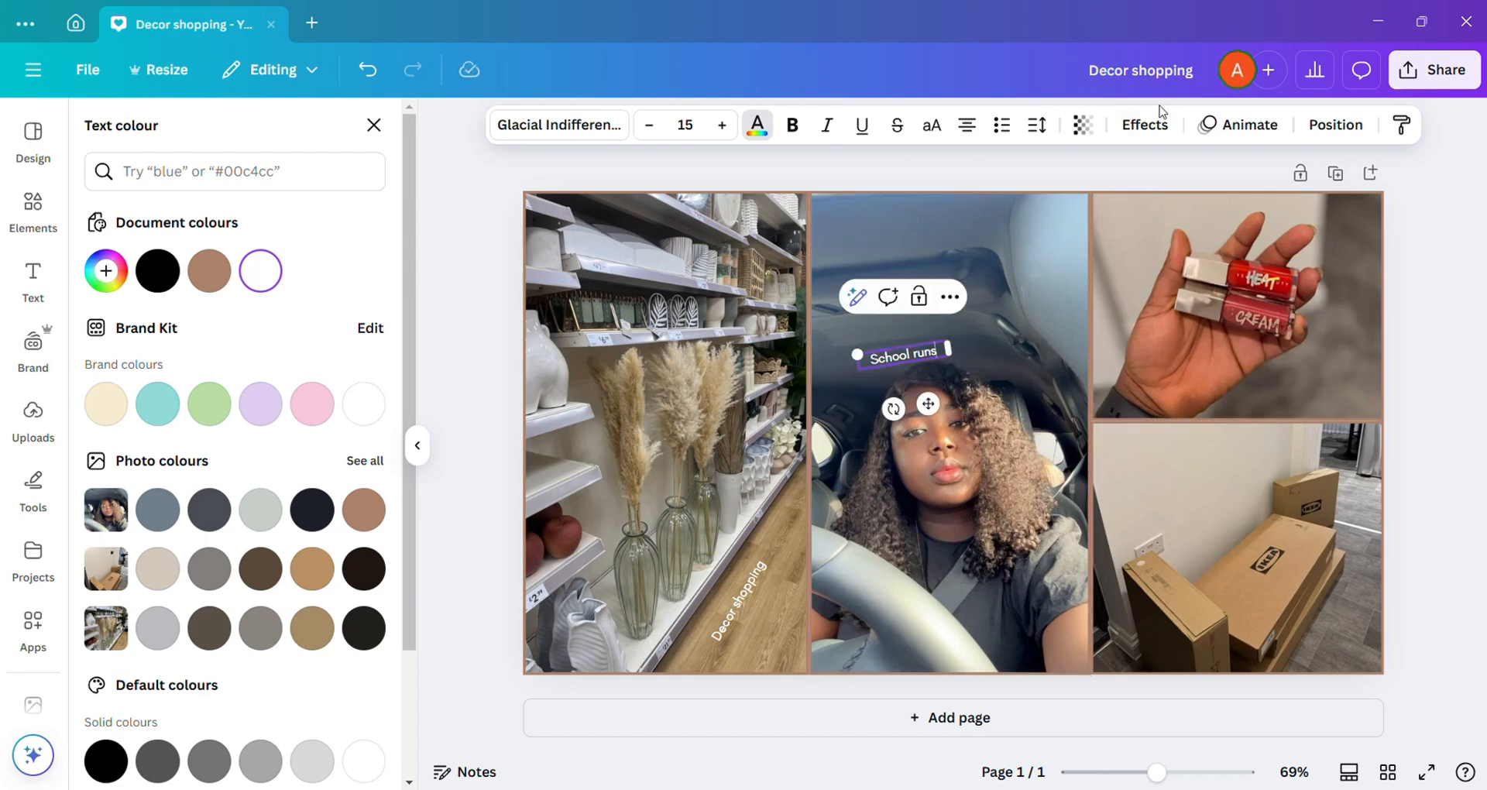
{"action": "left_click", "coordinate": [1145, 124]}
{"action": "scroll", "coordinate": [255, 619], "scroll_direction": "down", "scroll_amount": 1}
{"action": "left_click", "coordinate": [228, 679]}
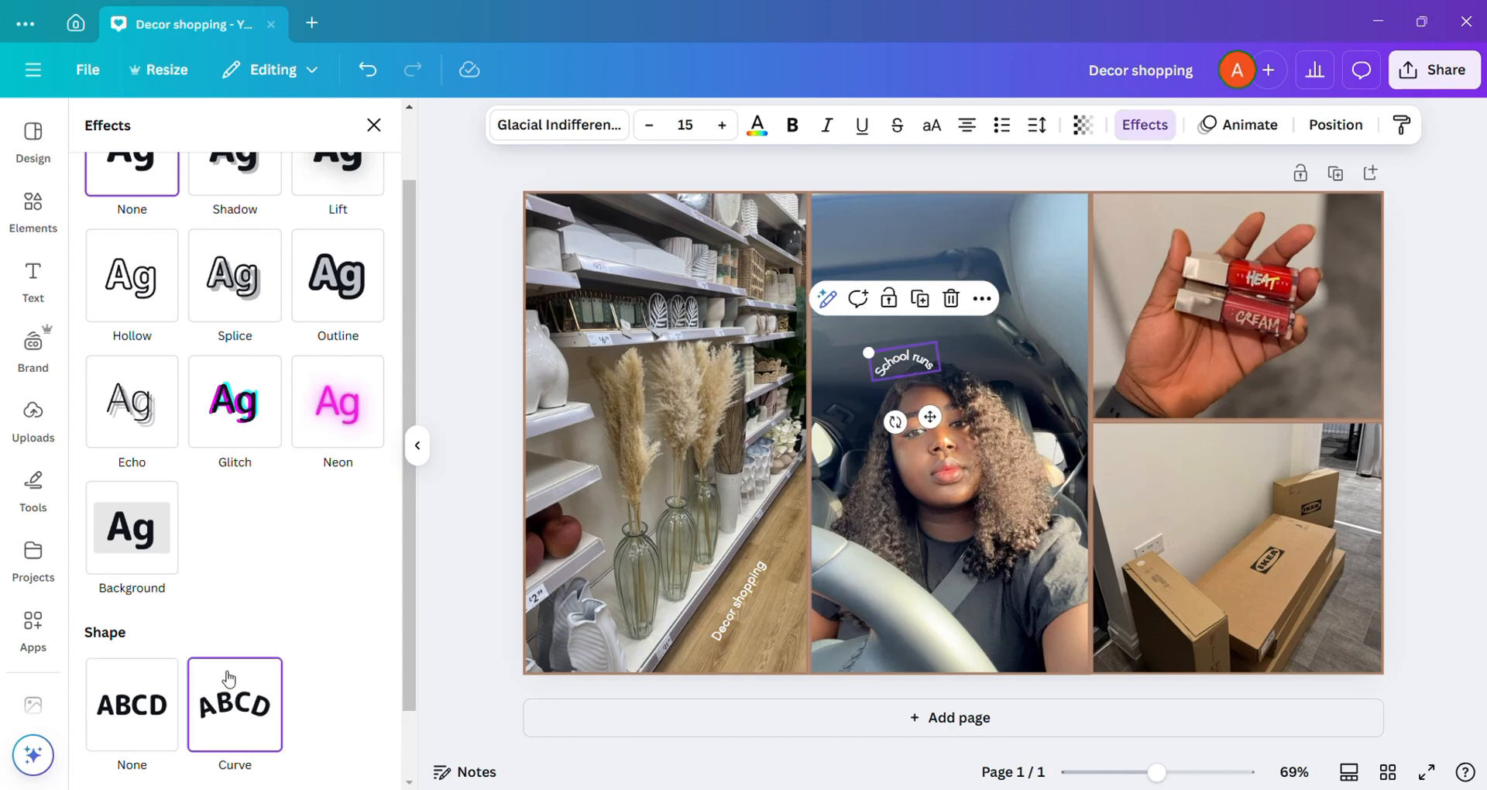
{"action": "scroll", "coordinate": [308, 650], "scroll_direction": "down", "scroll_amount": 1}
{"action": "left_click_drag", "start_coordinate": [242, 751], "coordinate": [218, 748]}
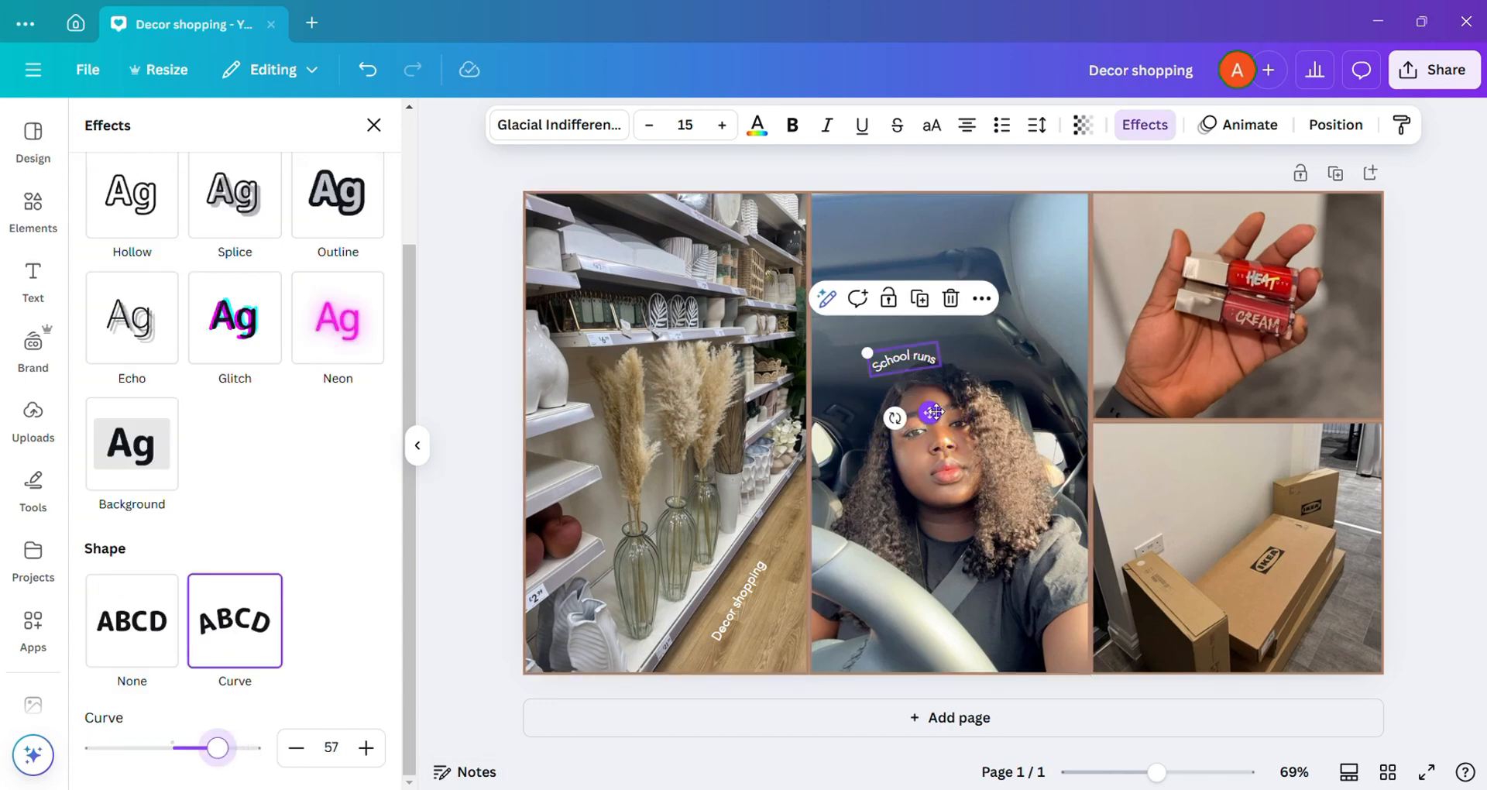
{"action": "left_click_drag", "start_coordinate": [934, 412], "coordinate": [951, 406]}
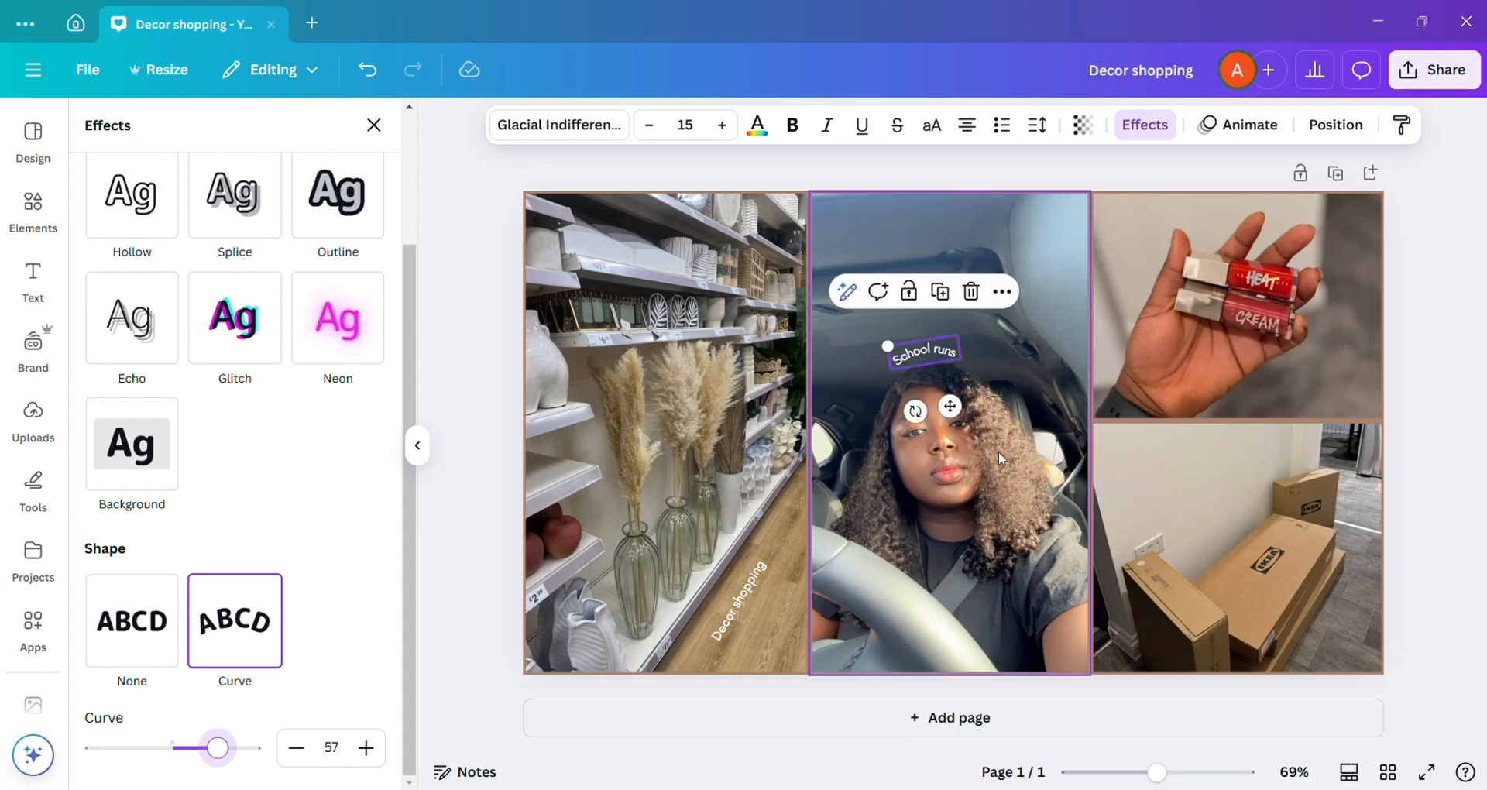
{"action": "left_click", "coordinate": [999, 454]}
Step: Duplicate the "Decor shopping" label onto the lip gloss photo, change it to "Makeup shopping" and widen it to fit on one line
{"action": "left_click", "coordinate": [746, 593]}
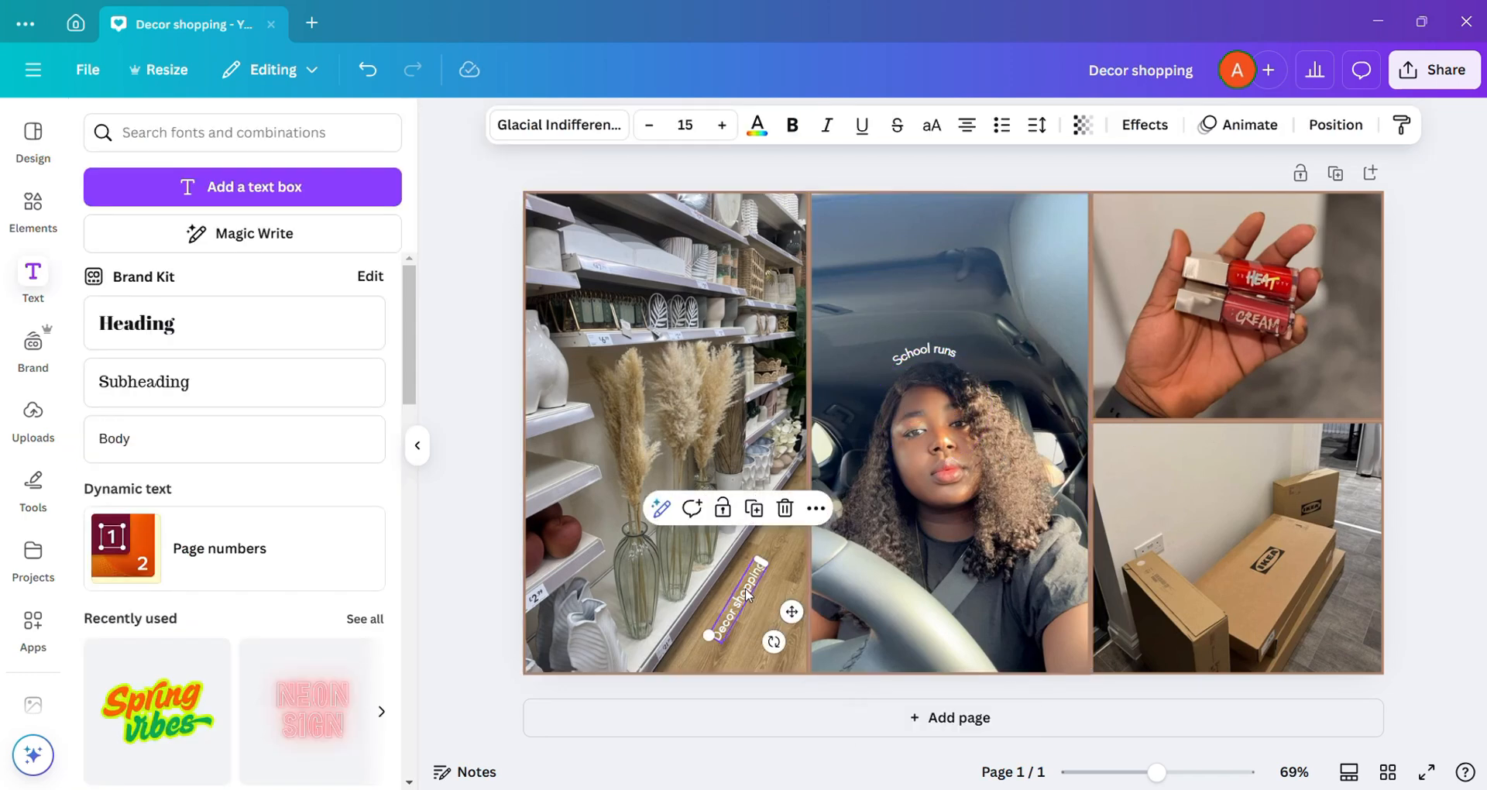
{"action": "left_click", "coordinate": [756, 516]}
{"action": "left_click_drag", "start_coordinate": [800, 619], "coordinate": [1314, 442]}
{"action": "double_click", "coordinate": [1273, 389]}
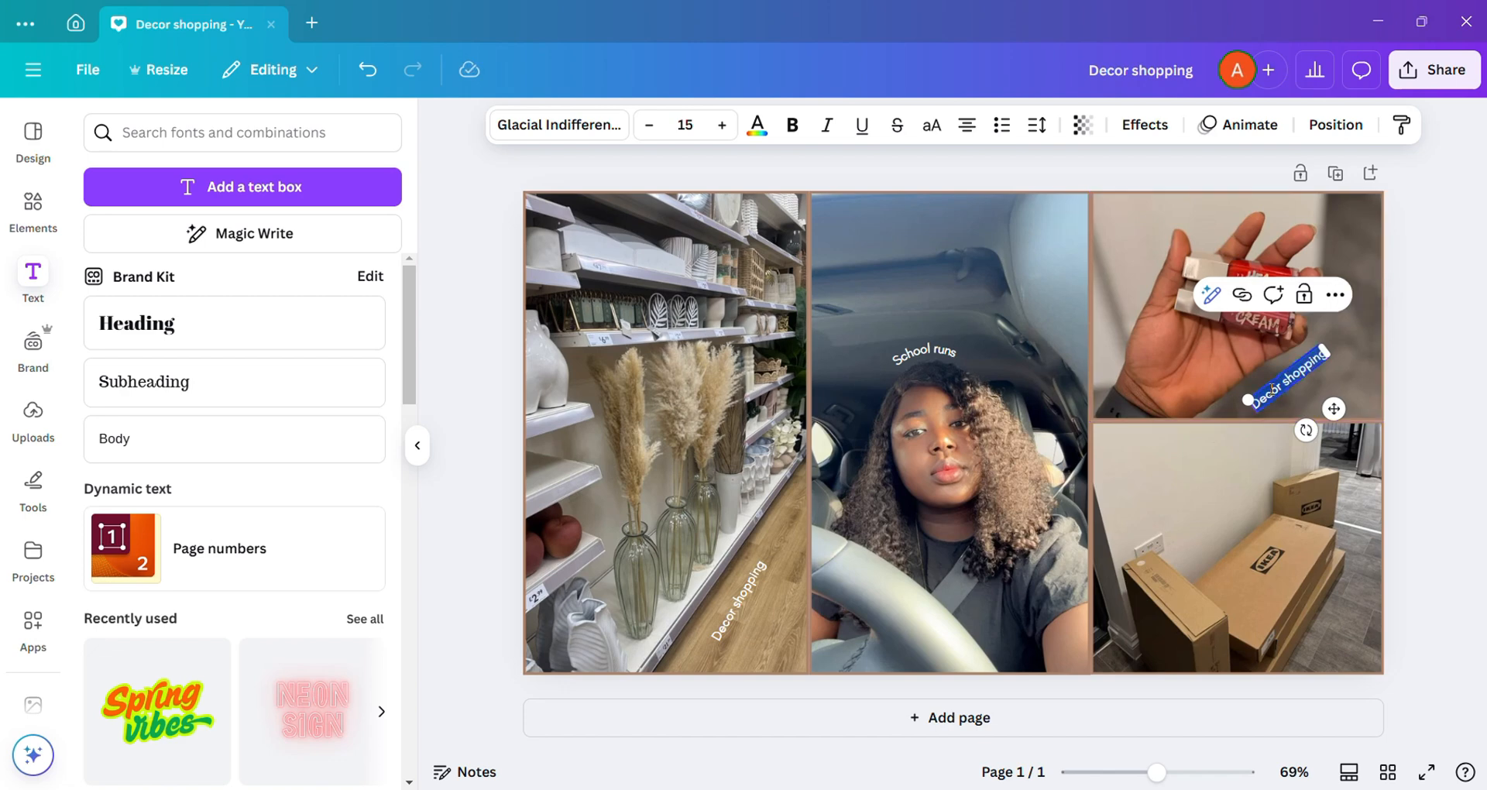
{"action": "type", "text": "Makeup"}
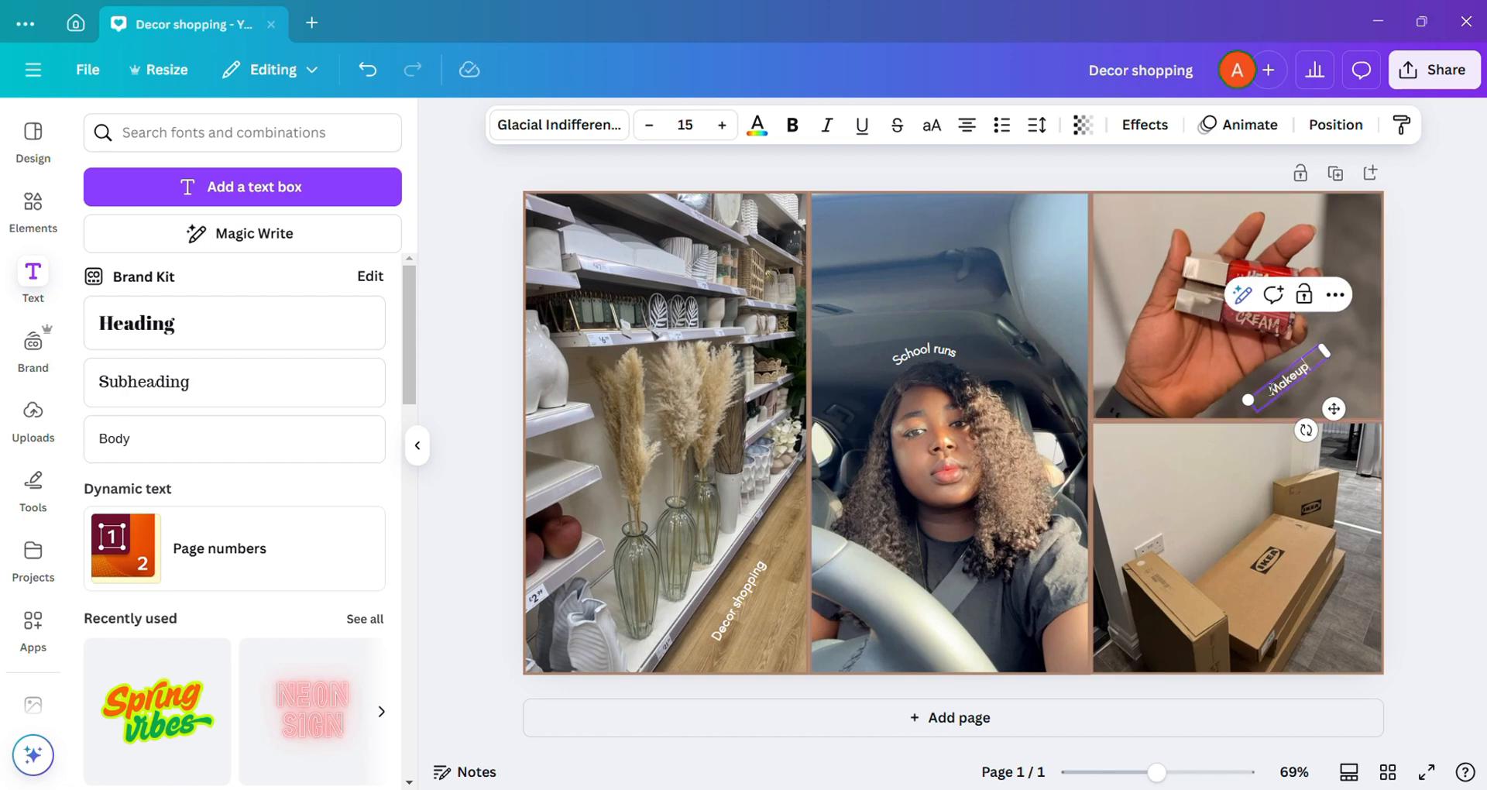
{"action": "type", "text": " Shopping"}
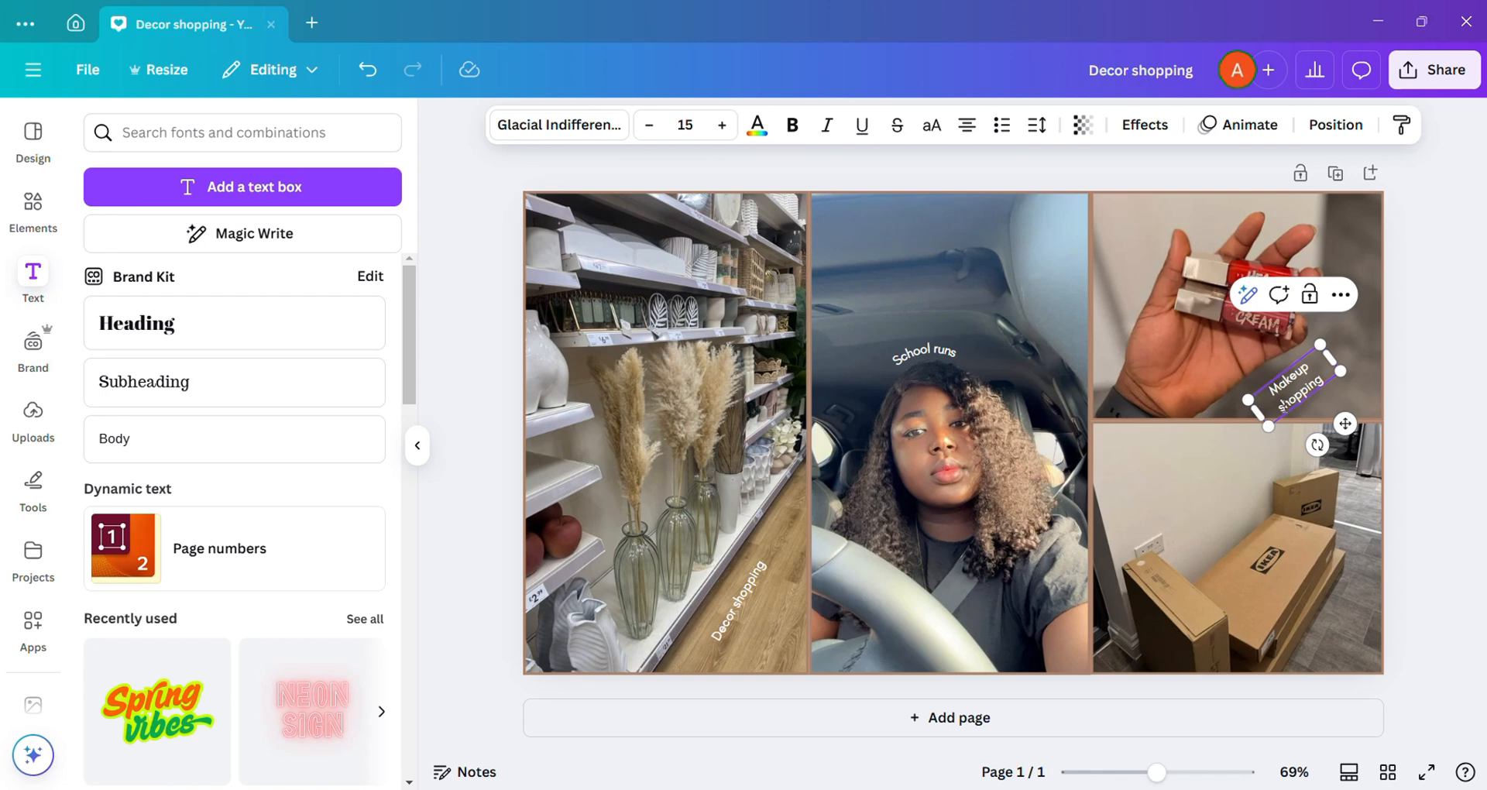
{"action": "left_click_drag", "start_coordinate": [1337, 352], "coordinate": [1360, 334]}
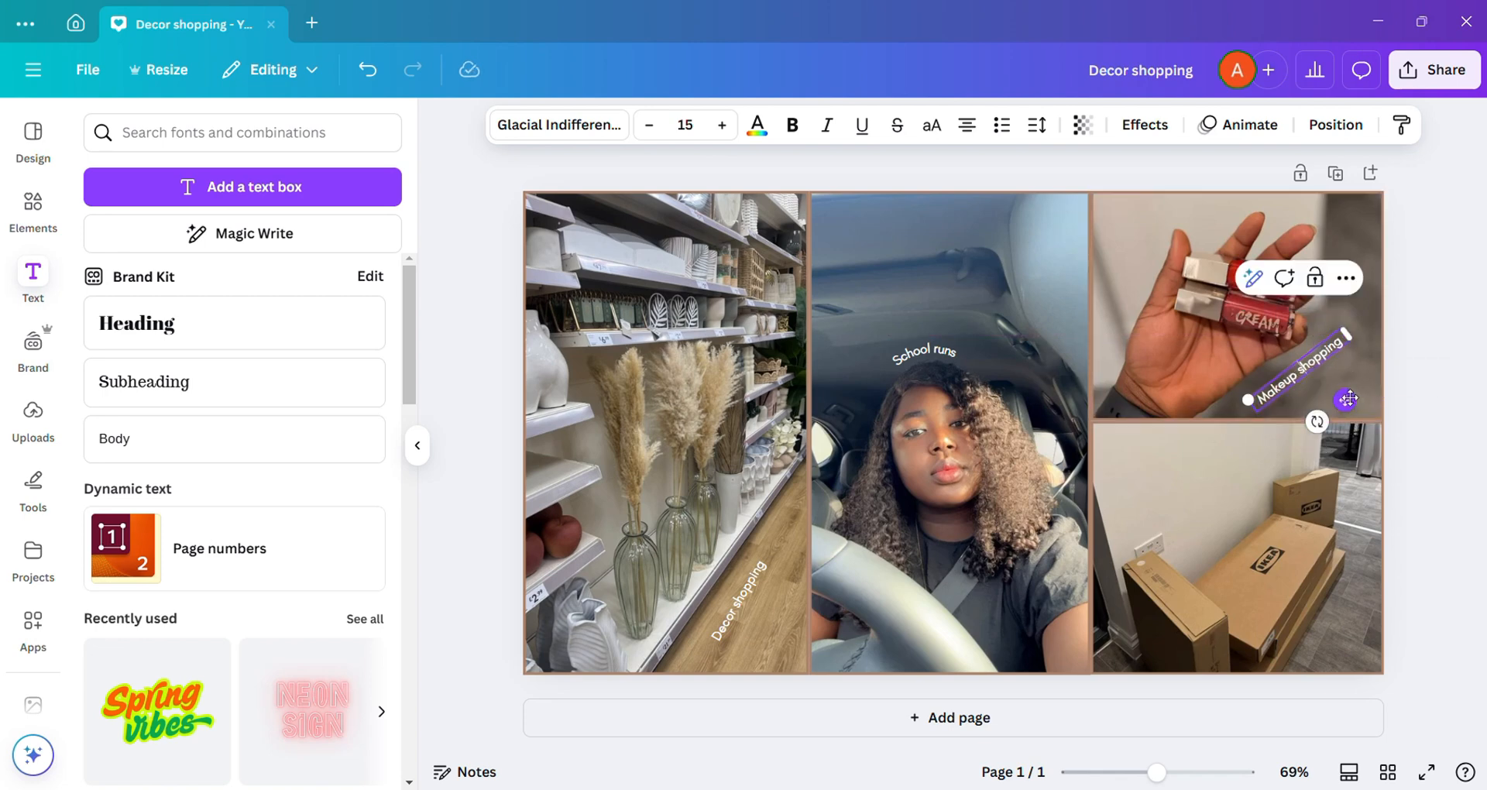
{"action": "left_click_drag", "start_coordinate": [1347, 402], "coordinate": [1344, 384]}
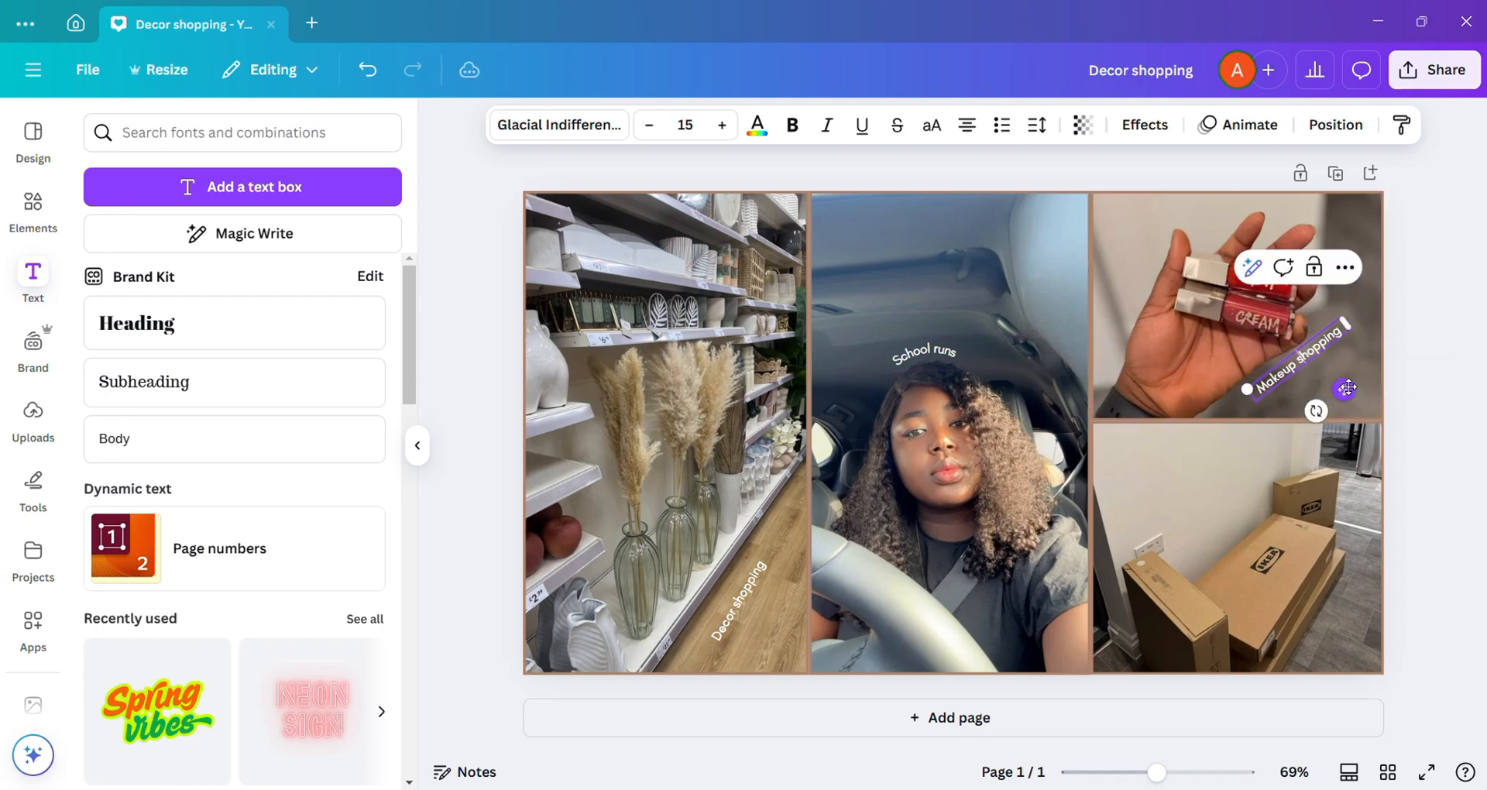
{"action": "left_click", "coordinate": [1377, 346]}
Step: Duplicate the "Makeup shopping" label onto the cardboard boxes photo, change it to "Packages" and slant it more steeply along the floor
{"action": "left_click", "coordinate": [1319, 351]}
{"action": "left_click", "coordinate": [1316, 269]}
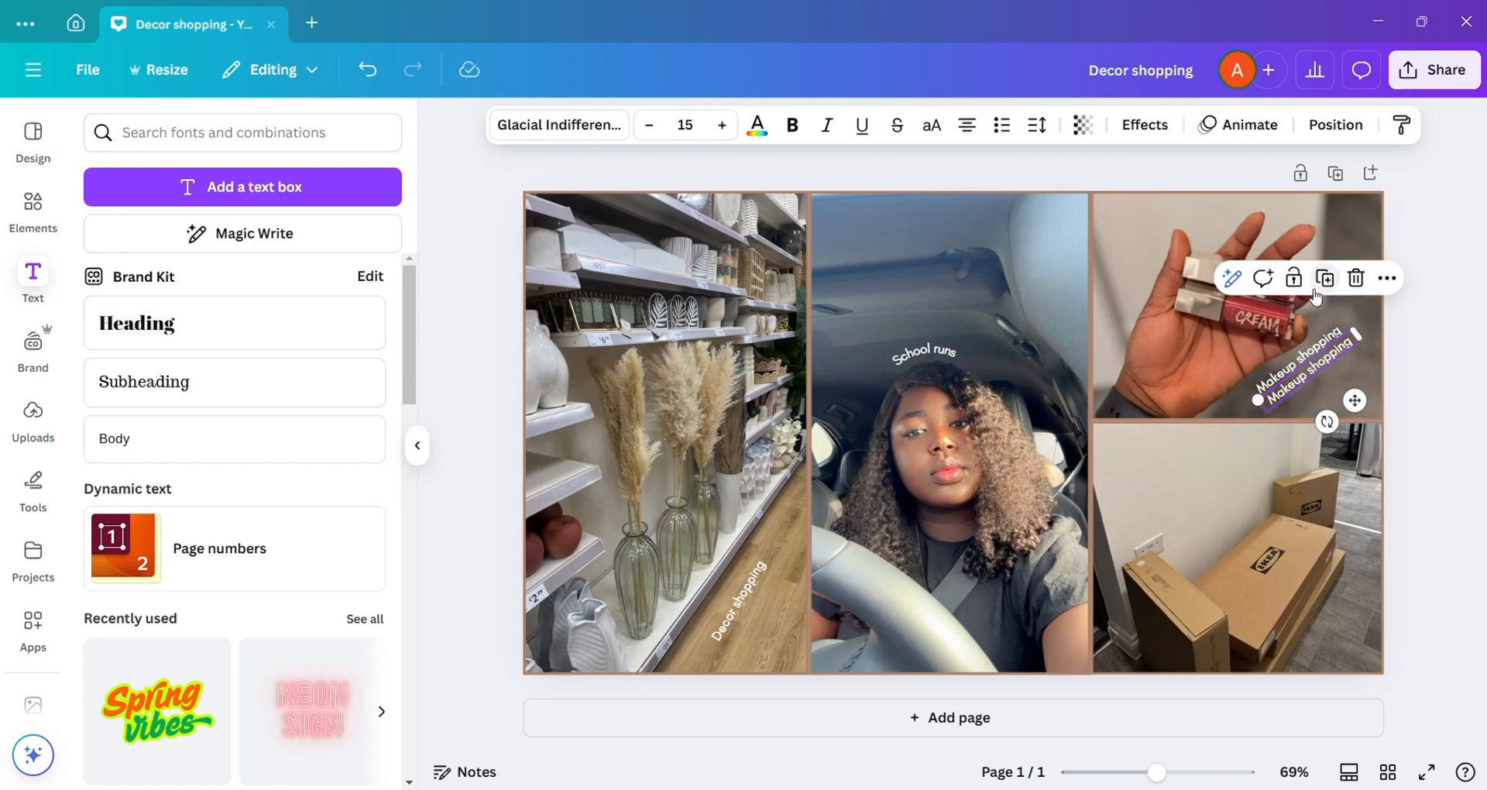
{"action": "left_click_drag", "start_coordinate": [1357, 421], "coordinate": [1369, 643]}
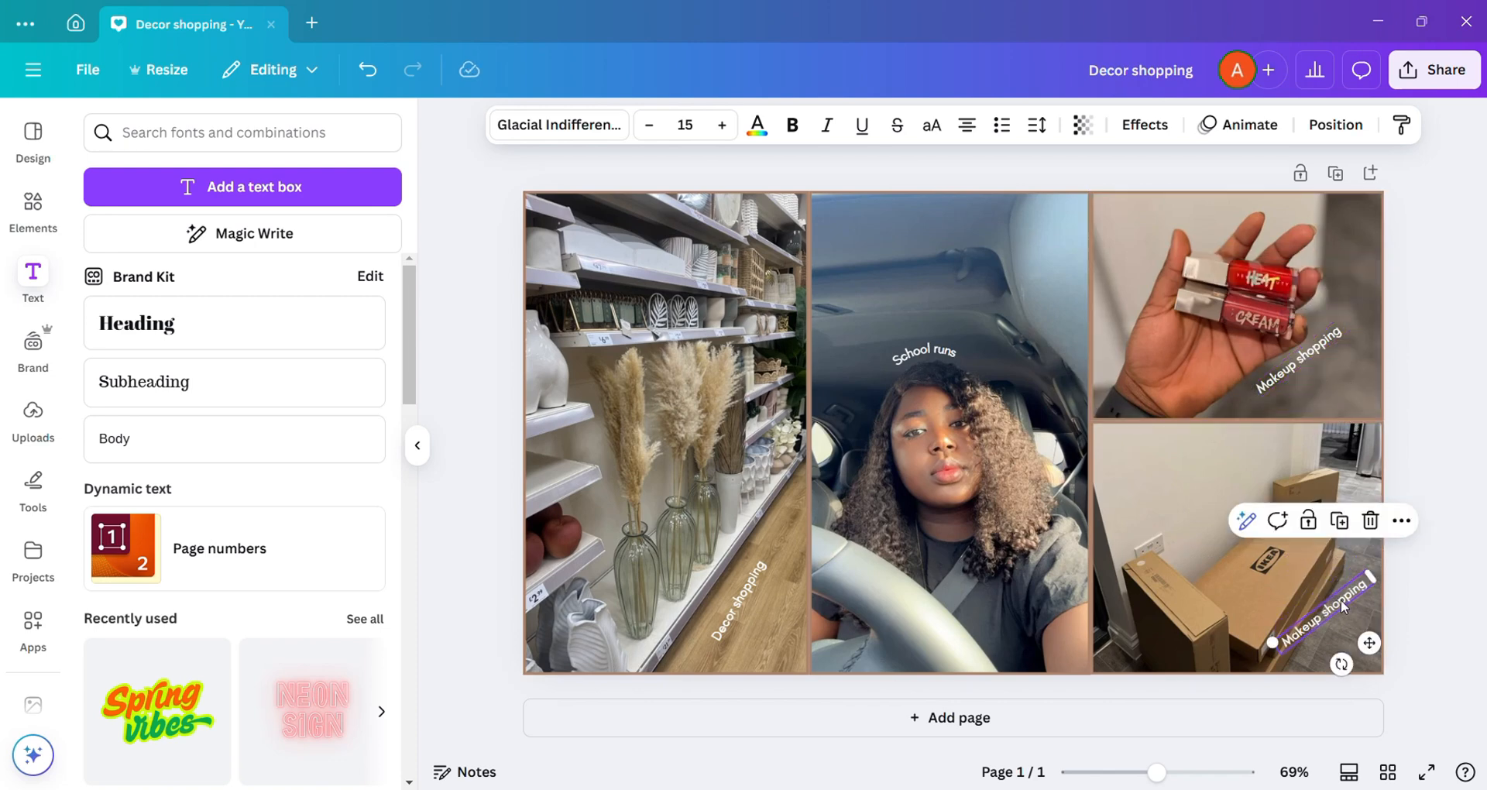
{"action": "type", "text": "Packag"}
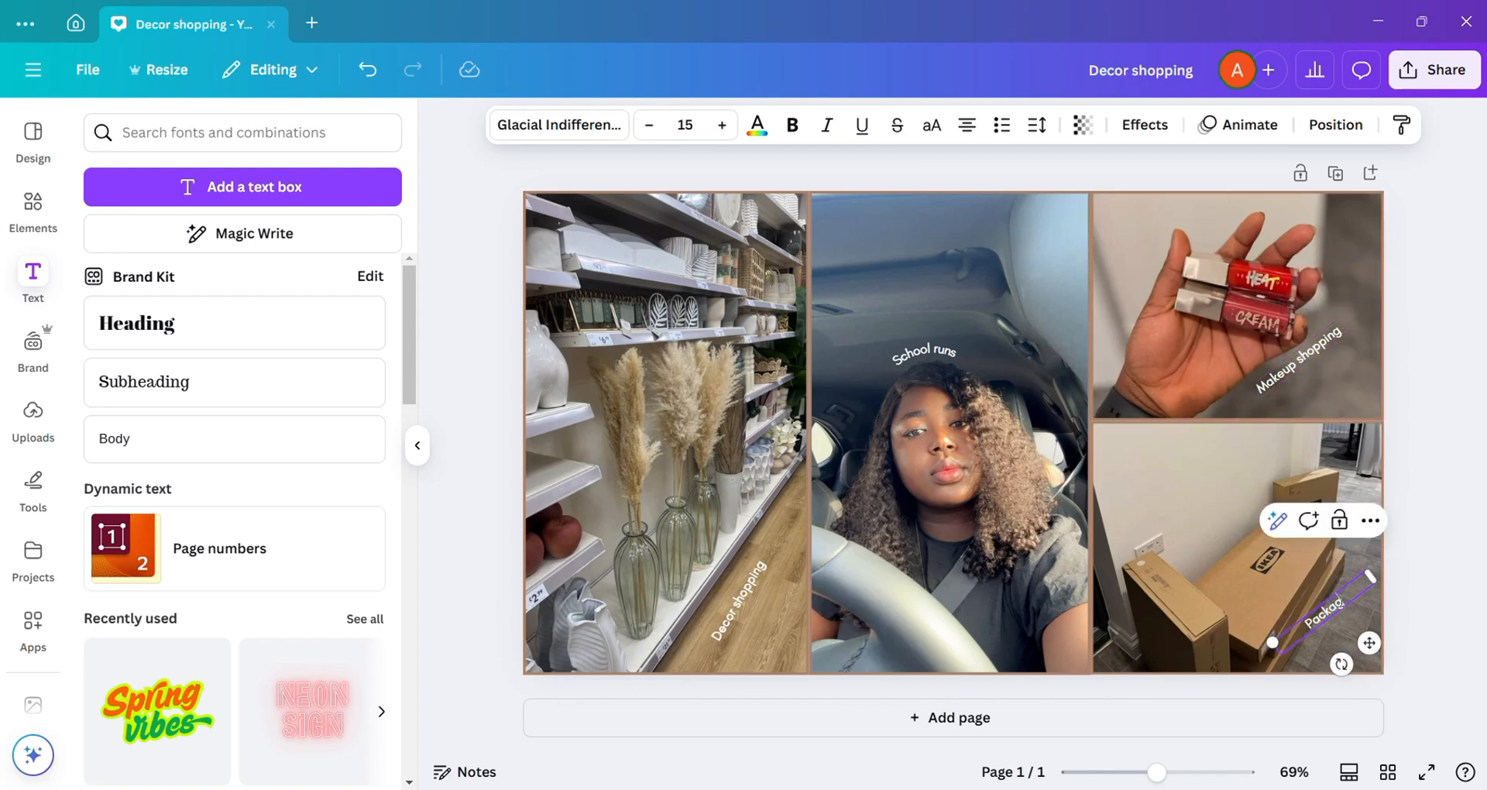
{"action": "type", "text": "es"}
{"action": "left_click_drag", "start_coordinate": [1341, 664], "coordinate": [1380, 625]}
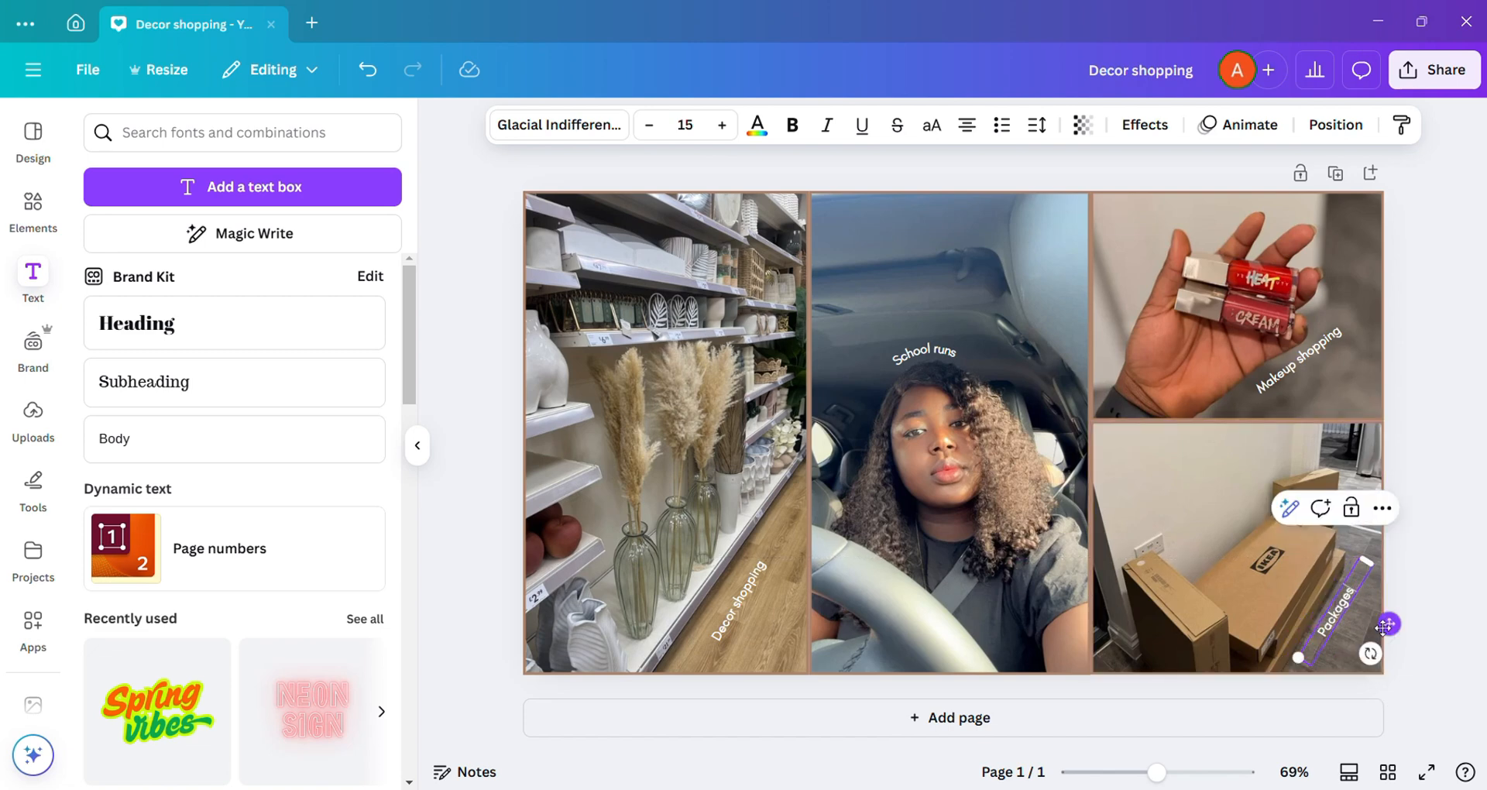
{"action": "left_click", "coordinate": [1062, 365]}
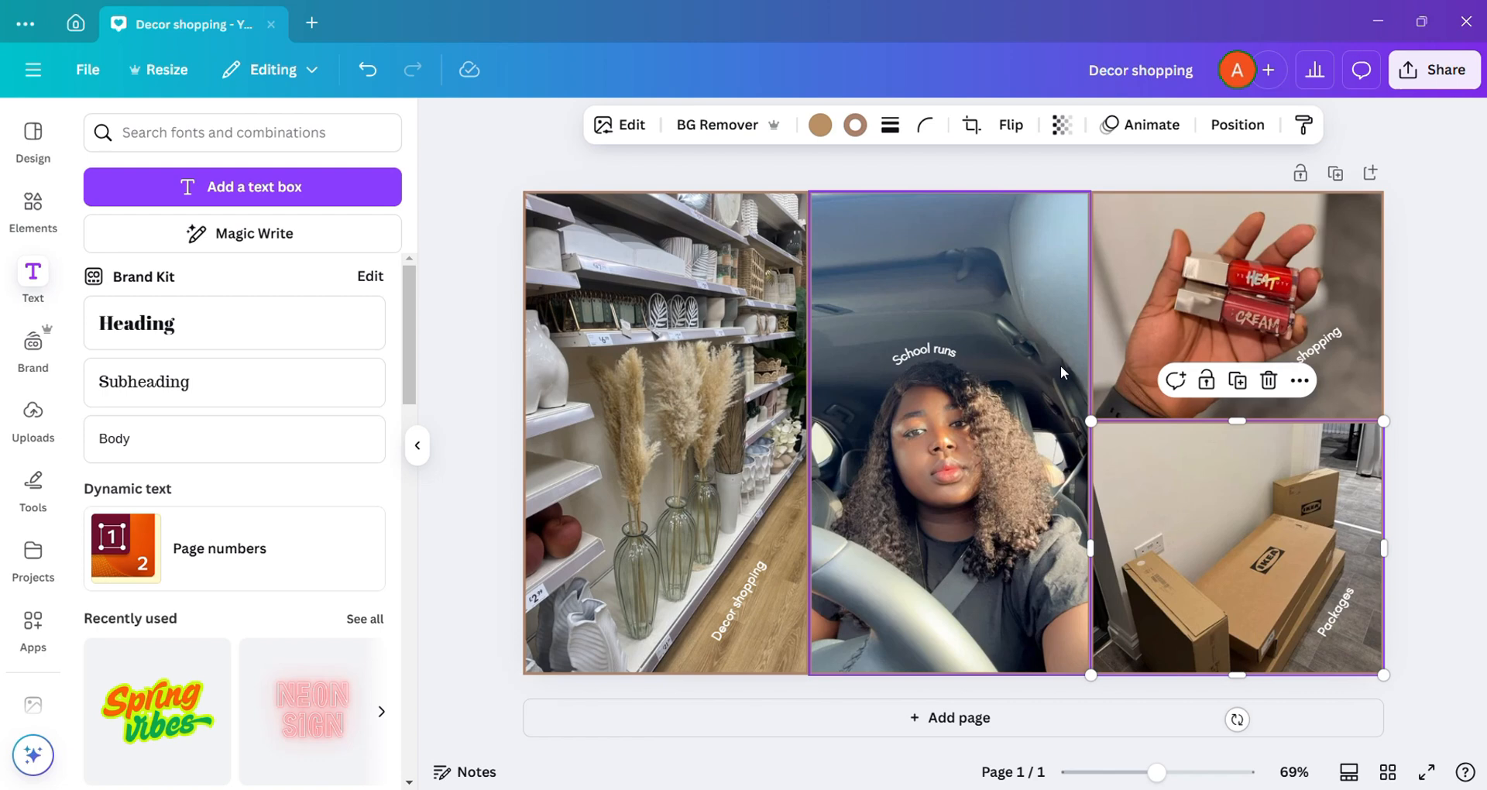
{"action": "left_click", "coordinate": [1407, 253]}
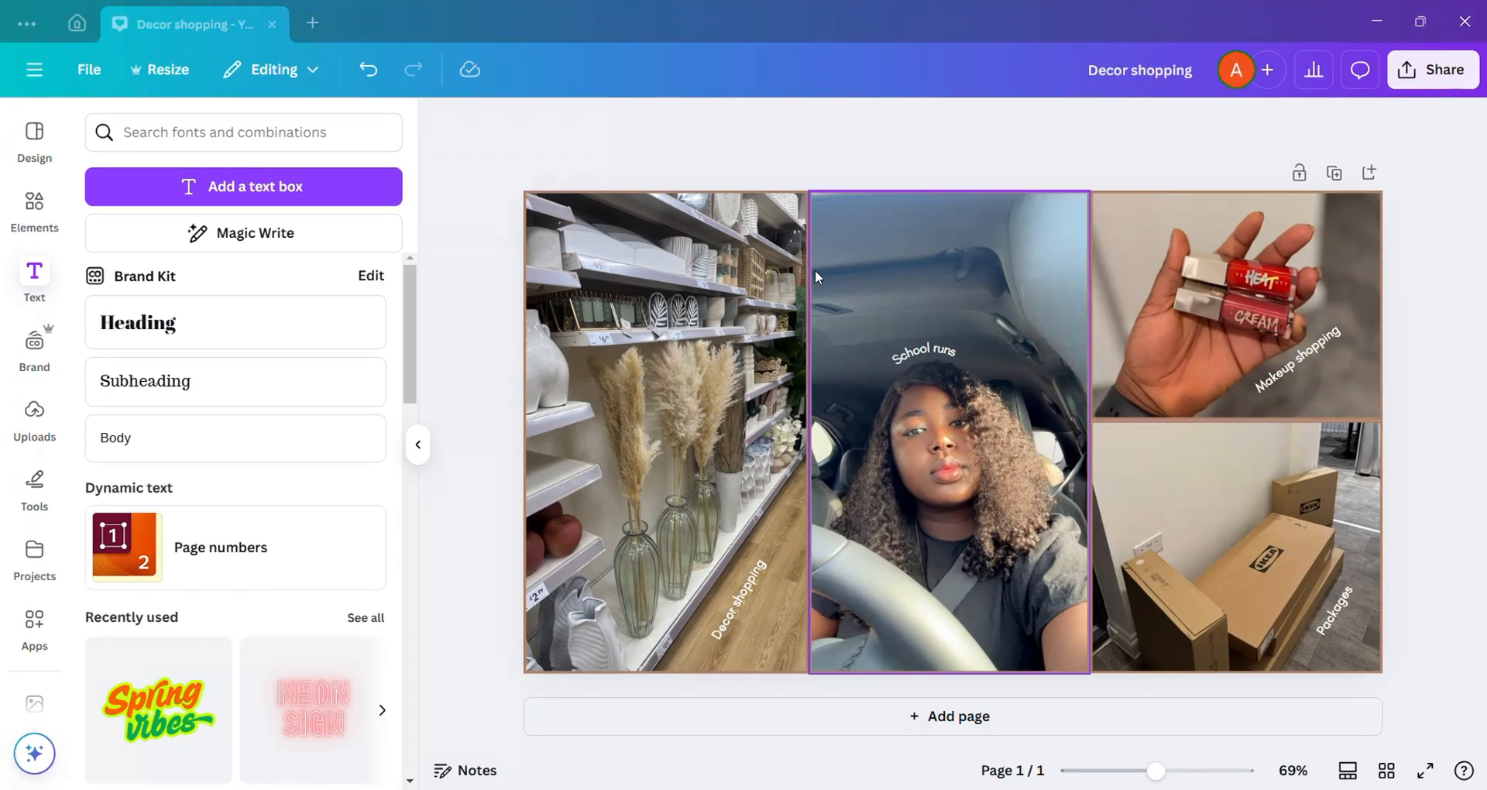
Step: Add a heading reading "A WEEK IN MY LIFE" above the "School runs" label
{"action": "left_click", "coordinate": [229, 333]}
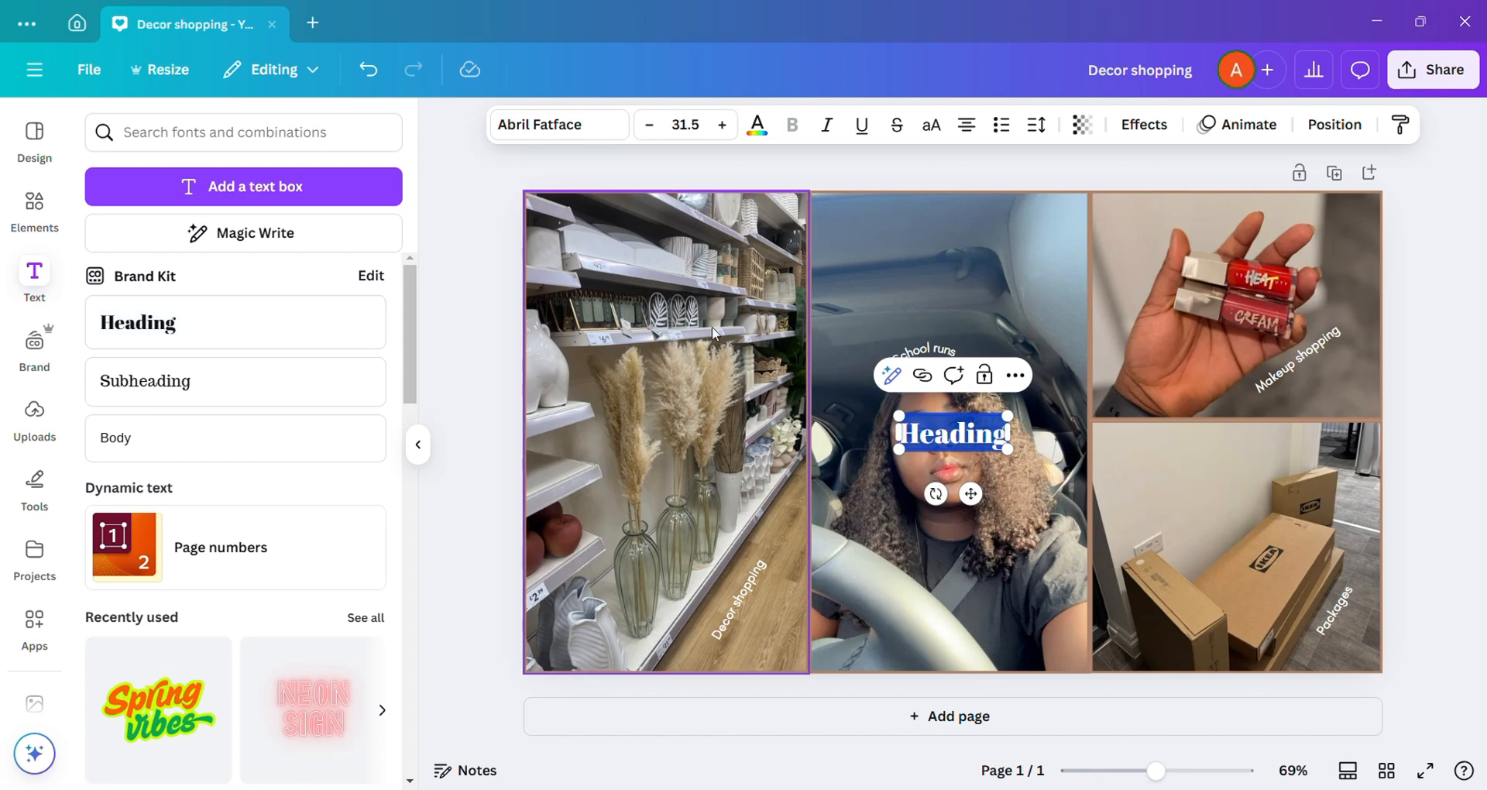
{"action": "left_click_drag", "start_coordinate": [971, 491], "coordinate": [939, 347]}
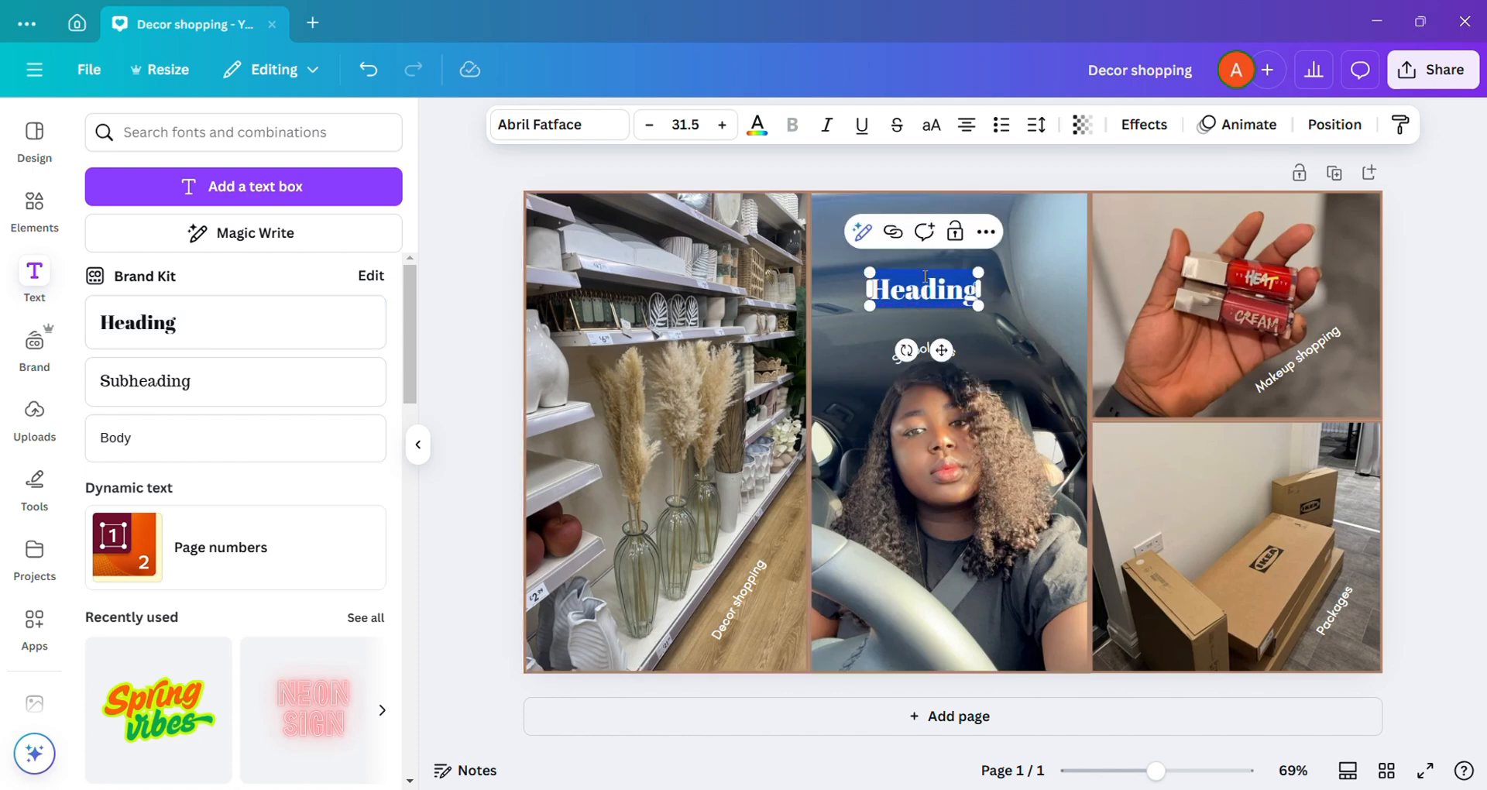
{"action": "type", "text": "A WEEK"}
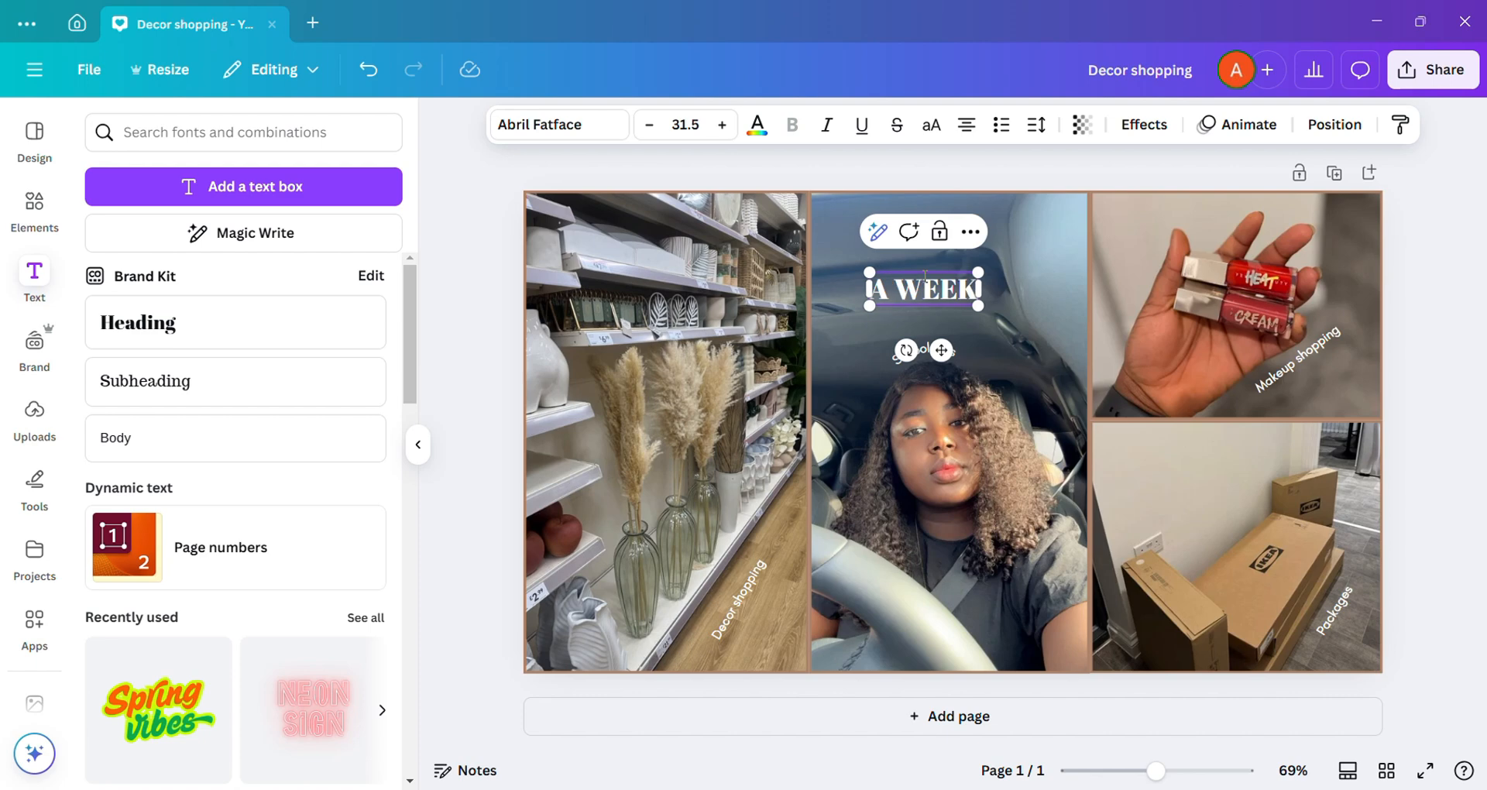
{"action": "type", "text": " IN MY"}
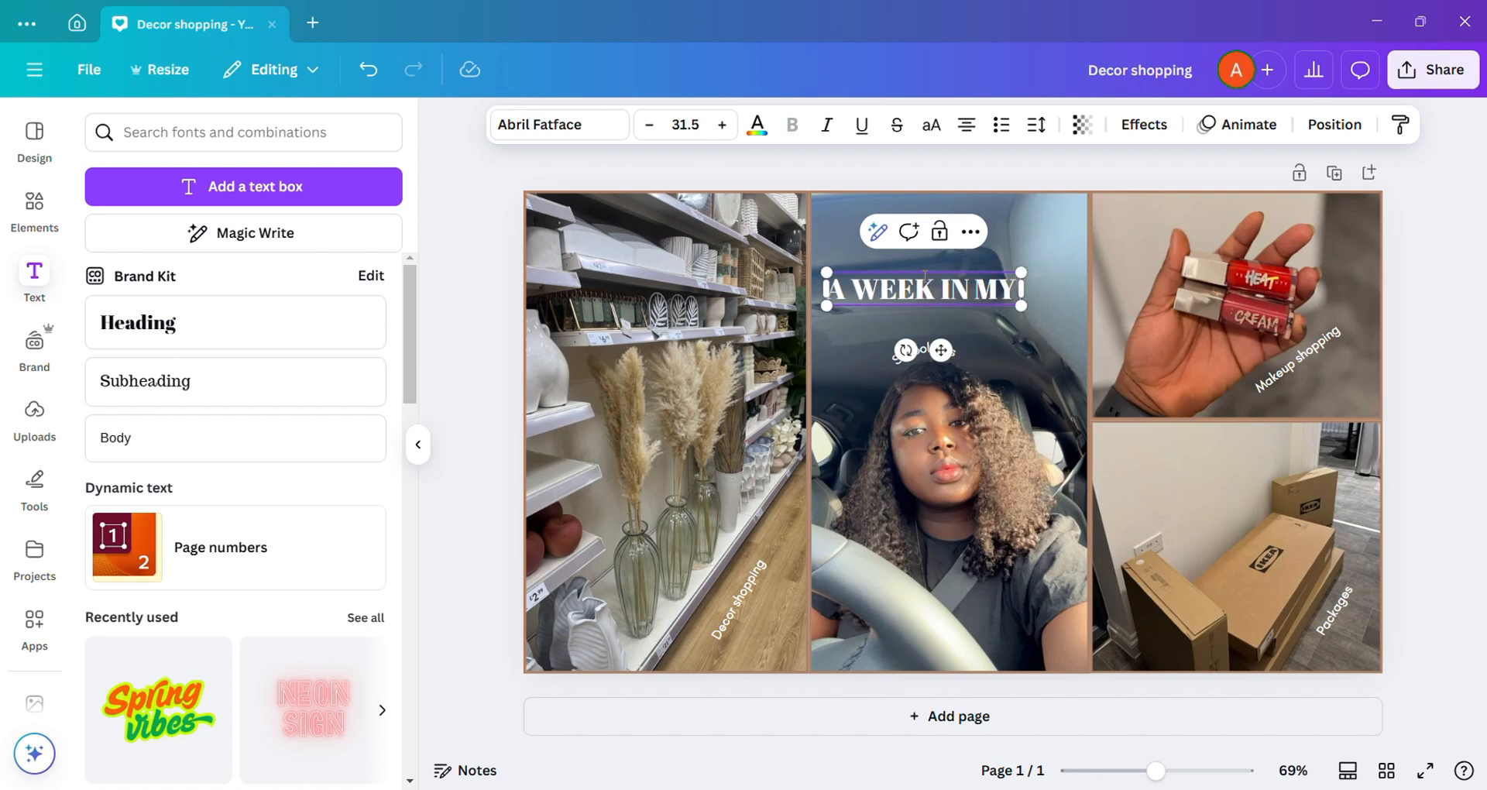
{"action": "type", "text": " LIFE"}
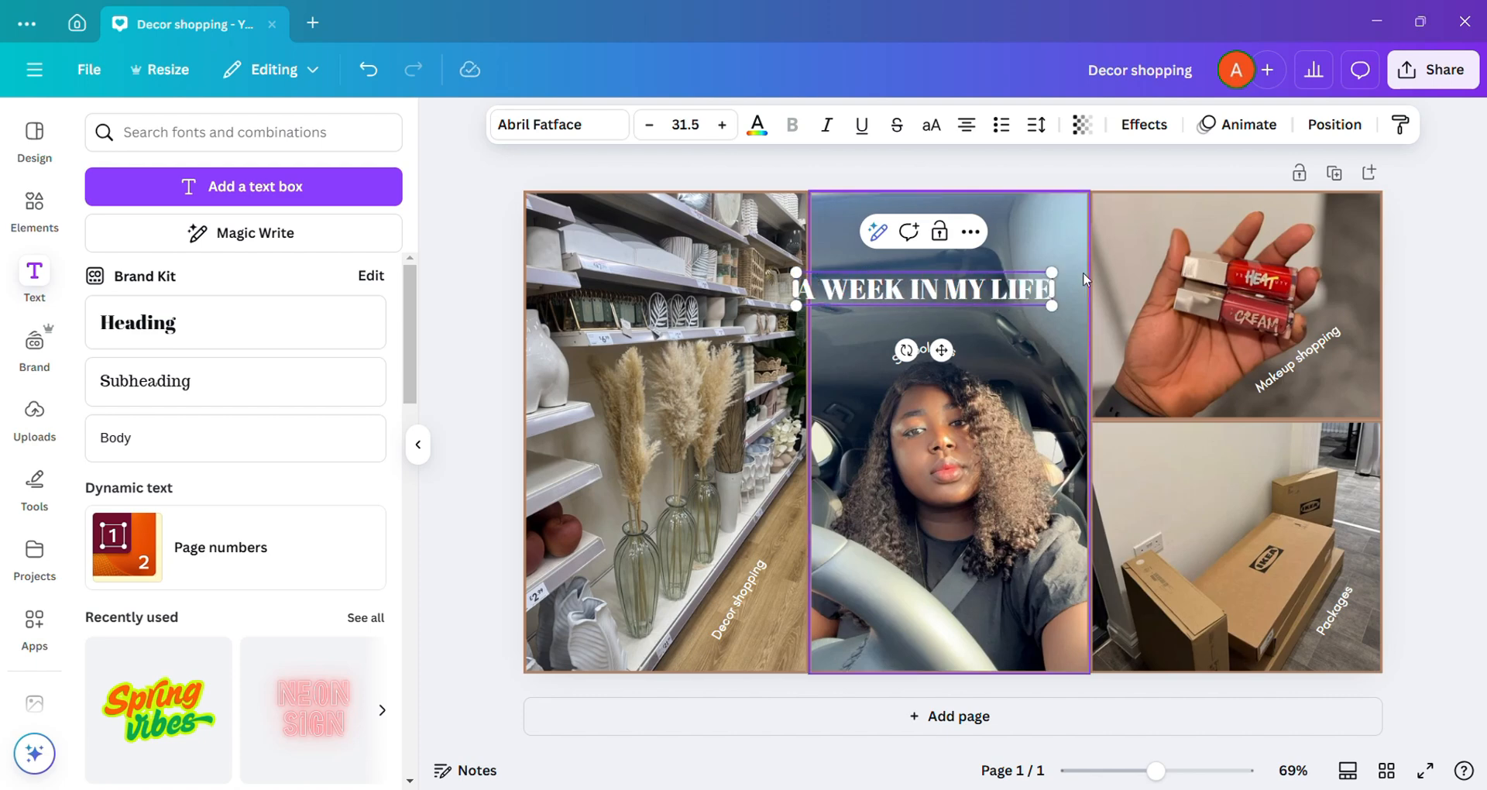
Step: Set the "A WEEK IN MY LIFE" heading in bold Poppins
{"action": "left_click", "coordinate": [567, 127]}
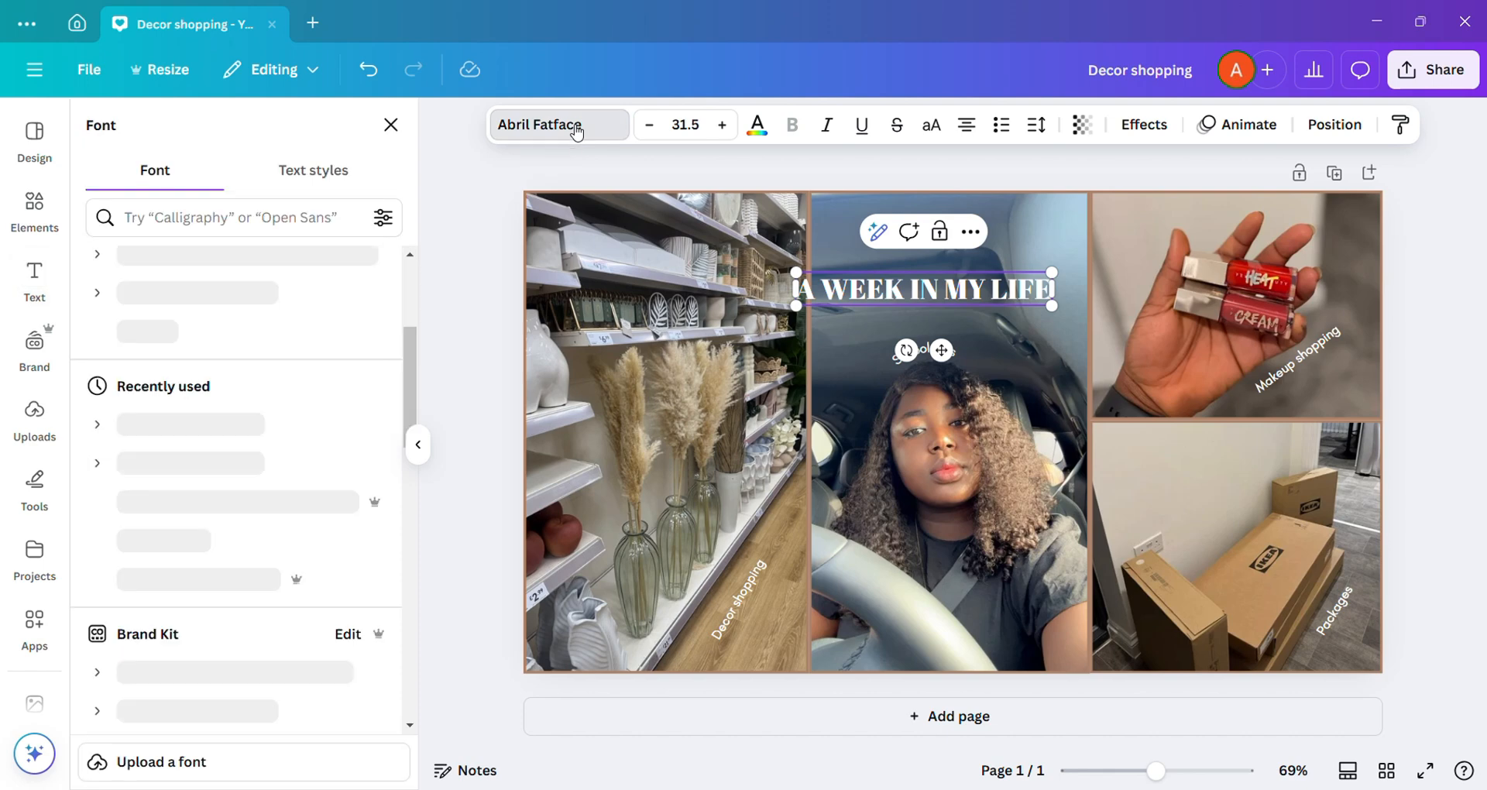
{"action": "scroll", "coordinate": [256, 503], "scroll_direction": "down", "scroll_amount": 3}
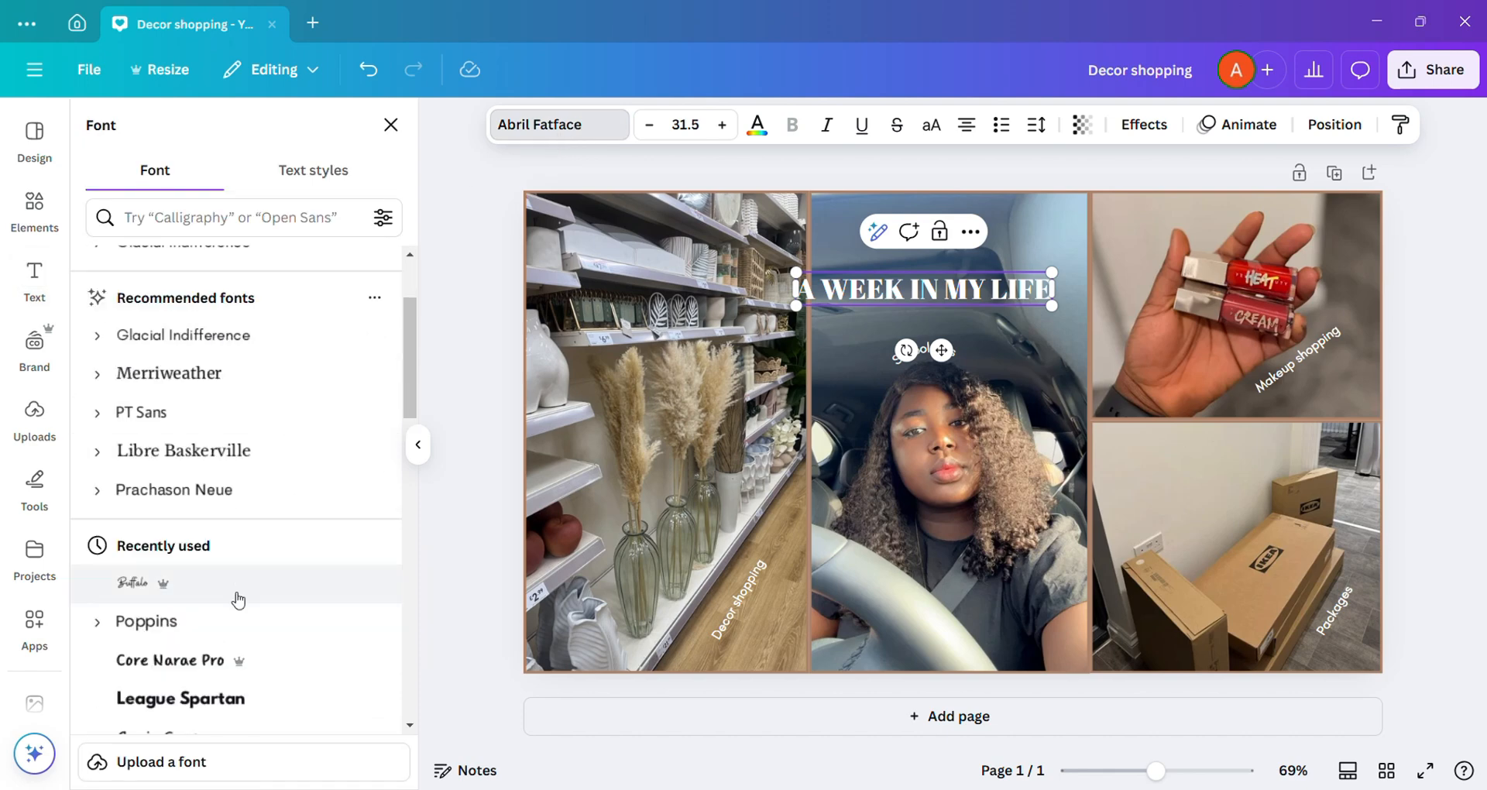
{"action": "left_click", "coordinate": [232, 621]}
{"action": "left_click", "coordinate": [789, 136]}
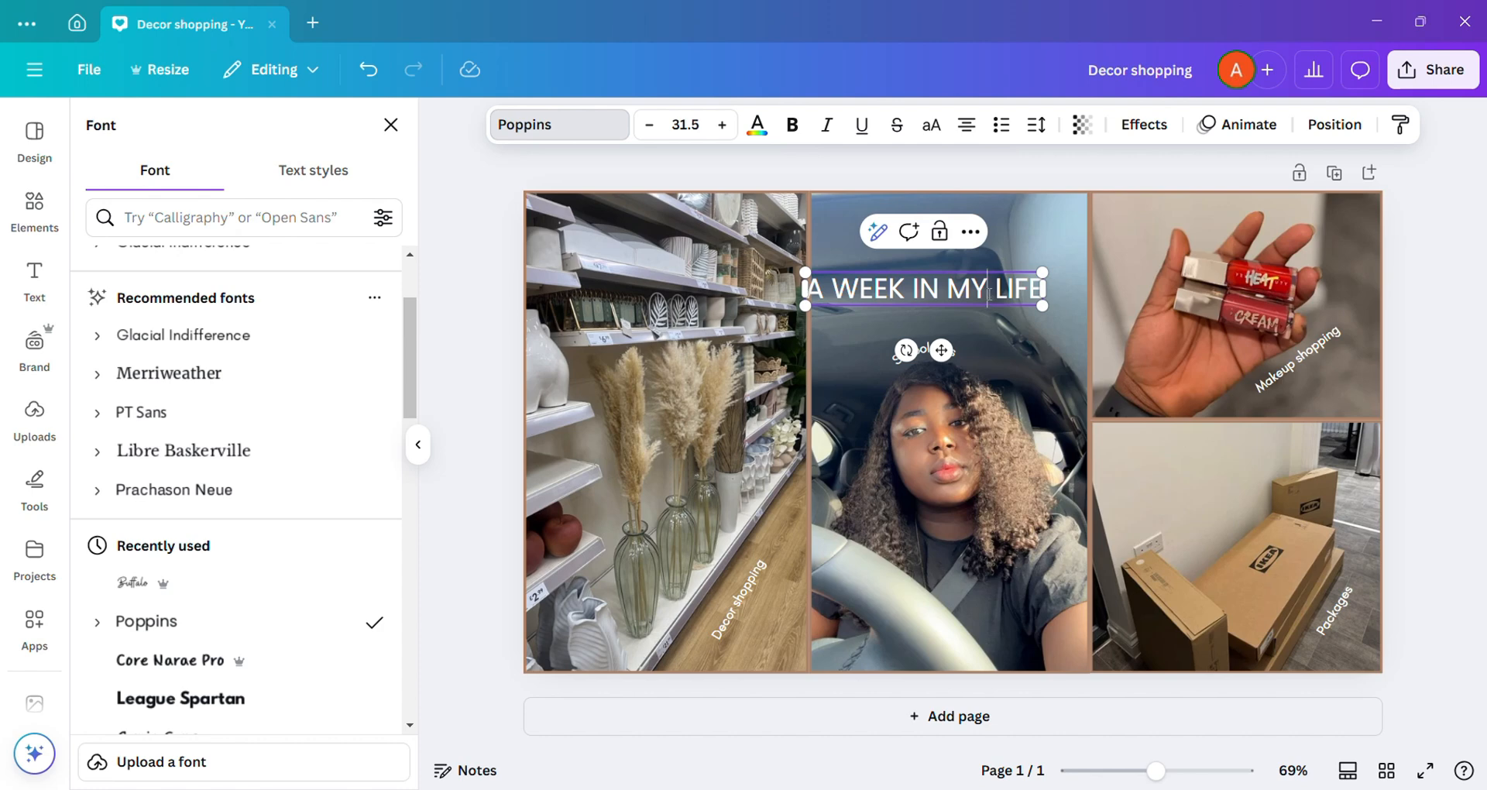
{"action": "left_click", "coordinate": [794, 126]}
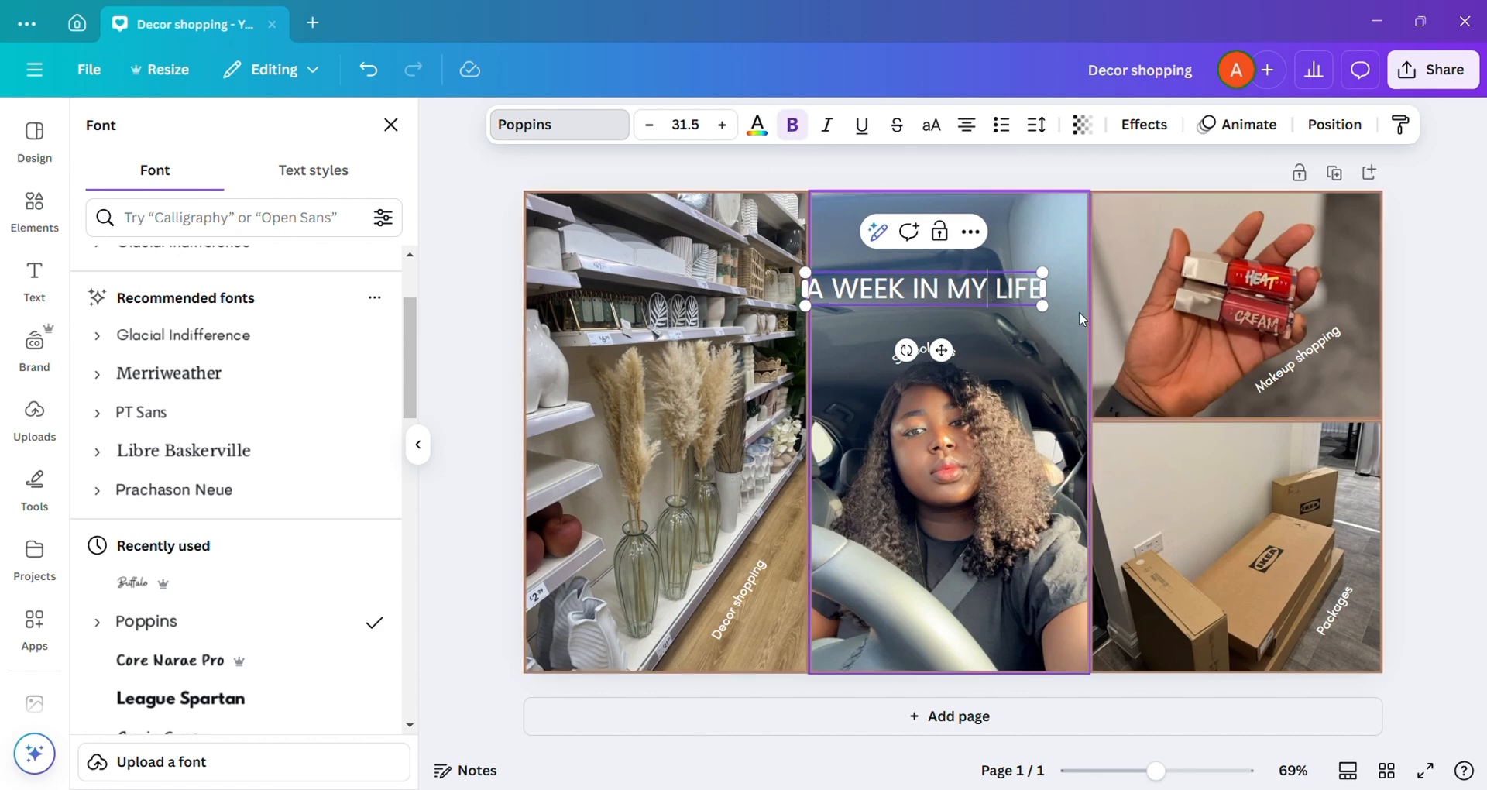
{"action": "key", "text": "Escape"}
{"action": "left_click", "coordinate": [789, 132]}
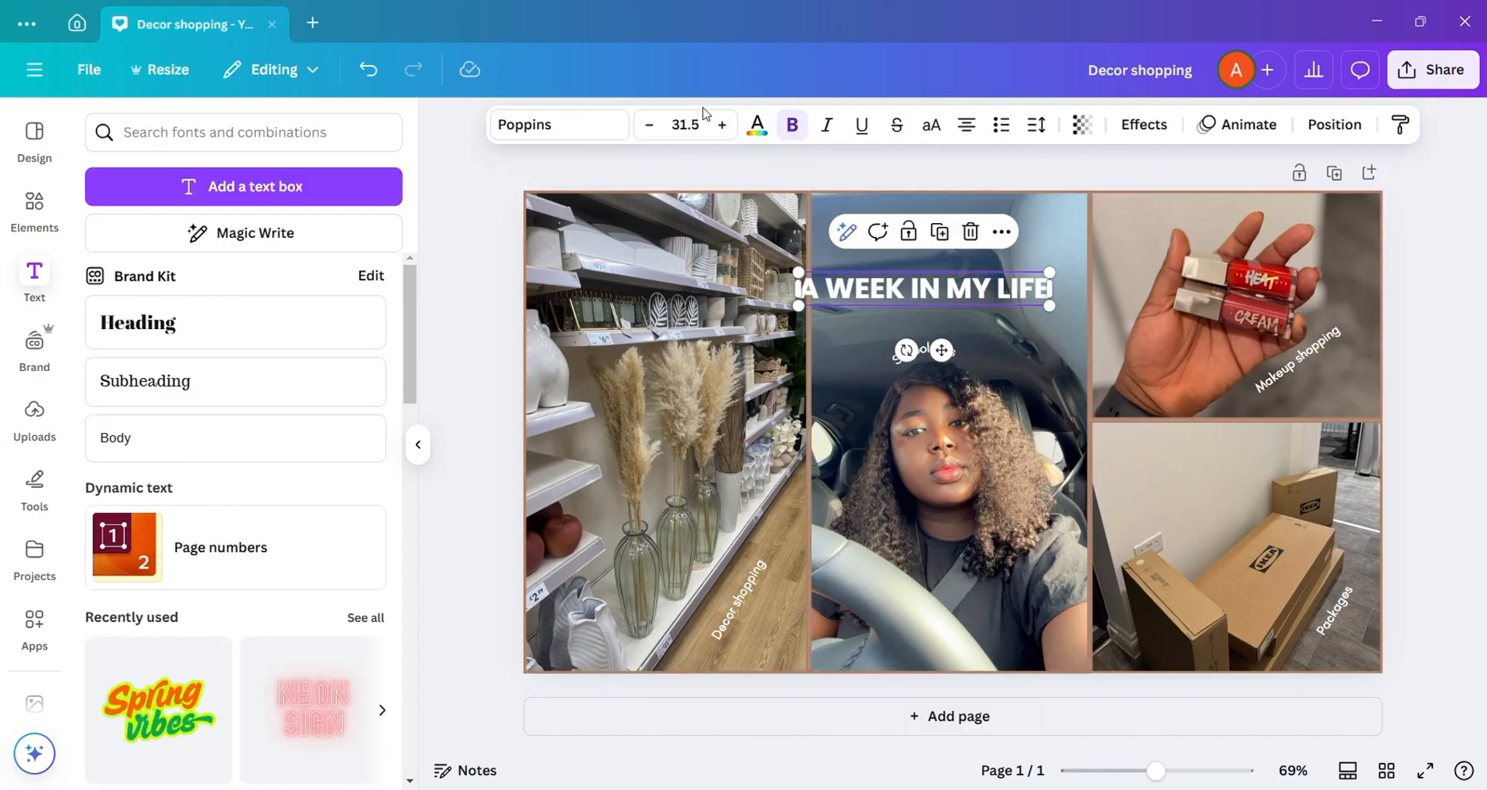
Step: Enlarge the heading to a font size of about 54.3 and centre it over the car selfie, overlapping the neighbouring photos
{"action": "left_click", "coordinate": [684, 124]}
{"action": "scroll", "coordinate": [707, 481], "scroll_direction": "down", "scroll_amount": 4}
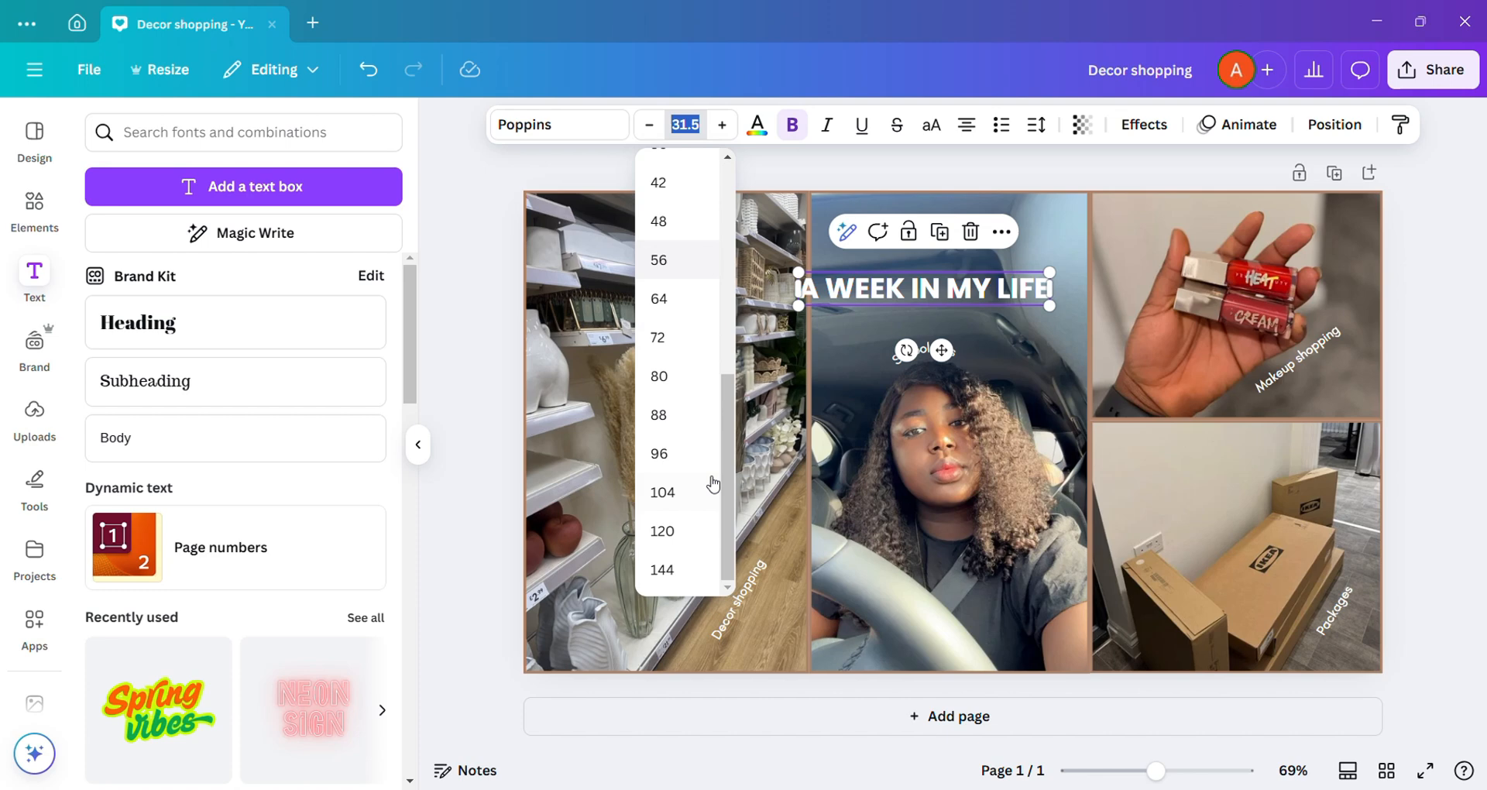
{"action": "left_click", "coordinate": [678, 379]}
{"action": "left_click_drag", "start_coordinate": [1233, 350], "coordinate": [1027, 324]}
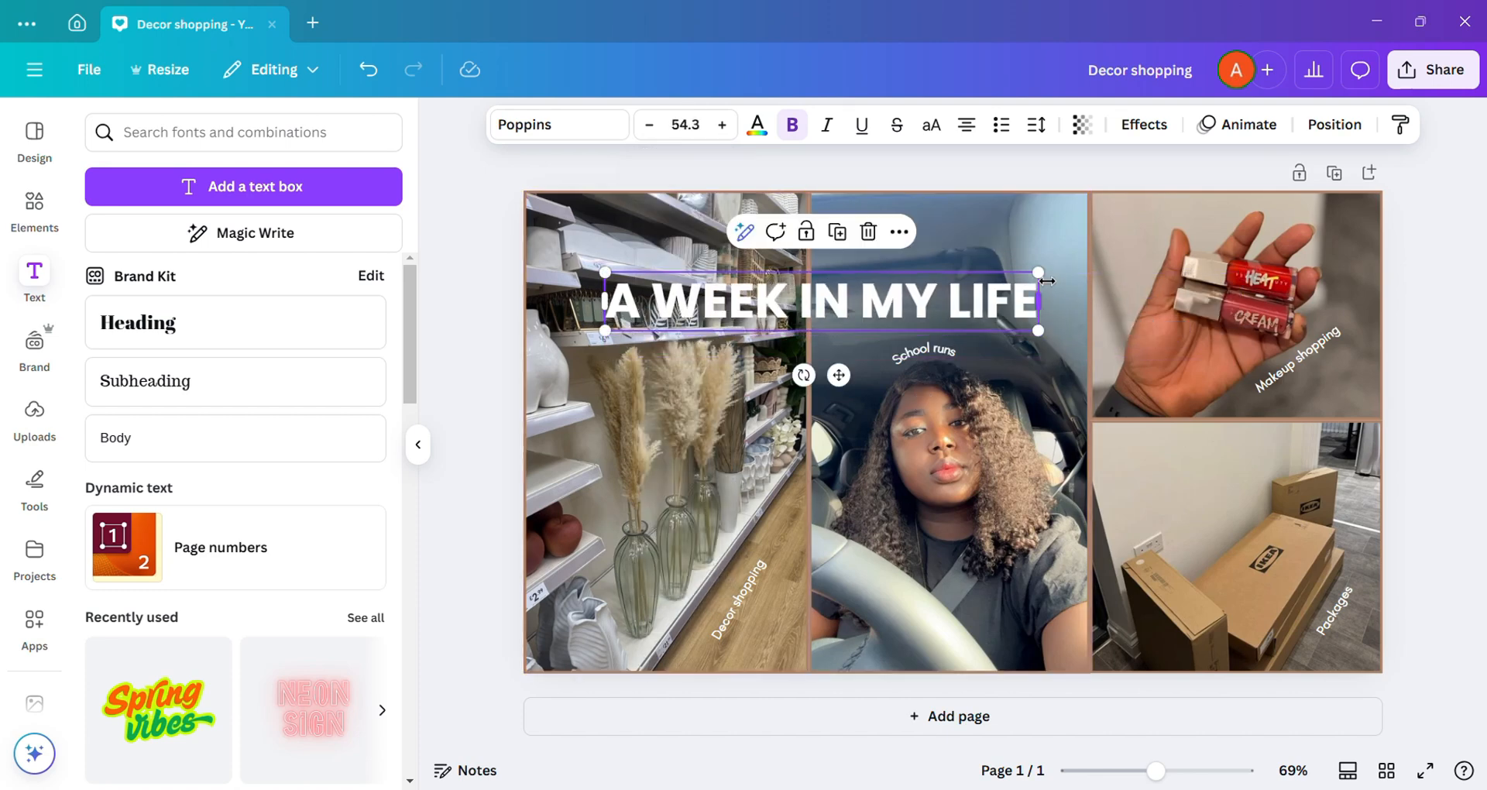
{"action": "left_click_drag", "start_coordinate": [875, 302], "coordinate": [992, 294]}
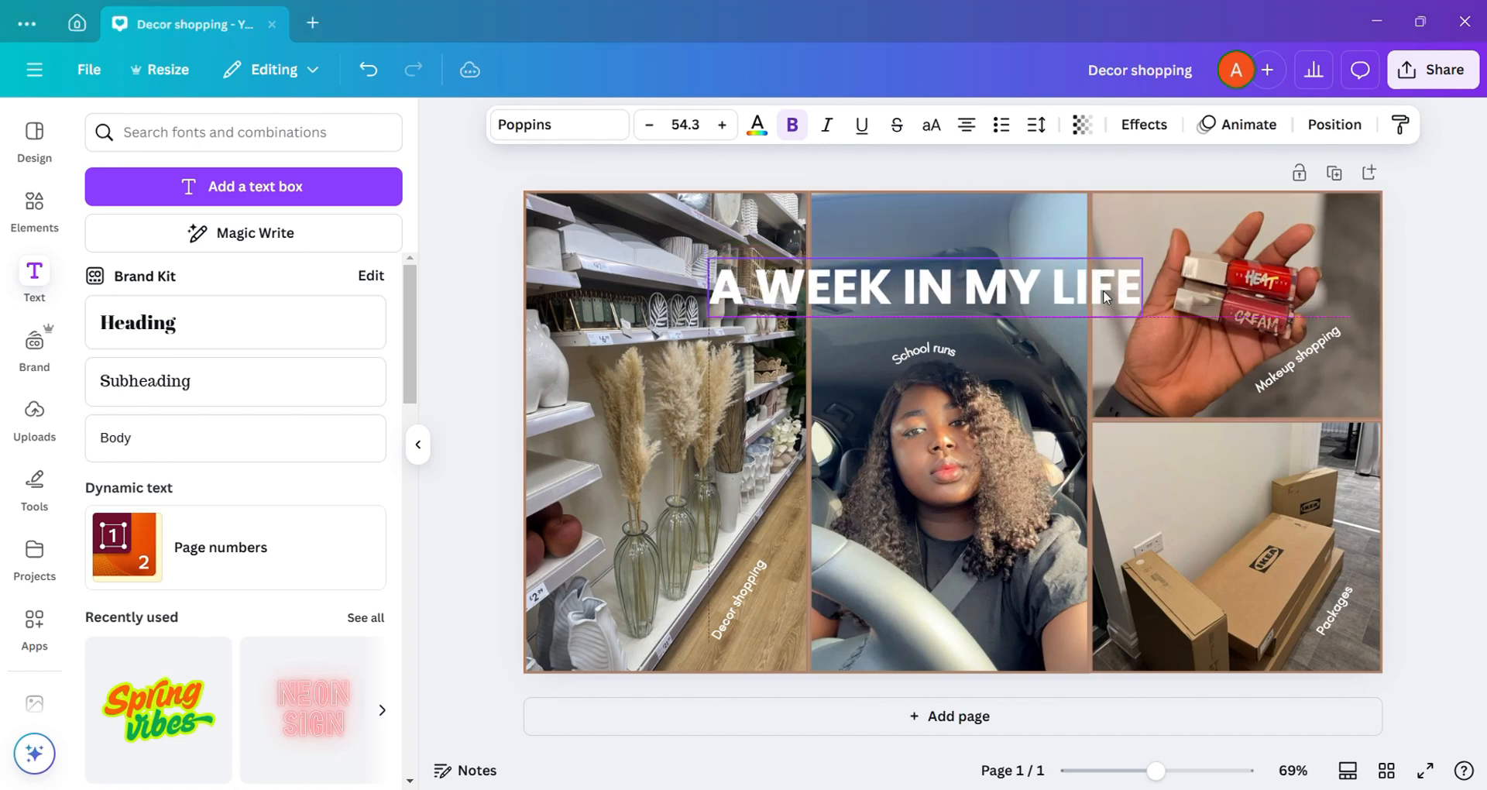
Step: Apply the Lift effect to the "A WEEK IN MY LIFE" heading
{"action": "left_click", "coordinate": [1146, 126]}
{"action": "left_click", "coordinate": [339, 234]}
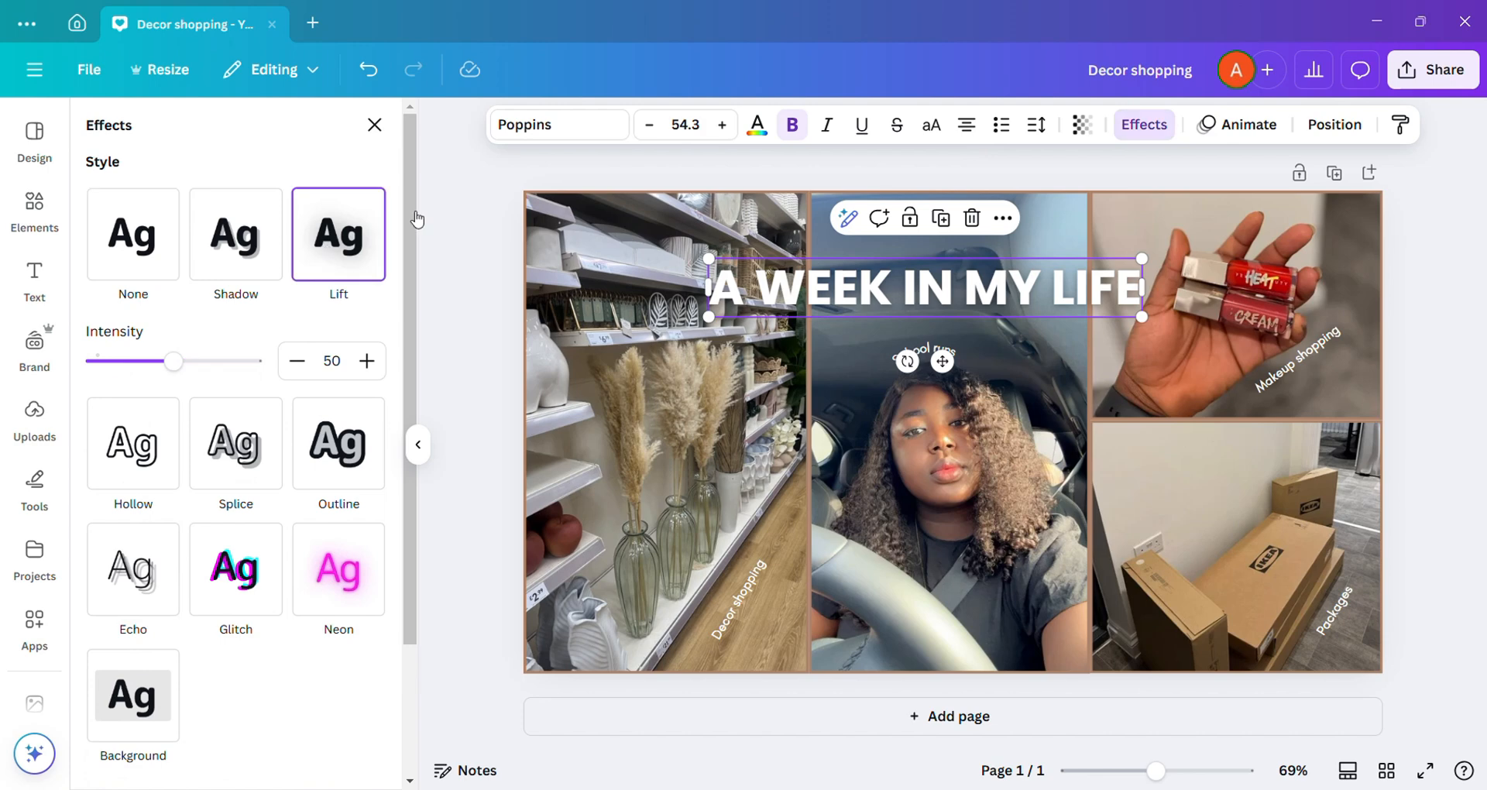
{"action": "left_click", "coordinate": [999, 342]}
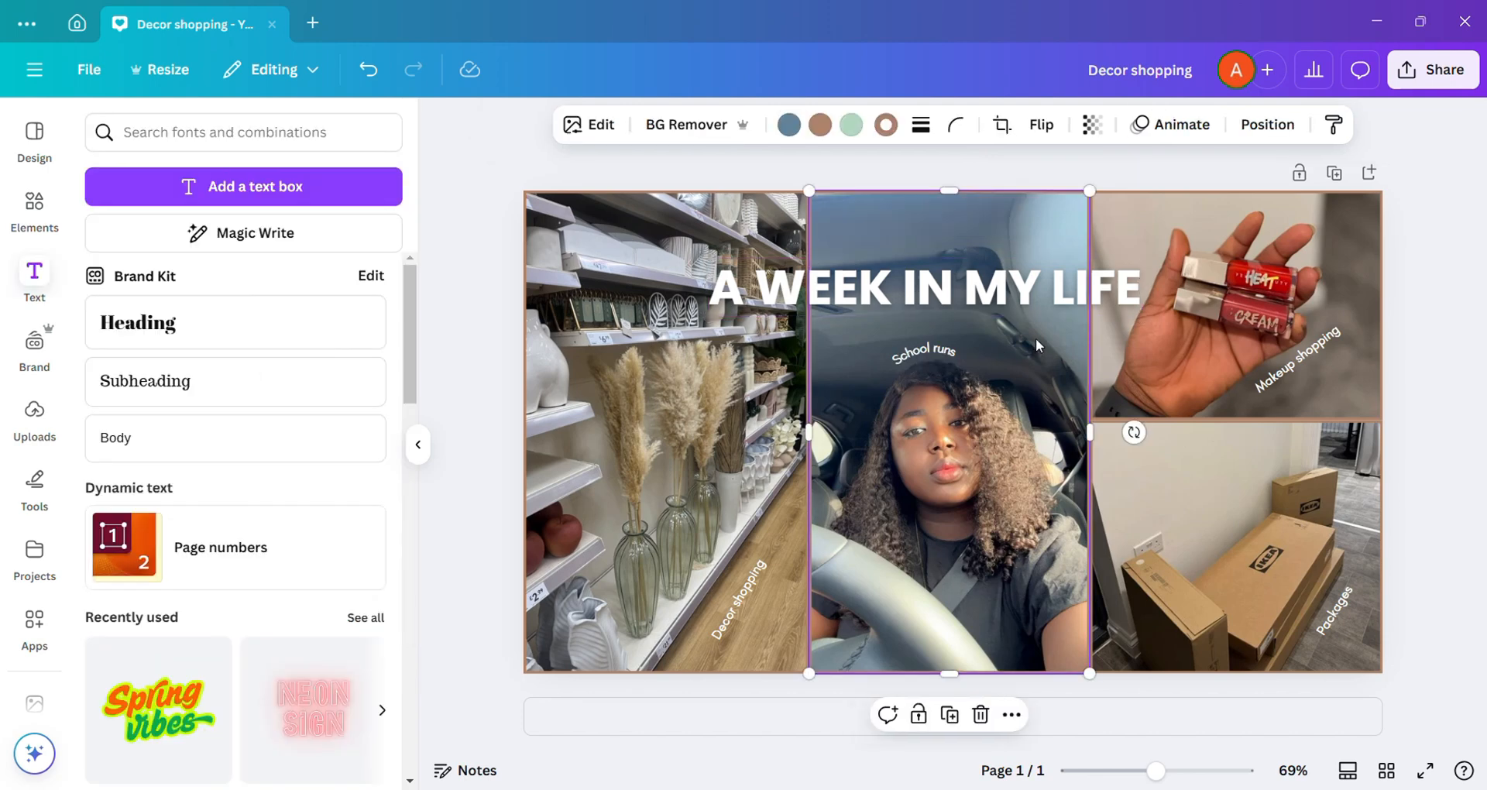
Step: Add an uppercase text box just above the heading containing the creator's full name in the possessive form
{"action": "left_click", "coordinate": [302, 187]}
{"action": "left_click_drag", "start_coordinate": [970, 485], "coordinate": [919, 299]}
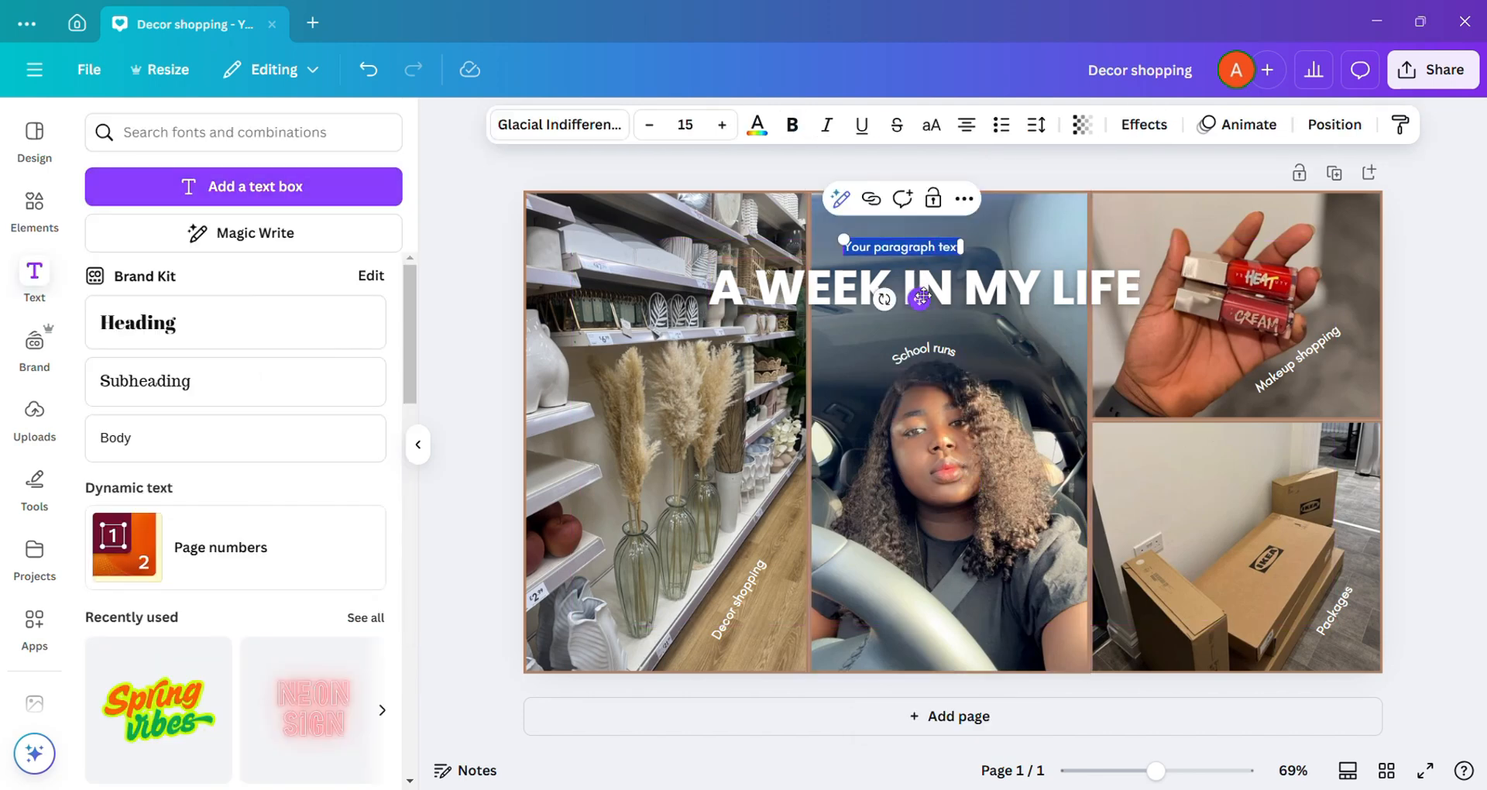
{"action": "left_click", "coordinate": [928, 136]}
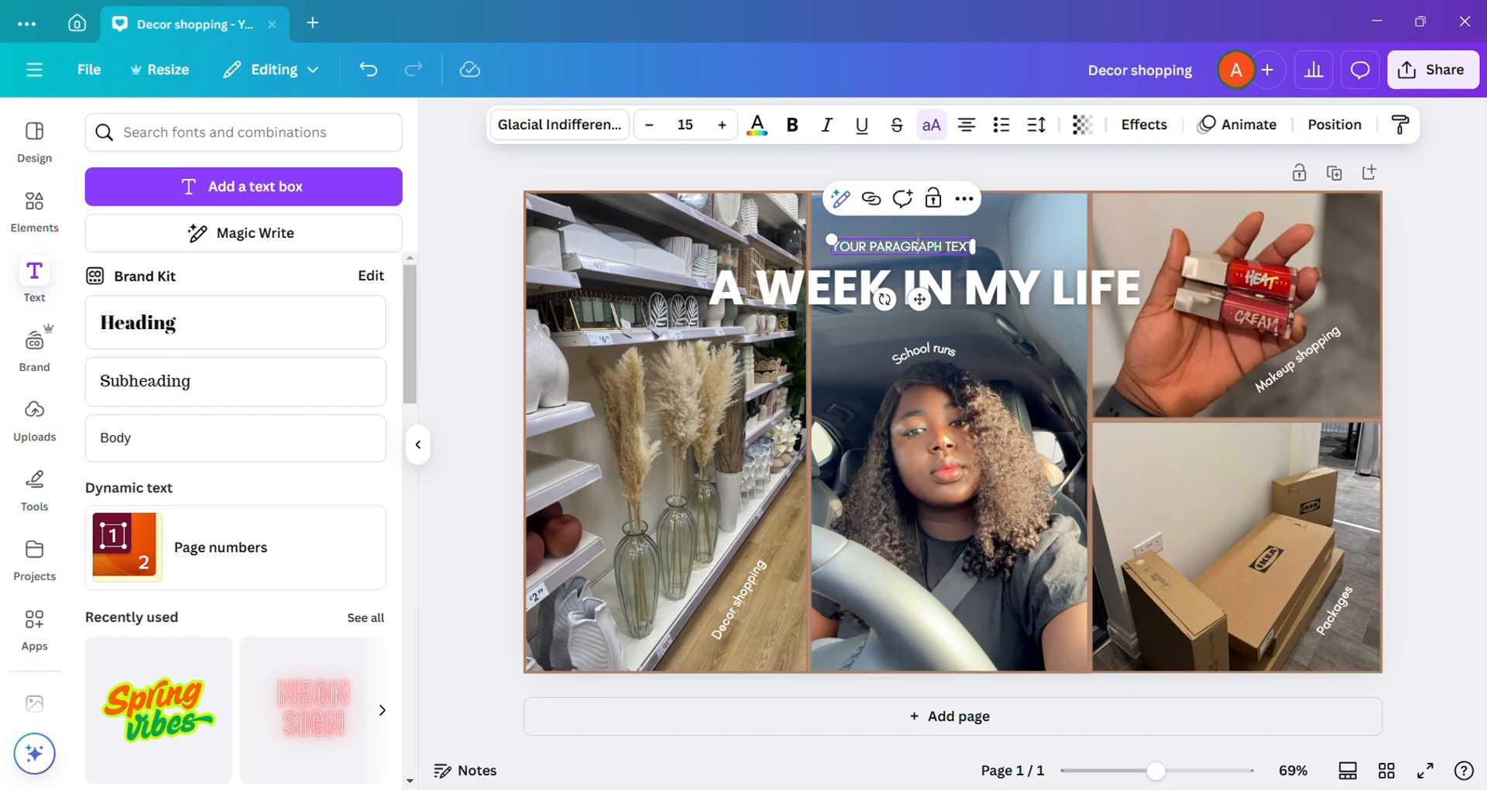
{"action": "type", "text": "Cynthia"}
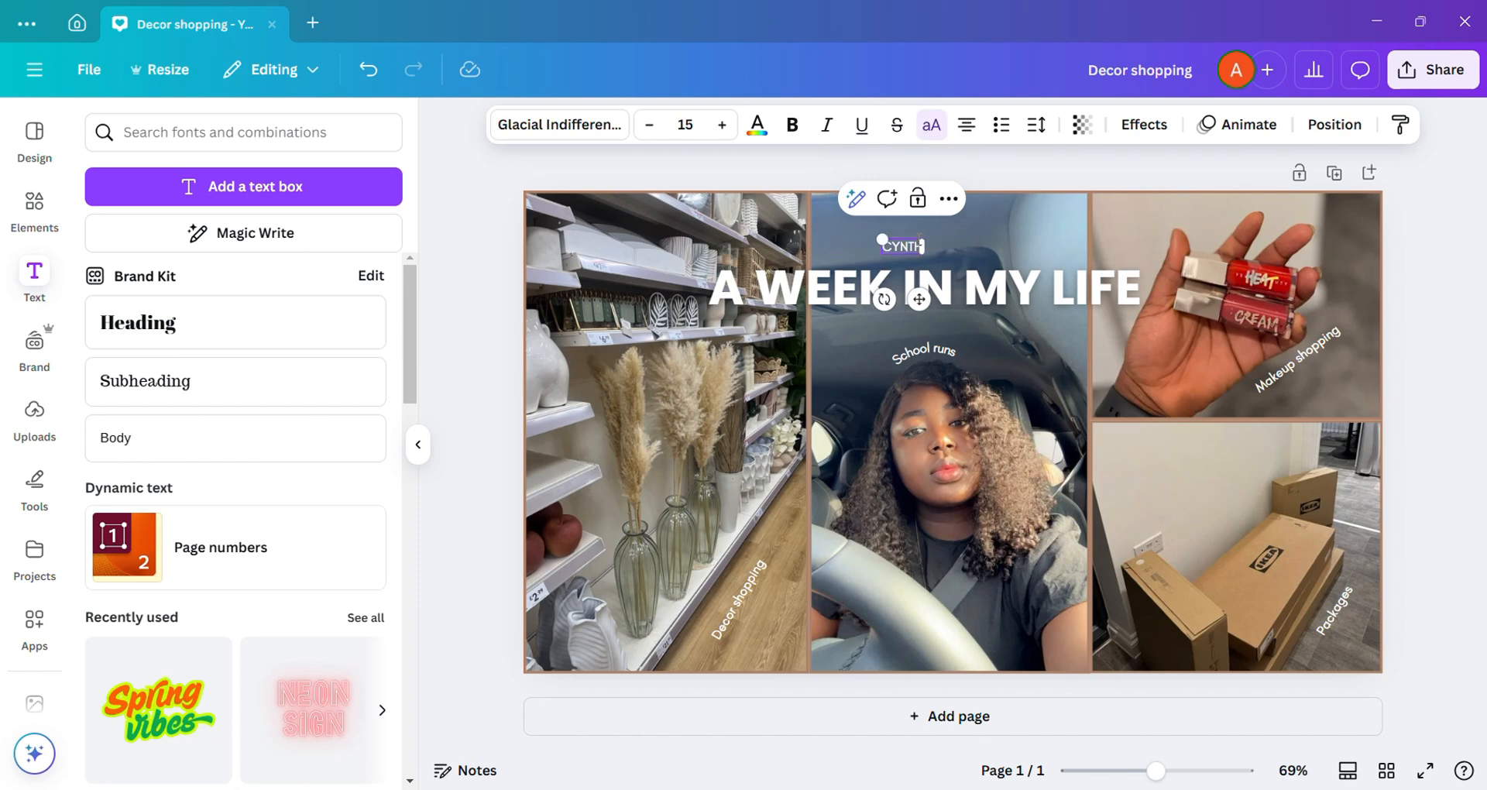
{"action": "type", "text": " Egbidi's"}
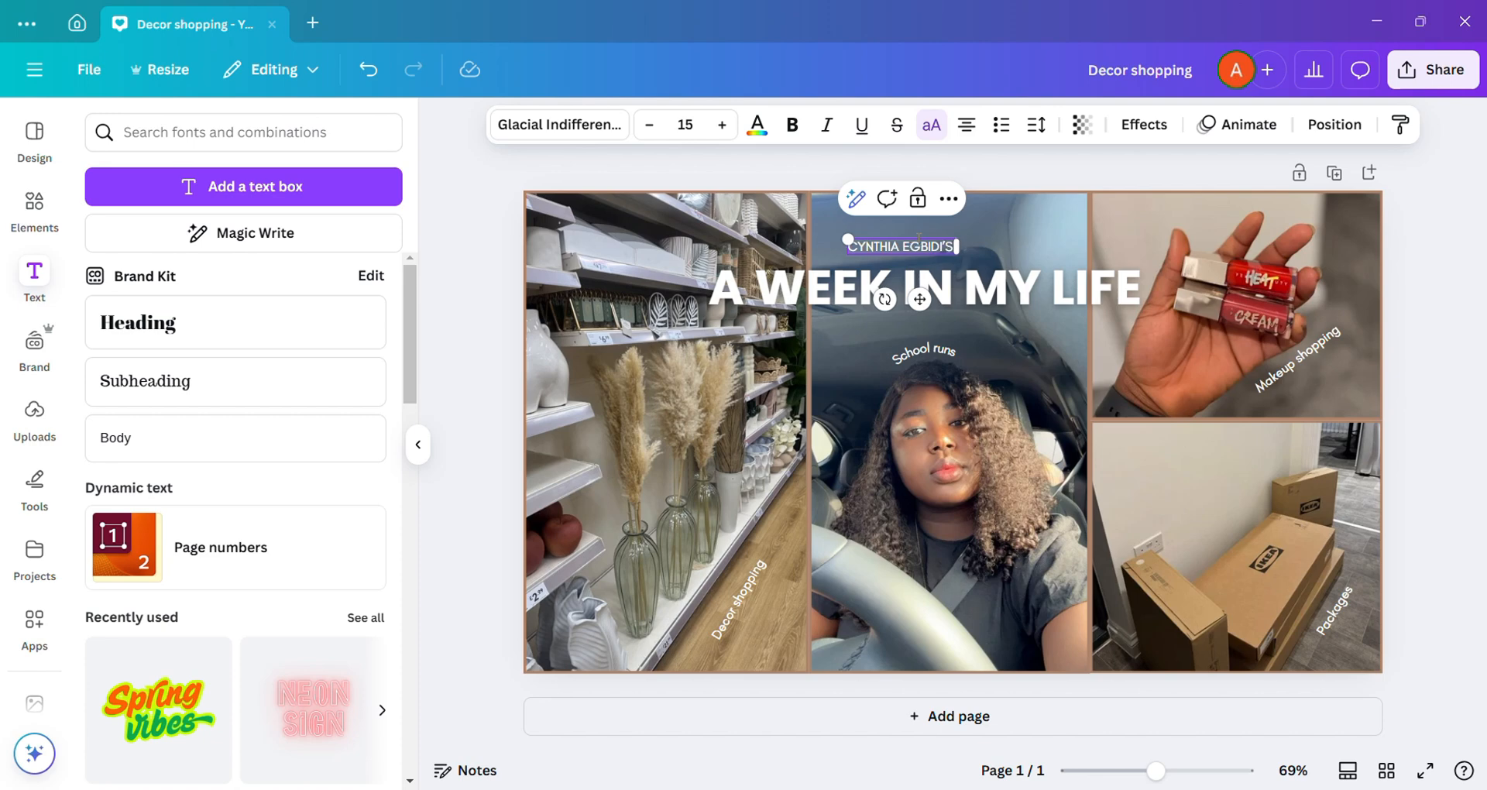
{"action": "type", "text": " Vlog"}
Step: Complete the creator-name line above the heading with the word "VLOG" and set its font size to 21
{"action": "left_click", "coordinate": [1029, 226]}
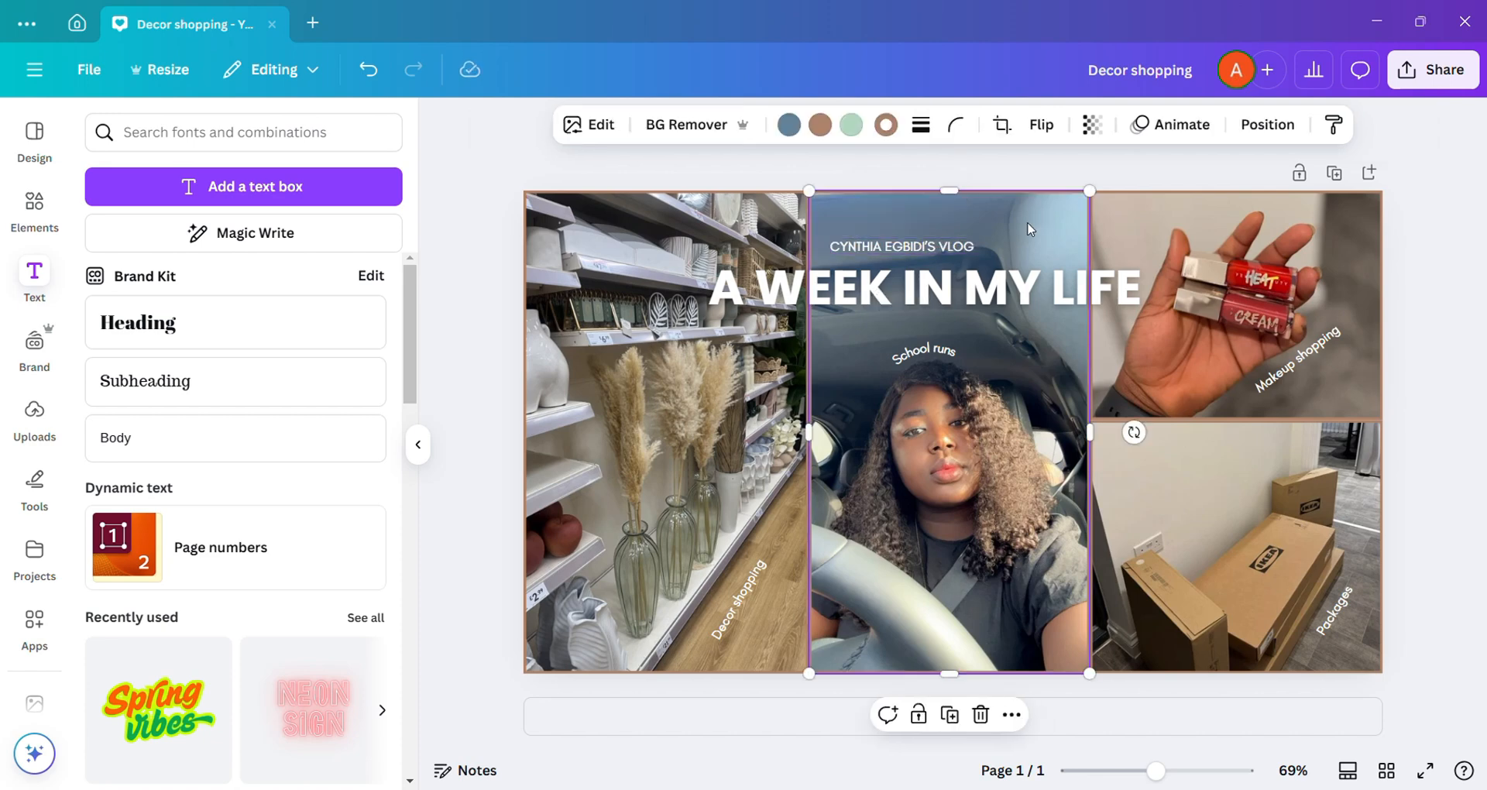
{"action": "left_click", "coordinate": [919, 242]}
{"action": "left_click", "coordinate": [686, 124]}
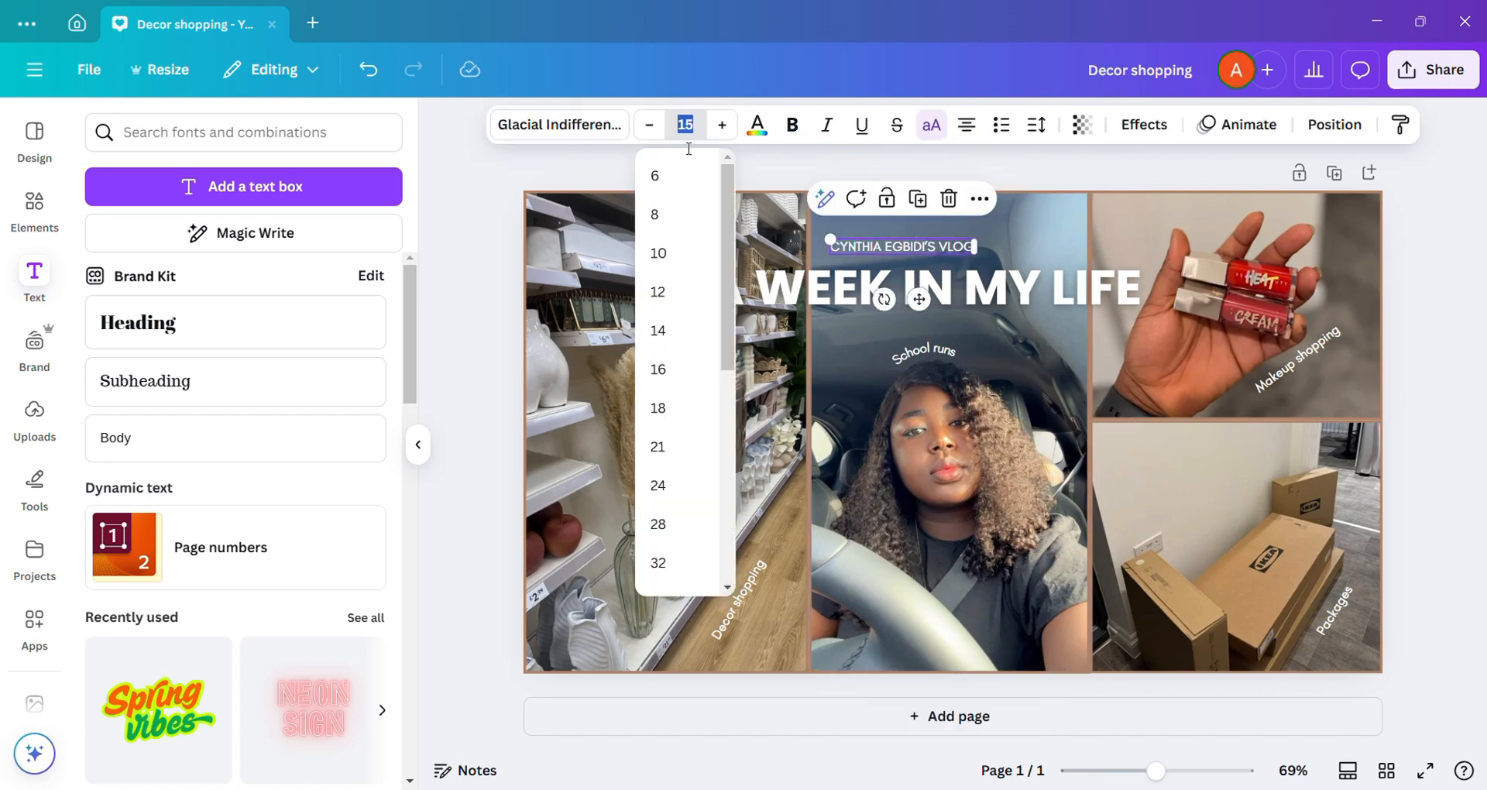
{"action": "left_click", "coordinate": [658, 446]}
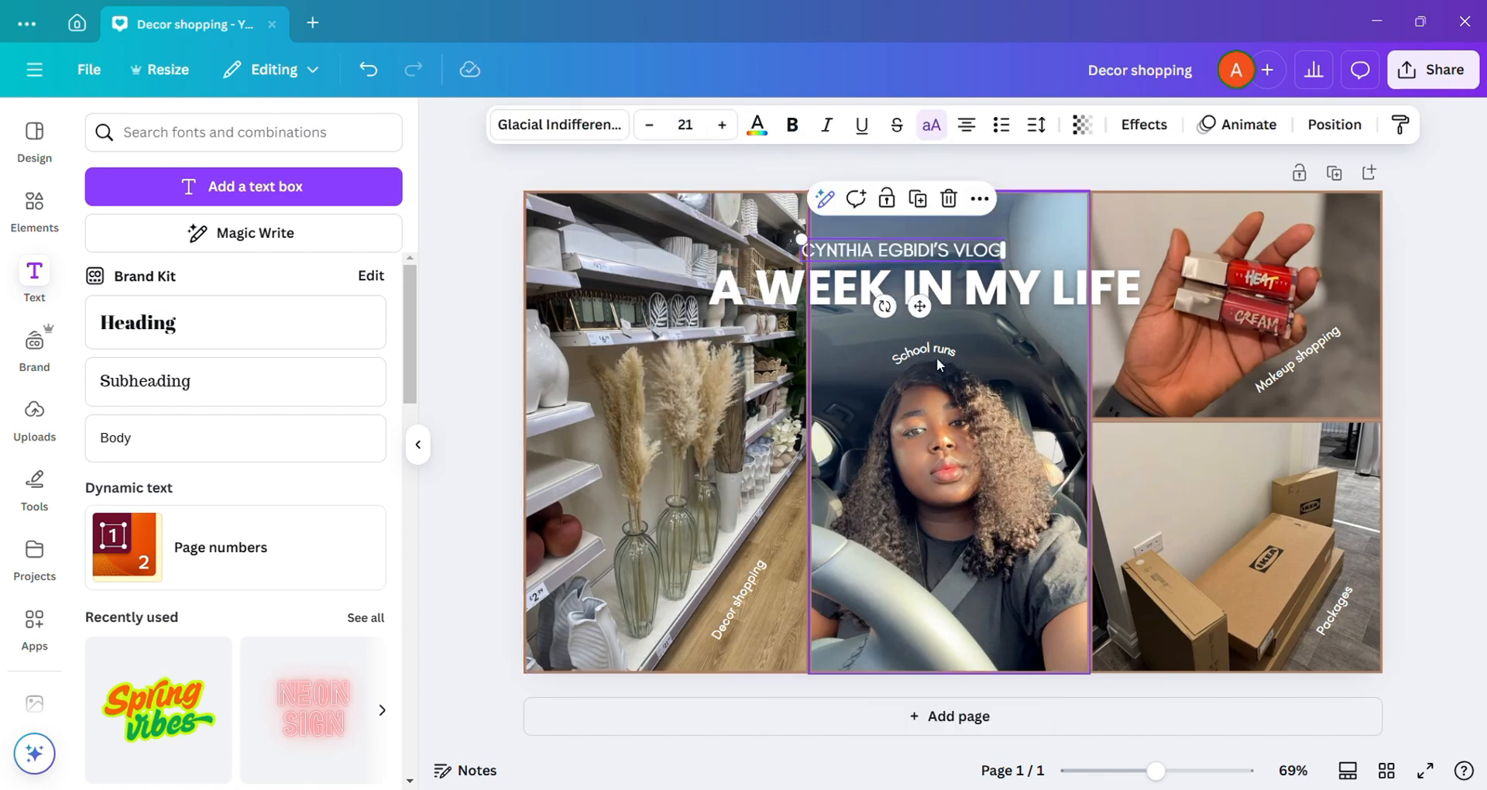
Step: Move the vlog-name line up and to the right so it sits clear above the "A WEEK IN MY LIFE" heading
{"action": "left_click", "coordinate": [1042, 247]}
{"action": "left_click", "coordinate": [993, 252]}
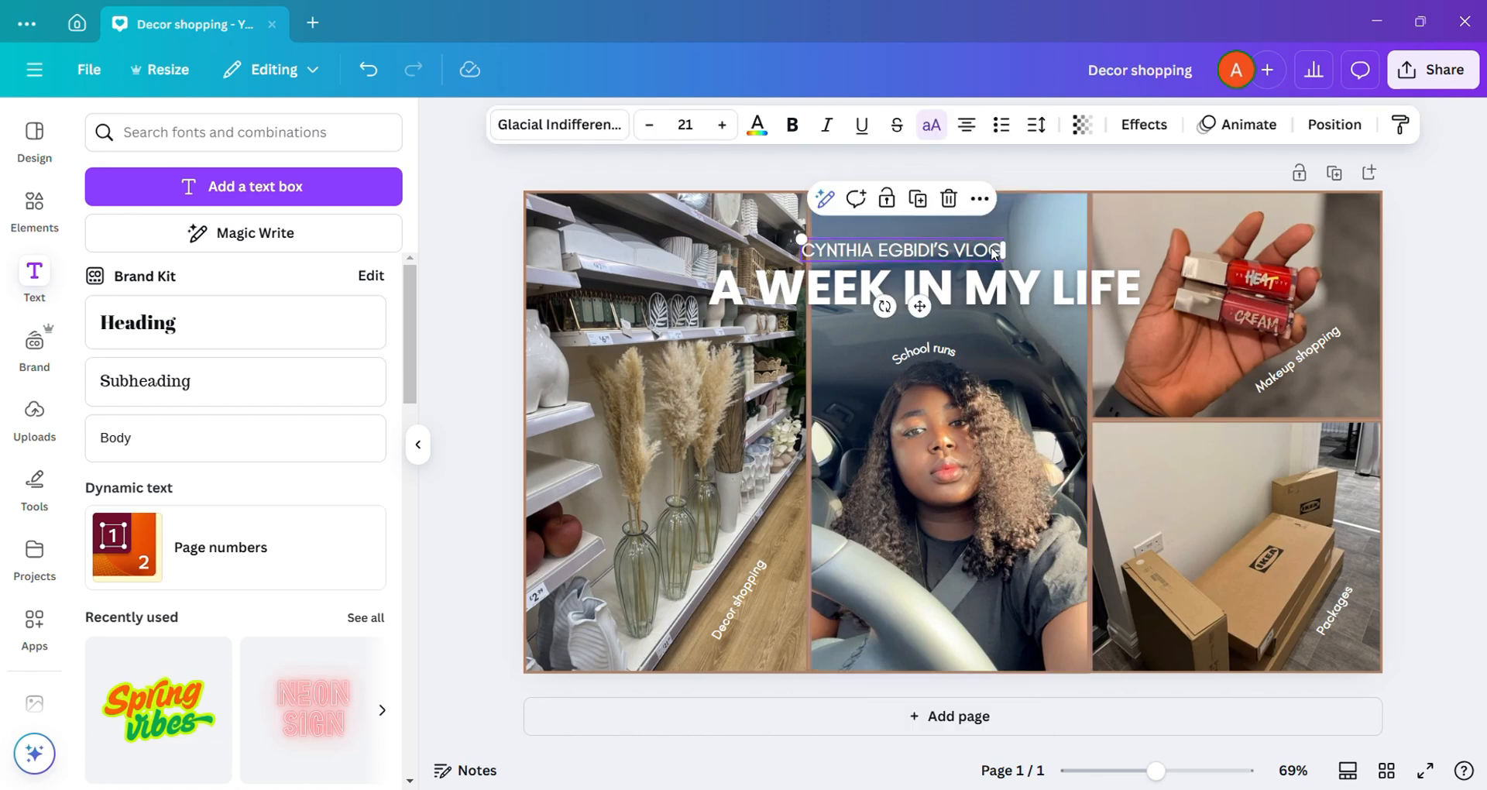
{"action": "left_click_drag", "start_coordinate": [929, 292], "coordinate": [950, 281]}
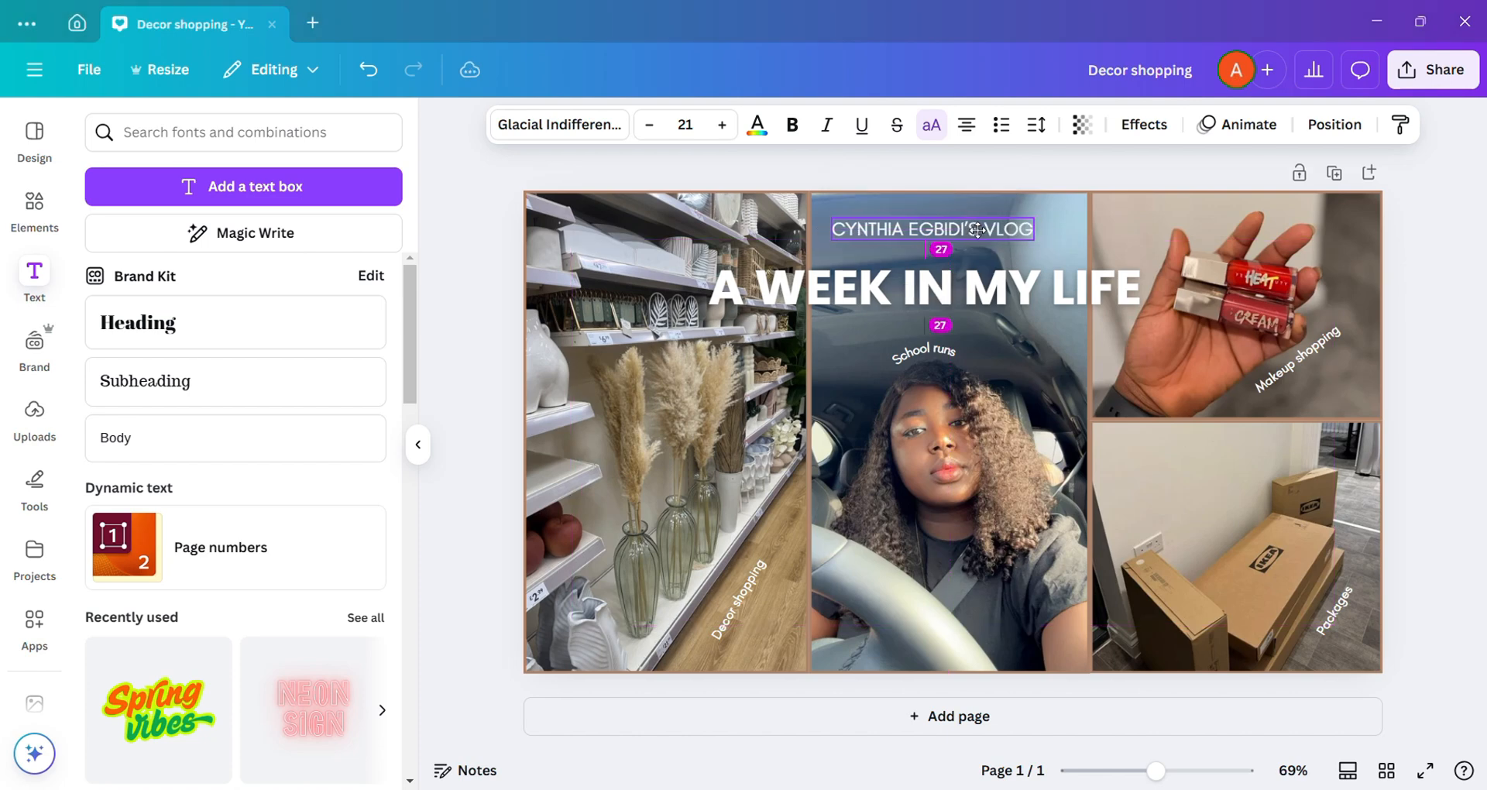
Step: Shift the "A WEEK IN MY LIFE" heading slightly up beneath the vlog-name line and group the two texts
{"action": "left_click", "coordinate": [1029, 290]}
{"action": "left_click_drag", "start_coordinate": [1028, 291], "coordinate": [1001, 279]}
{"action": "left_click", "coordinate": [970, 240], "text": "shift"}
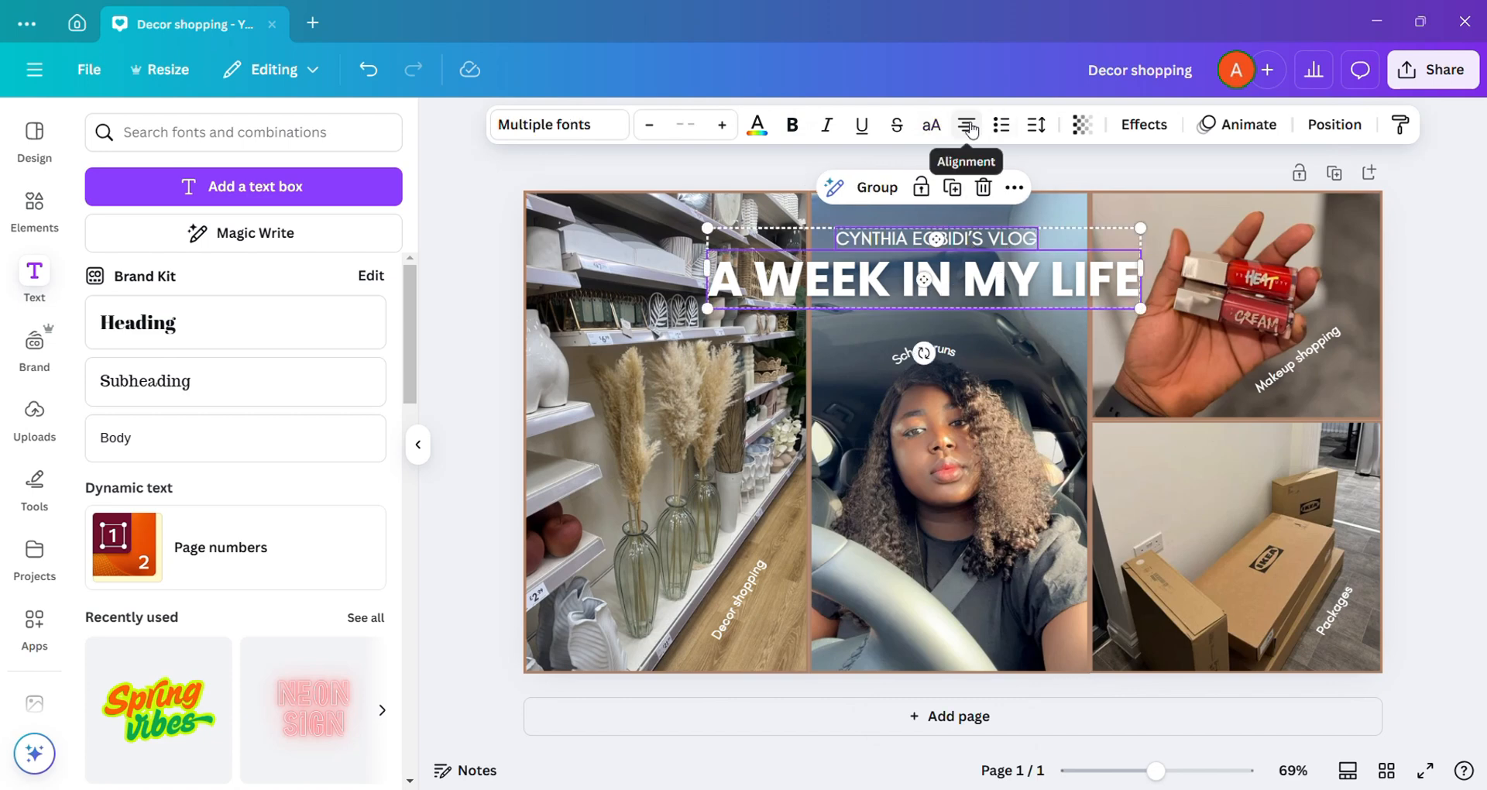
{"action": "left_click", "coordinate": [874, 187]}
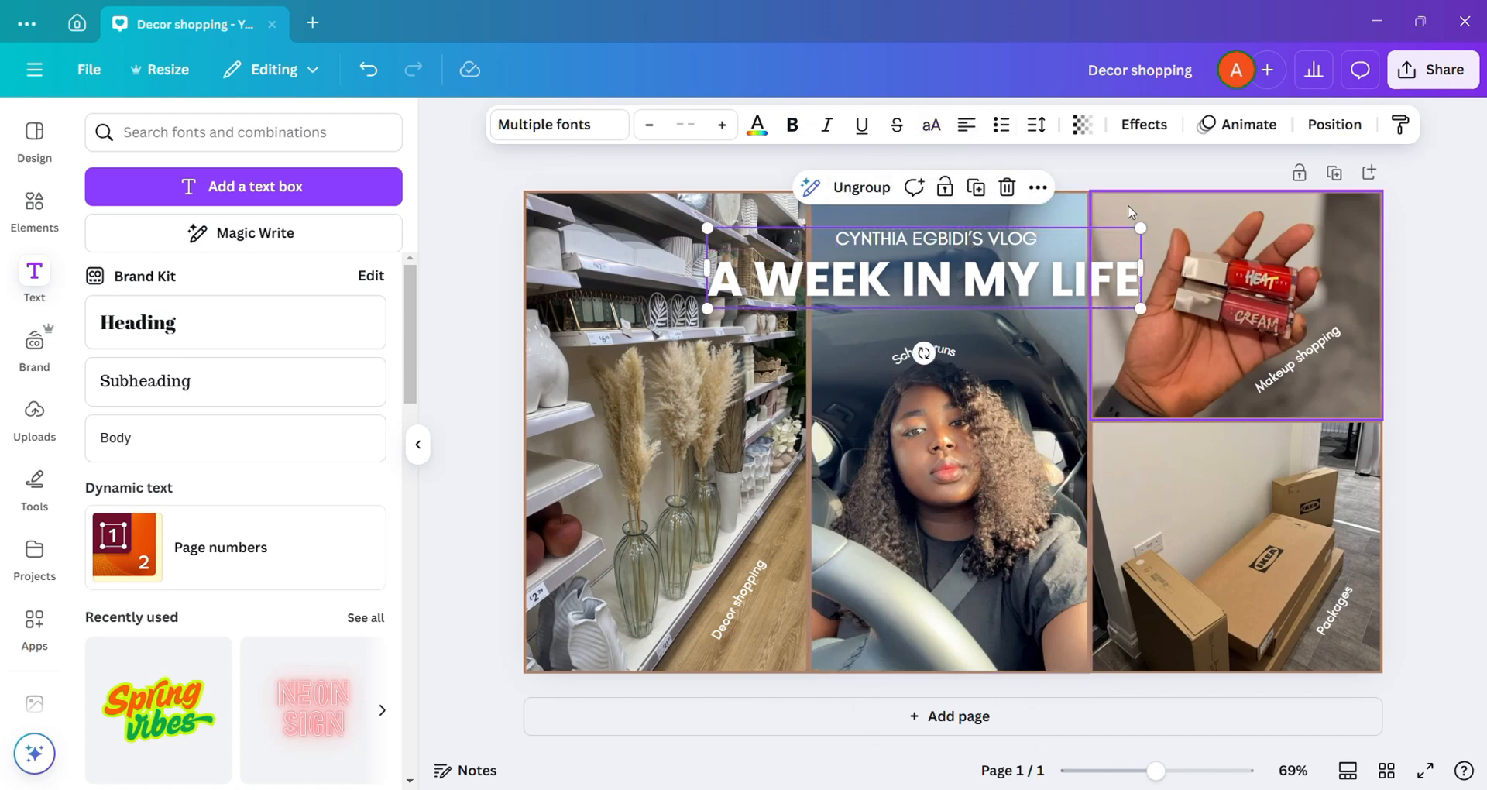
Step: Apply the Lift effect to the vlog-name line within the grouped title
{"action": "left_click", "coordinate": [1129, 212]}
{"action": "left_click", "coordinate": [1020, 239]}
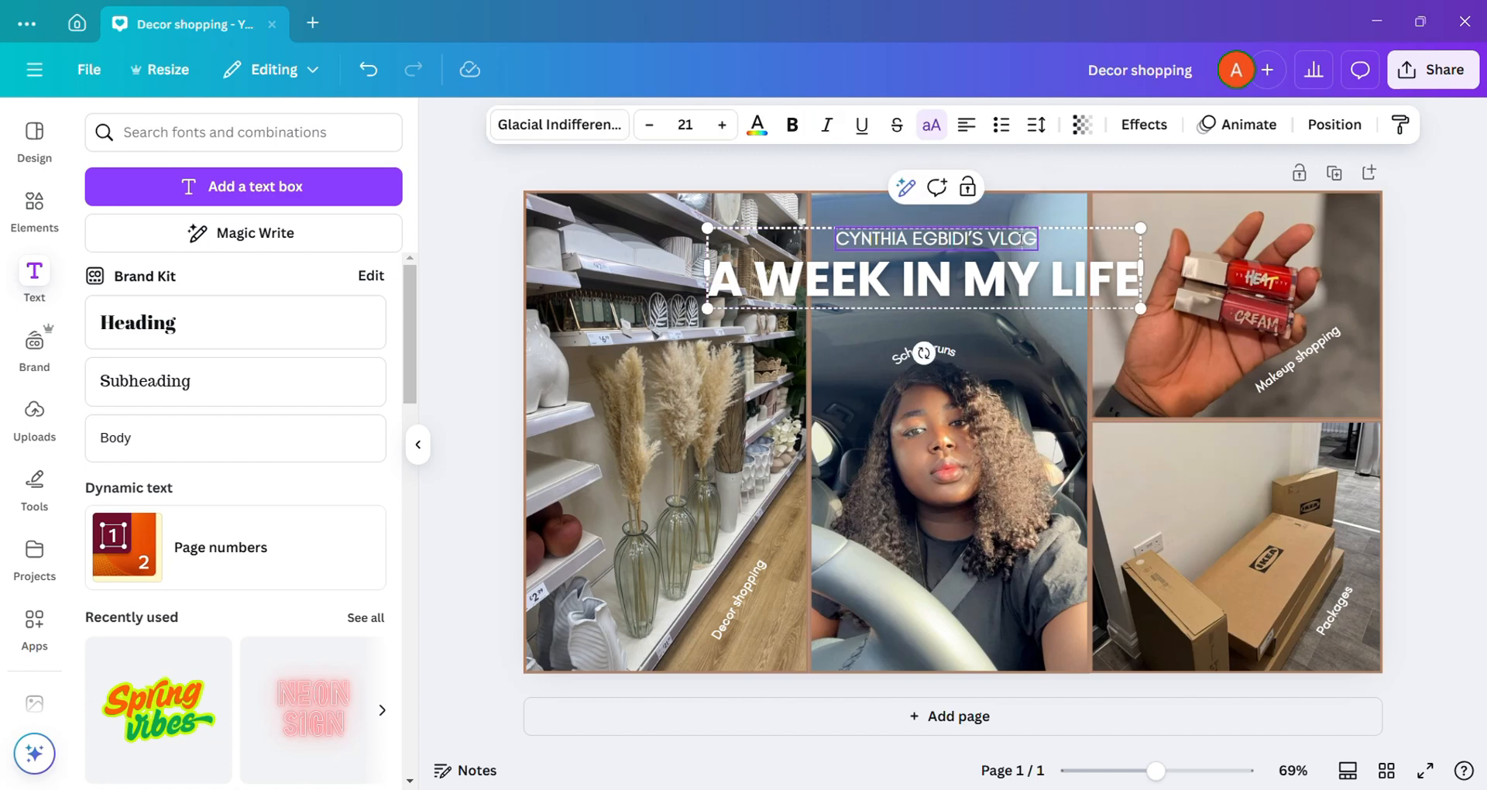
{"action": "left_click", "coordinate": [1067, 252]}
{"action": "left_click", "coordinate": [1030, 243]}
{"action": "left_click", "coordinate": [1146, 125]}
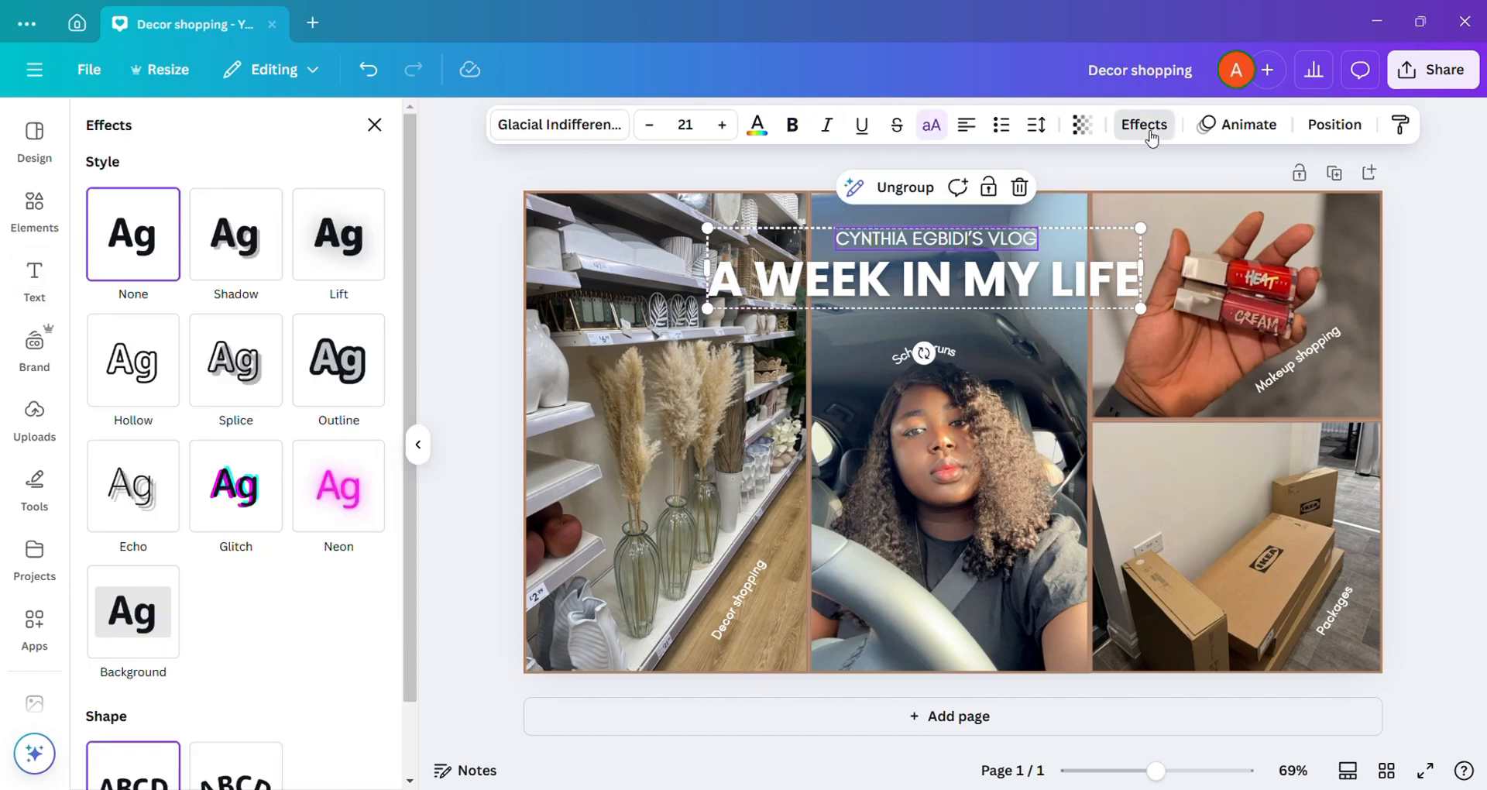
{"action": "left_click", "coordinate": [338, 232]}
{"action": "left_click", "coordinate": [1233, 293]}
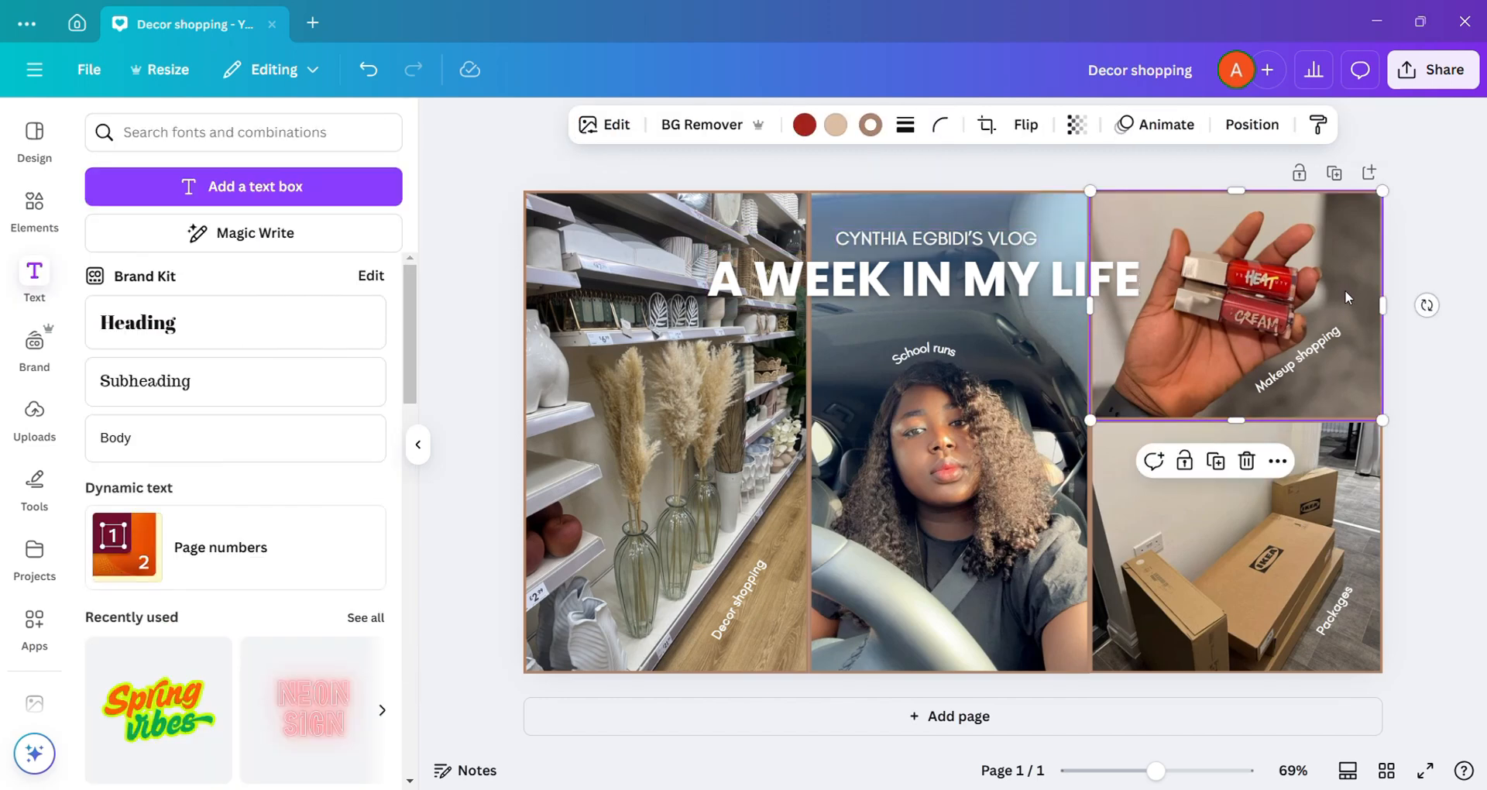
Step: Deselect the design elements and preview the finished thumbnail in full screen
{"action": "left_click", "coordinate": [1049, 286]}
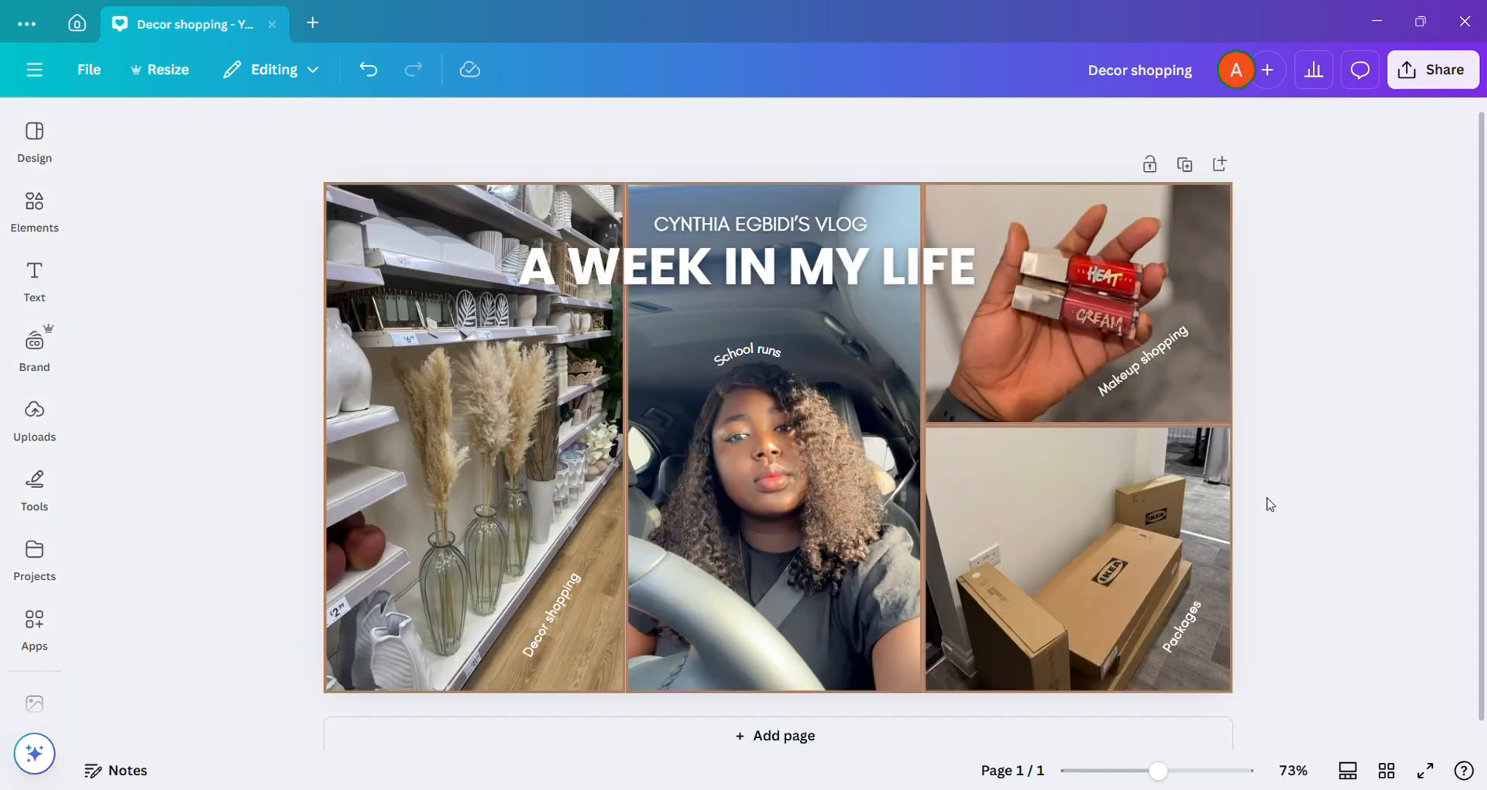
{"action": "scroll", "coordinate": [1267, 499], "scroll_direction": "down", "scroll_amount": 1}
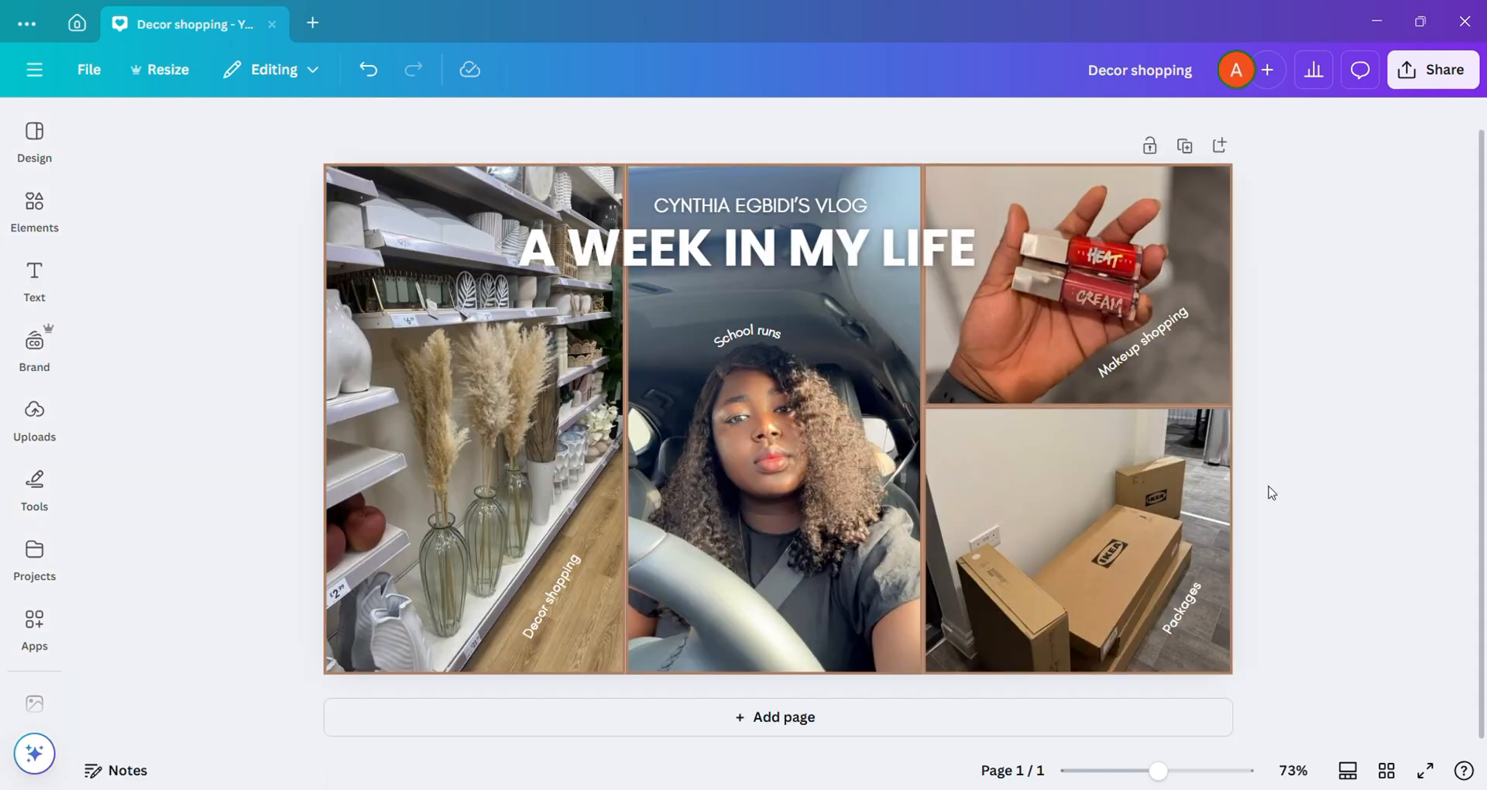
{"action": "left_click", "coordinate": [645, 29]}
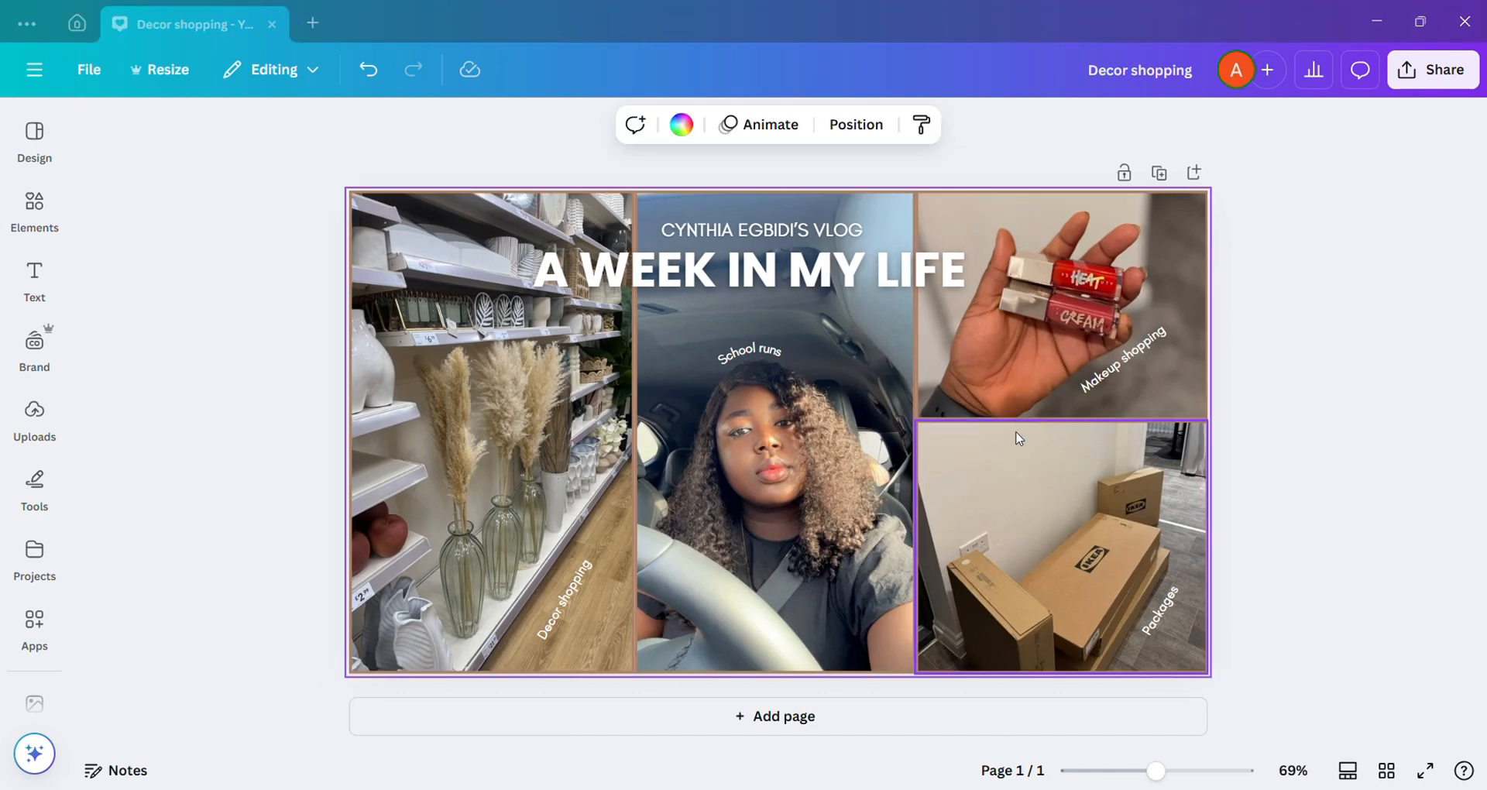
{"action": "left_click", "coordinate": [1425, 770]}
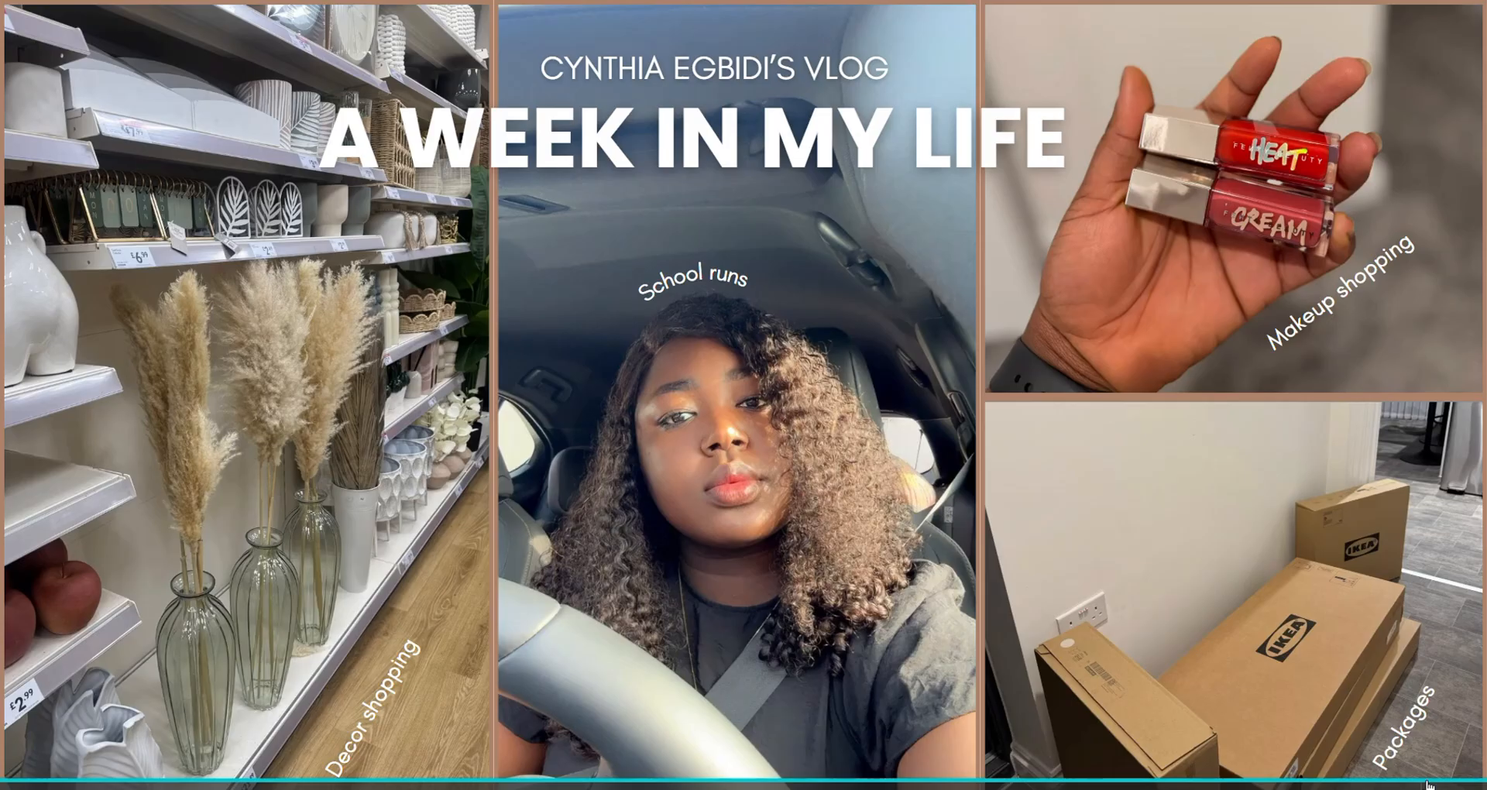